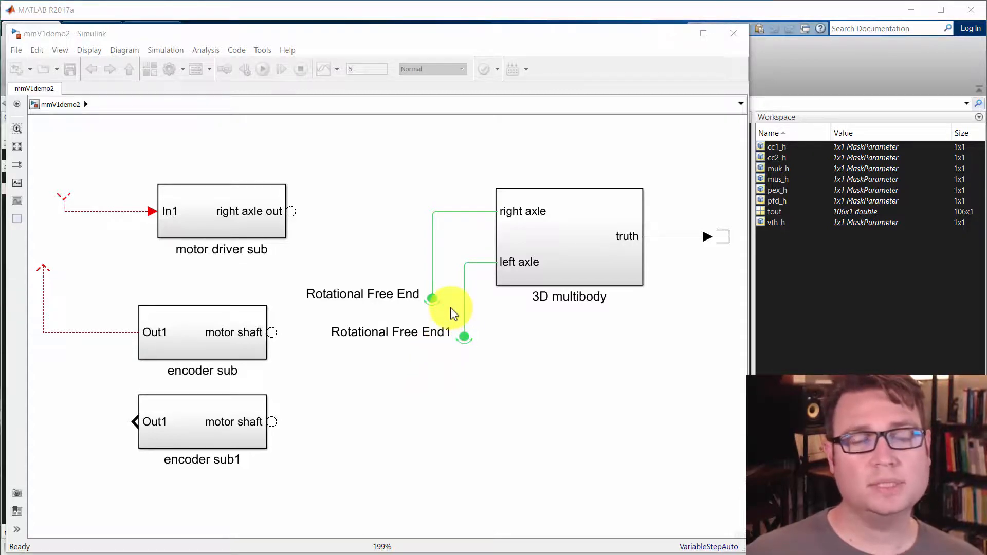
Look inside the motor driver sub subsystem at its motor block, and return to the top level of the mmV1demo2 model
{"action": "left_click_drag", "start_coordinate": [364, 219], "coordinate": [395, 226]}
{"action": "left_click", "coordinate": [284, 221]}
{"action": "double_click", "coordinate": [279, 222]}
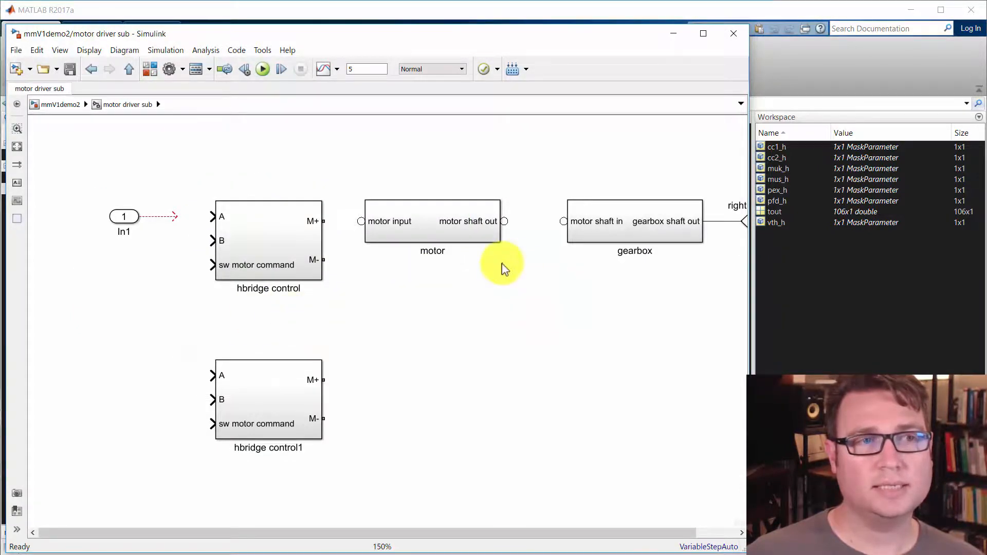
{"action": "left_click", "coordinate": [434, 206]}
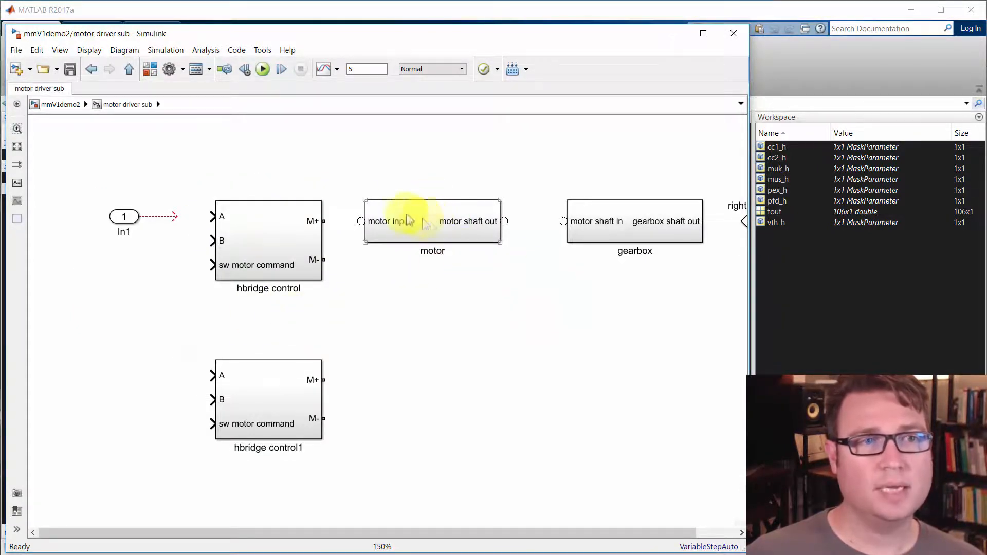
{"action": "left_click", "coordinate": [204, 162]}
{"action": "key", "text": "Escape"}
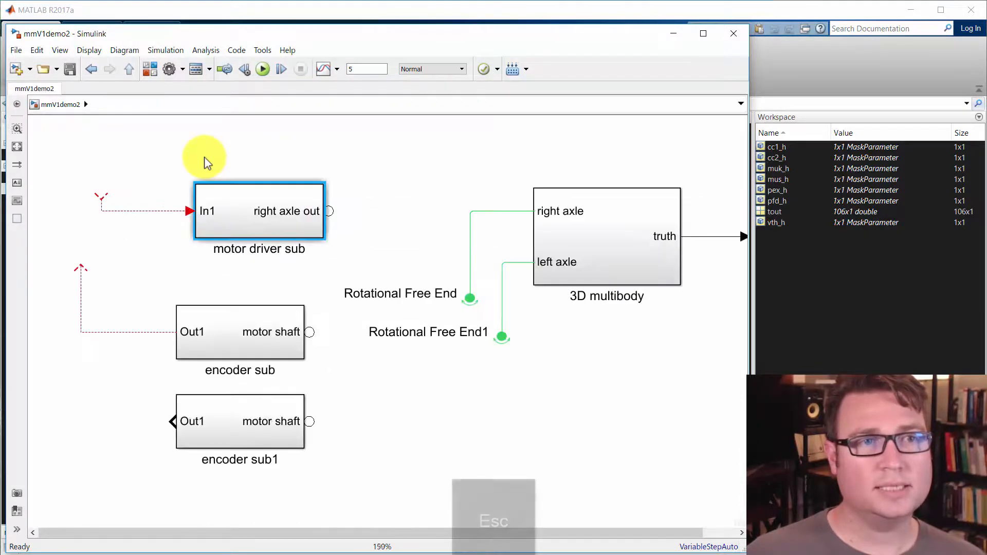
{"action": "left_click", "coordinate": [209, 139]}
Create a new blank Simulink model and place its window over the existing model
{"action": "left_click", "coordinate": [19, 69]}
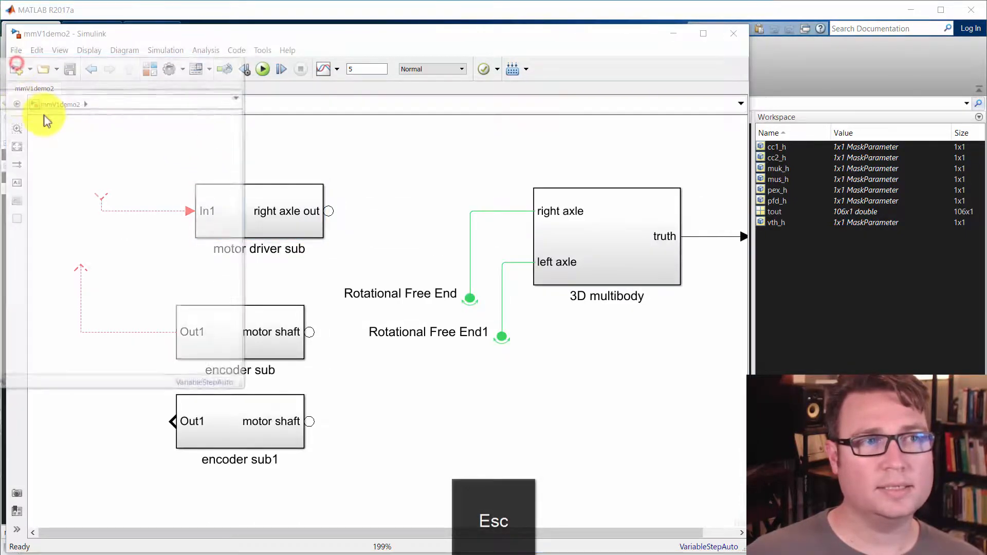
{"action": "left_click_drag", "start_coordinate": [8, 65], "coordinate": [507, 136]}
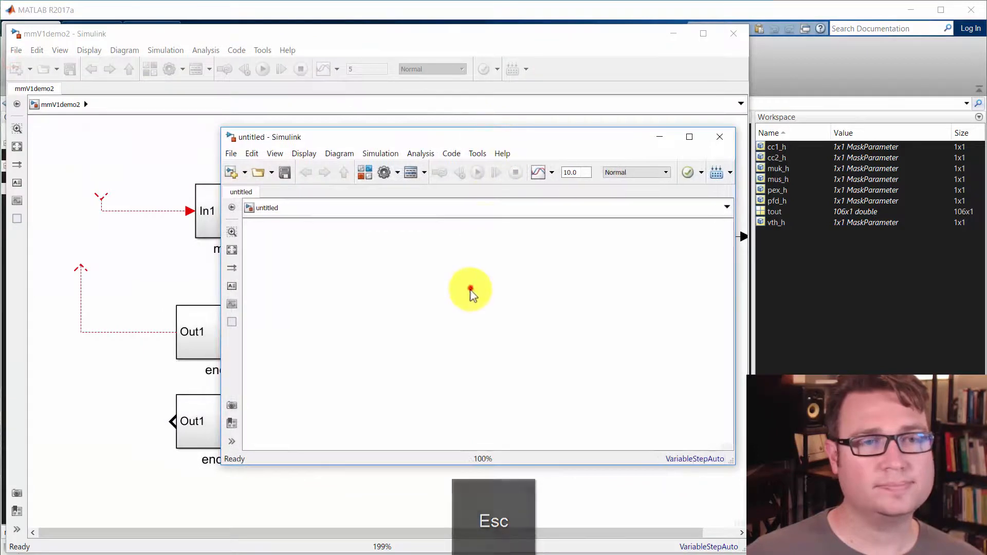
{"action": "left_click_drag", "start_coordinate": [282, 136], "coordinate": [135, 113]}
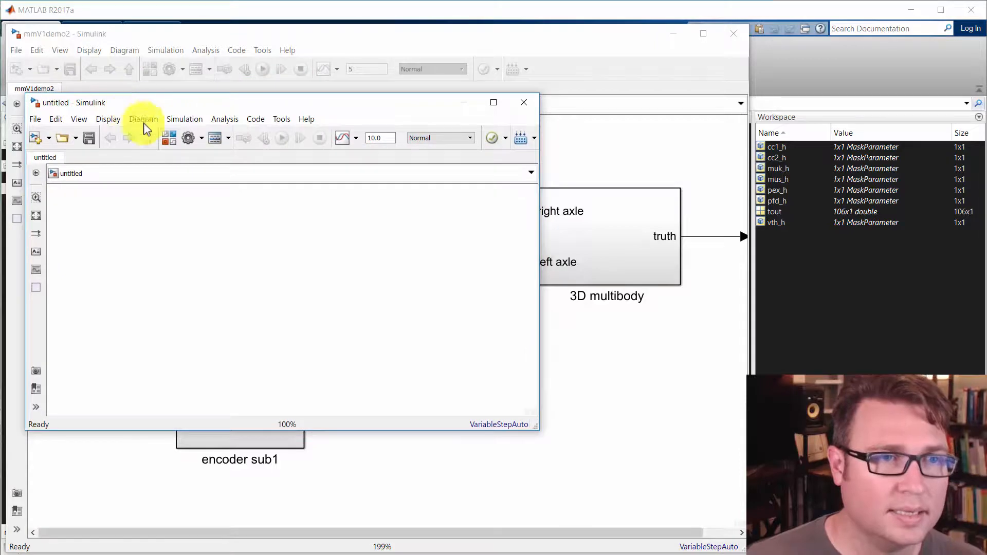
Add a DC Motor block from the Simscape Electronics Rotational Actuators library to the blank model
{"action": "left_click", "coordinate": [175, 137]}
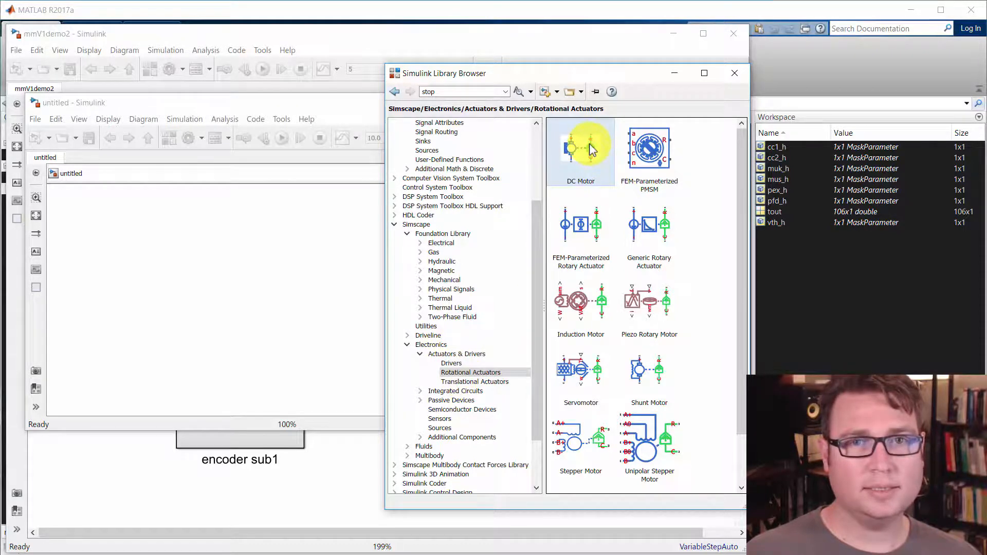
{"action": "left_click_drag", "start_coordinate": [589, 145], "coordinate": [239, 285]}
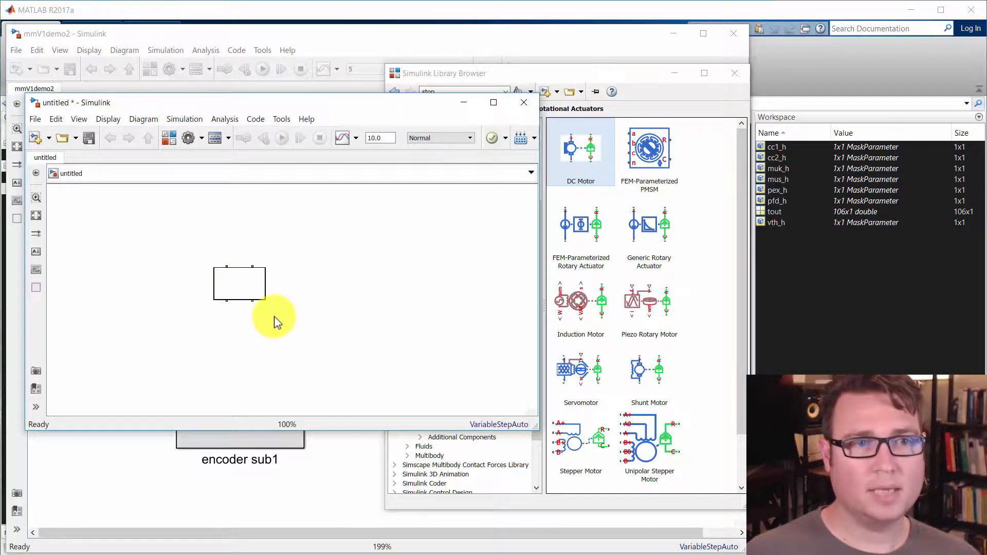
{"action": "left_click", "coordinate": [319, 303]}
Open the DC Motor block's parameters and set the model parameterization to By stall torque & no-load speed
{"action": "left_click", "coordinate": [251, 296]}
{"action": "scroll", "coordinate": [251, 296], "scroll_direction": "up", "scroll_amount": 3}
{"action": "double_click", "coordinate": [248, 281]}
{"action": "left_click_drag", "start_coordinate": [525, 184], "coordinate": [240, 133]}
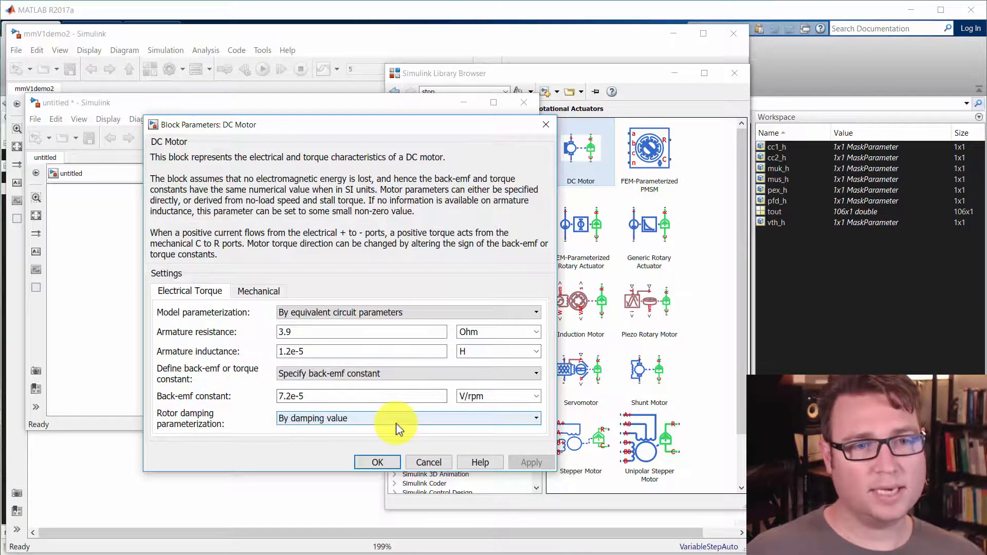
{"action": "left_click", "coordinate": [303, 313]}
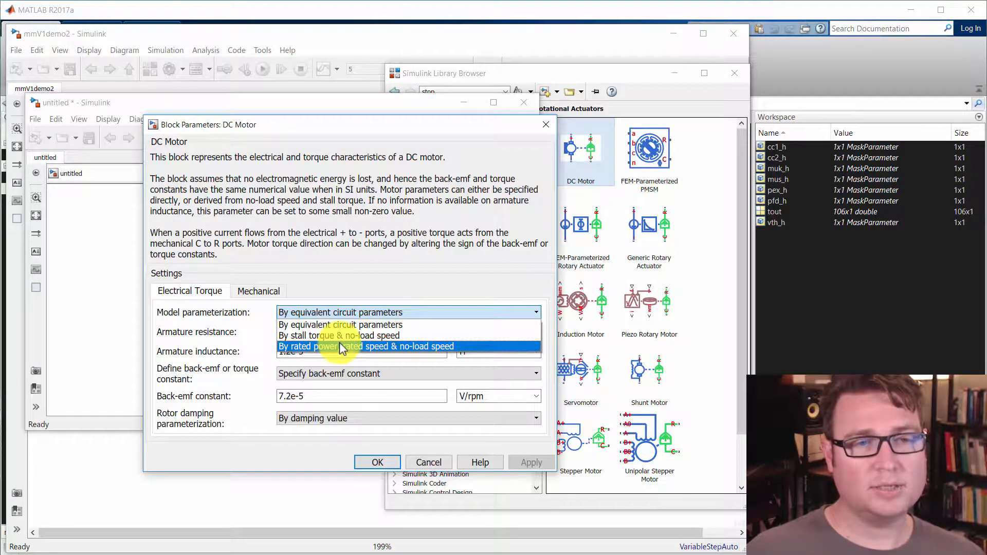
{"action": "key", "text": "Up"}
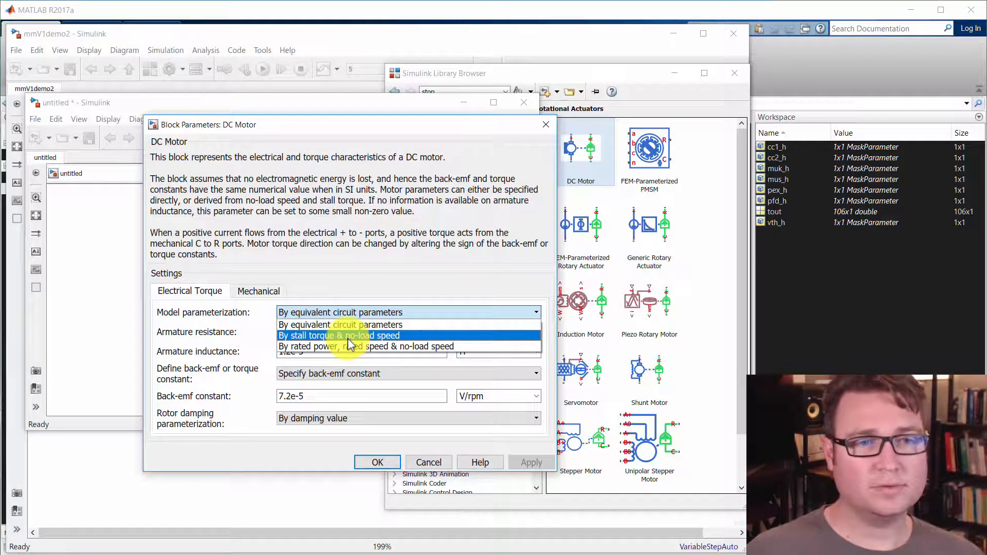
{"action": "left_click", "coordinate": [348, 337]}
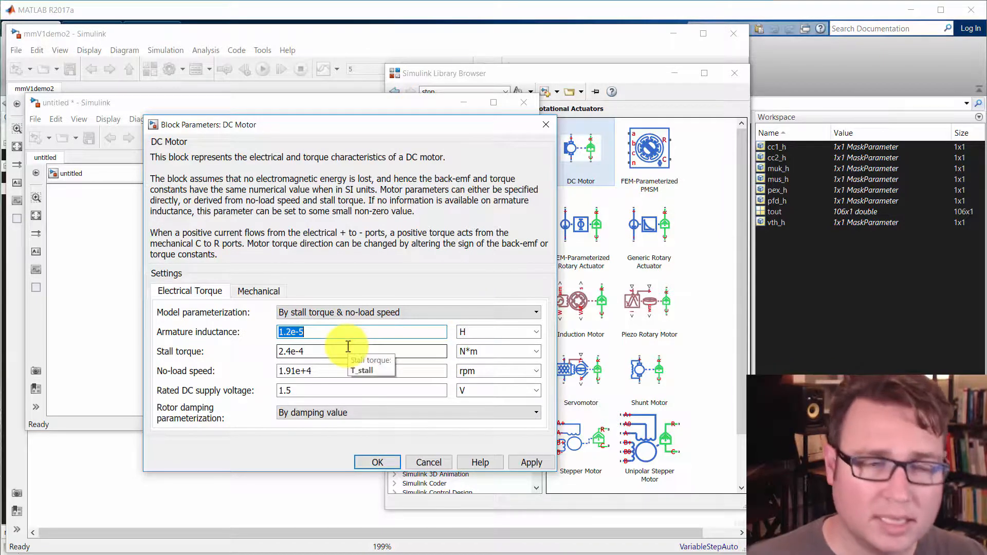
Review the DC Motor's mechanical parameters and its electrical torque values, including armature inductance, stall torque and rated supply voltage
{"action": "left_click", "coordinate": [272, 292]}
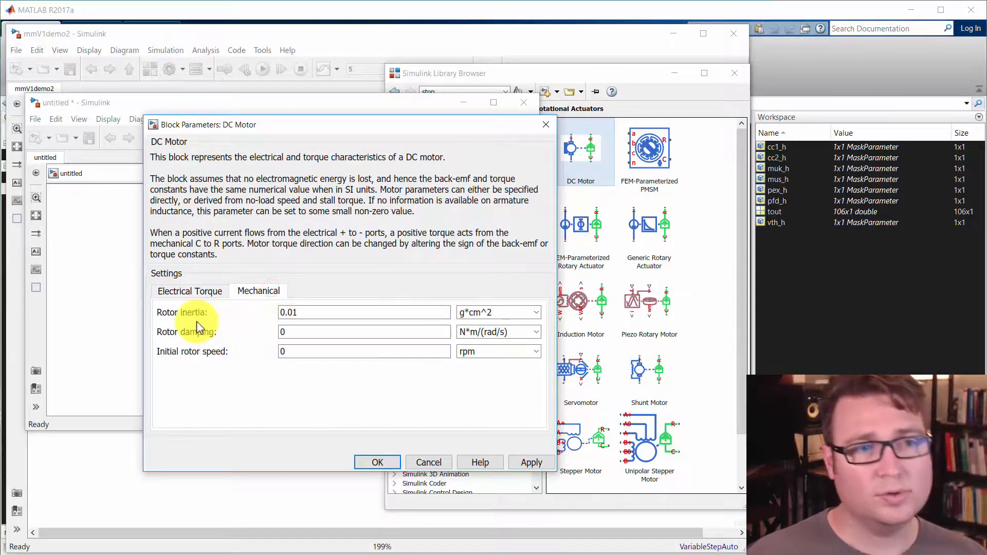
{"action": "left_click", "coordinate": [194, 290]}
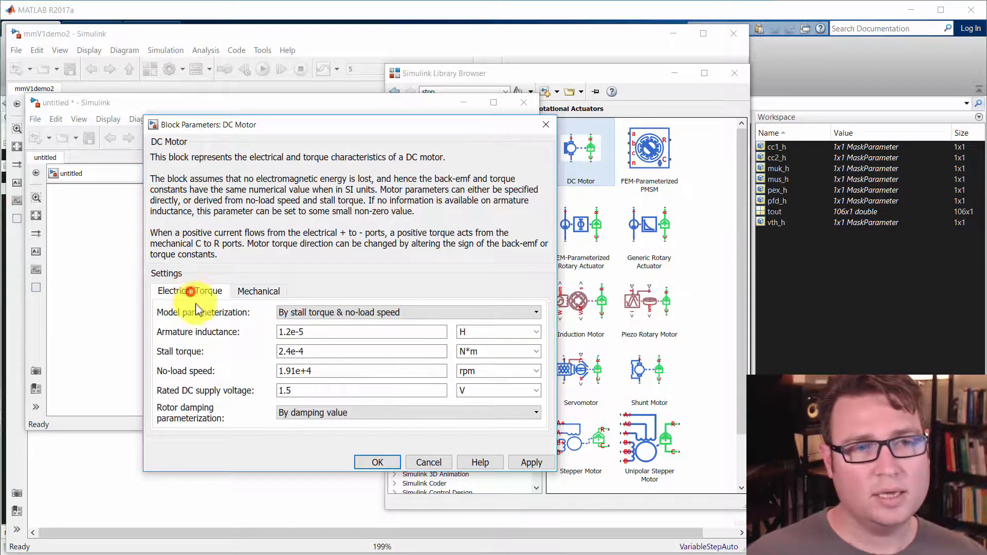
{"action": "double_click", "coordinate": [315, 333]}
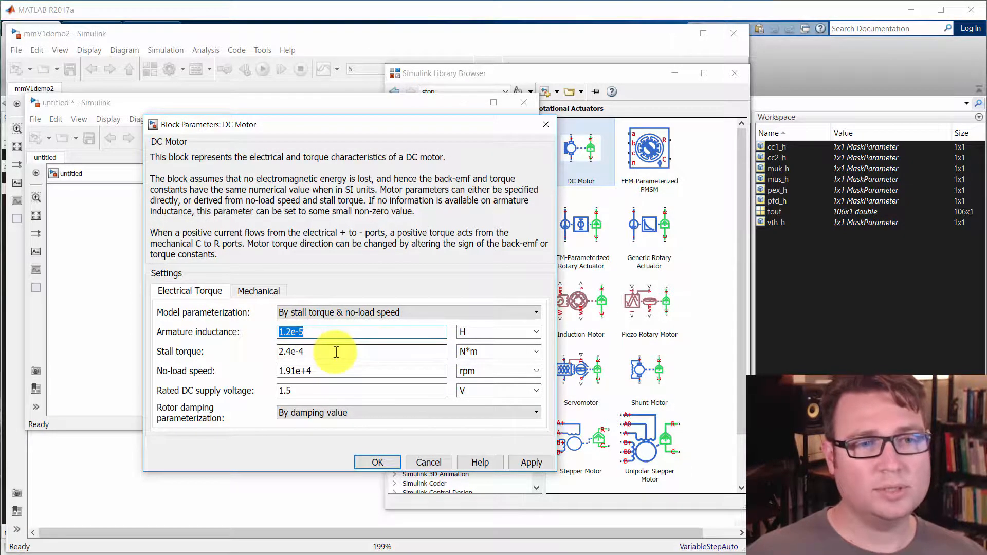
{"action": "double_click", "coordinate": [336, 352]}
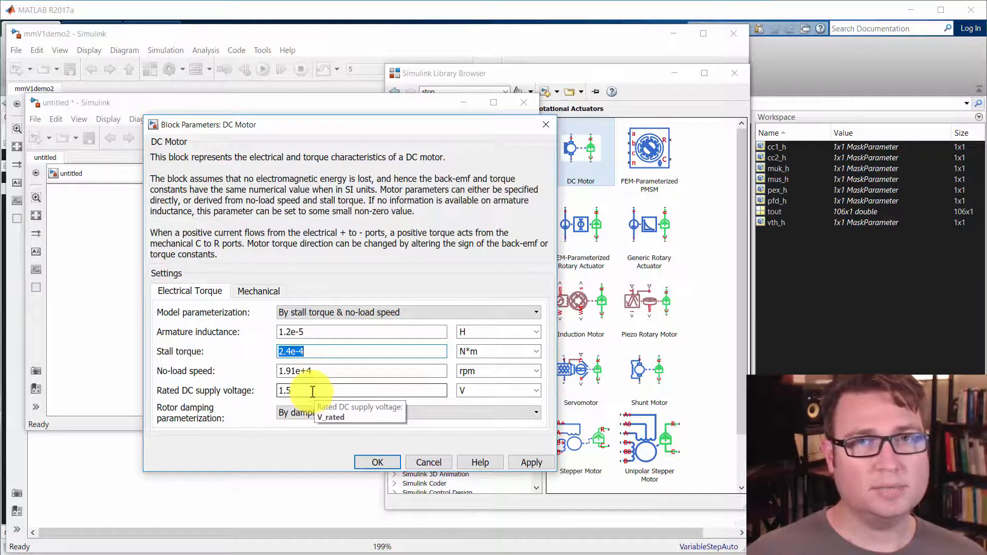
{"action": "left_click_drag", "start_coordinate": [254, 126], "coordinate": [152, 146]}
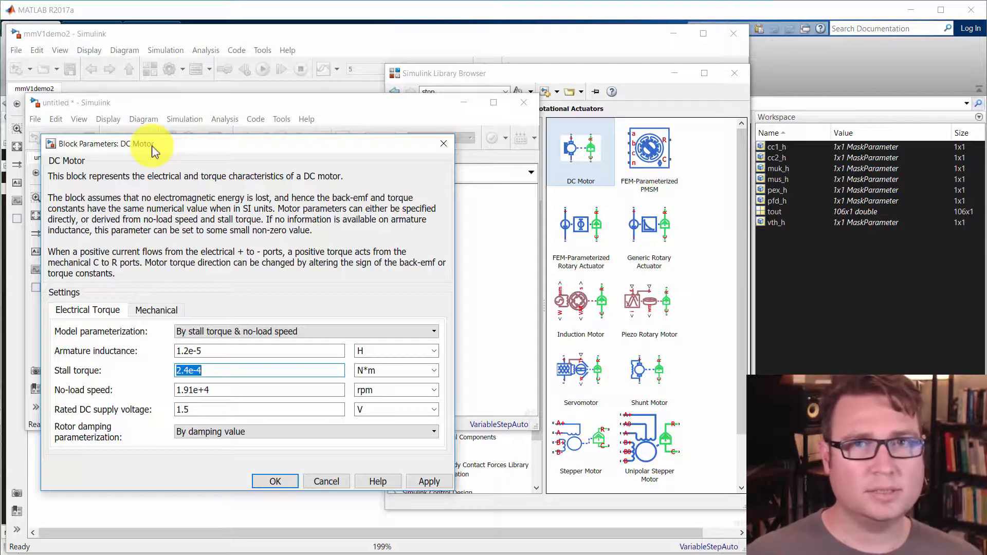
{"action": "left_click_drag", "start_coordinate": [152, 146], "coordinate": [158, 149]}
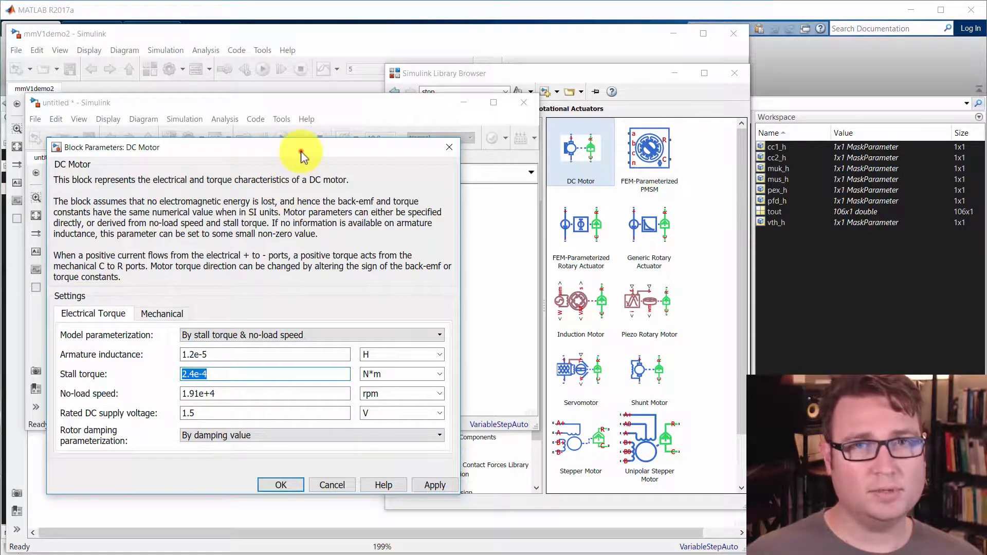
{"action": "left_click_drag", "start_coordinate": [302, 153], "coordinate": [301, 156]}
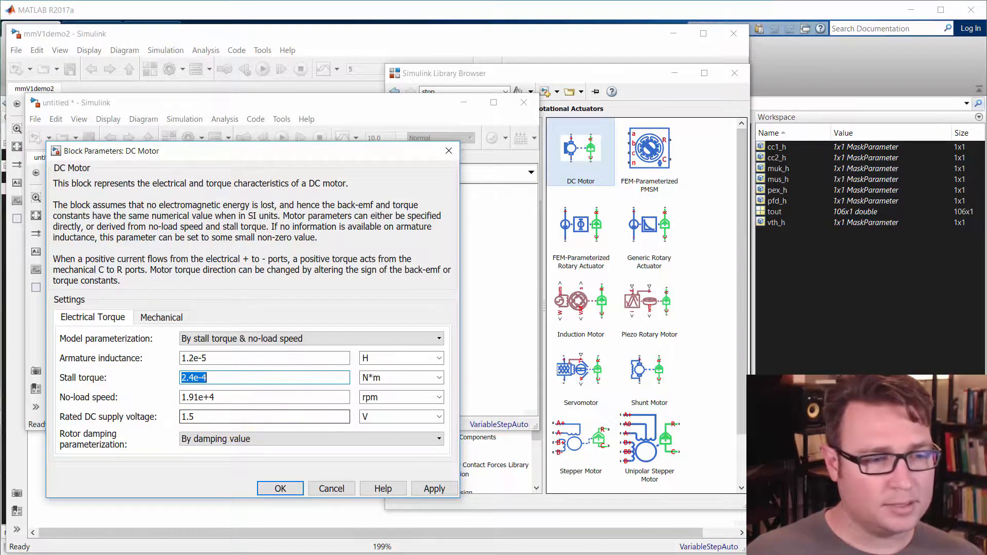
Switch to the browser and examine the Pololu 75:1 Micro Metal Gearmotor HP 6V specs for gear ratio, free-run speed, currents and stall torque
{"action": "key", "text": "alt+Tab"}
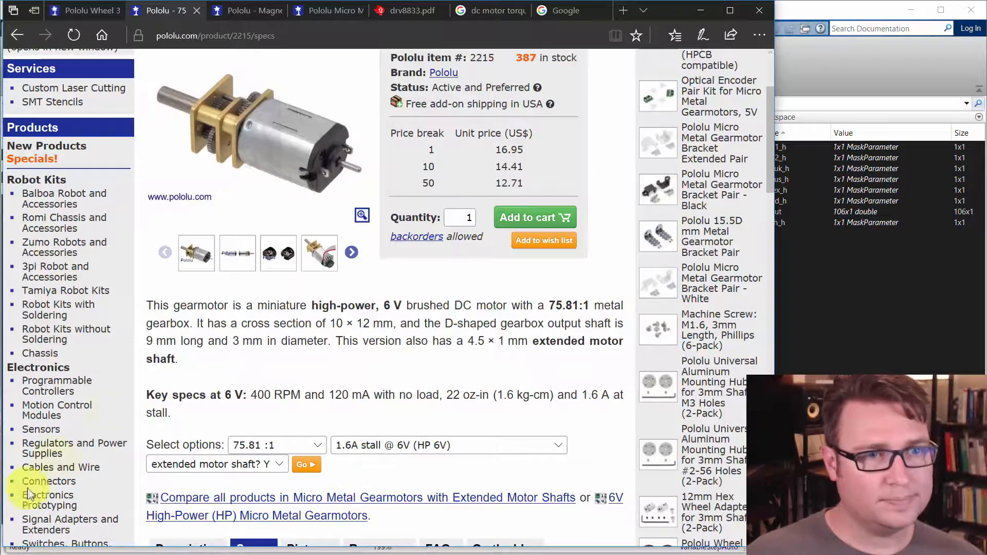
{"action": "scroll", "coordinate": [406, 365], "scroll_direction": "up", "scroll_amount": 3}
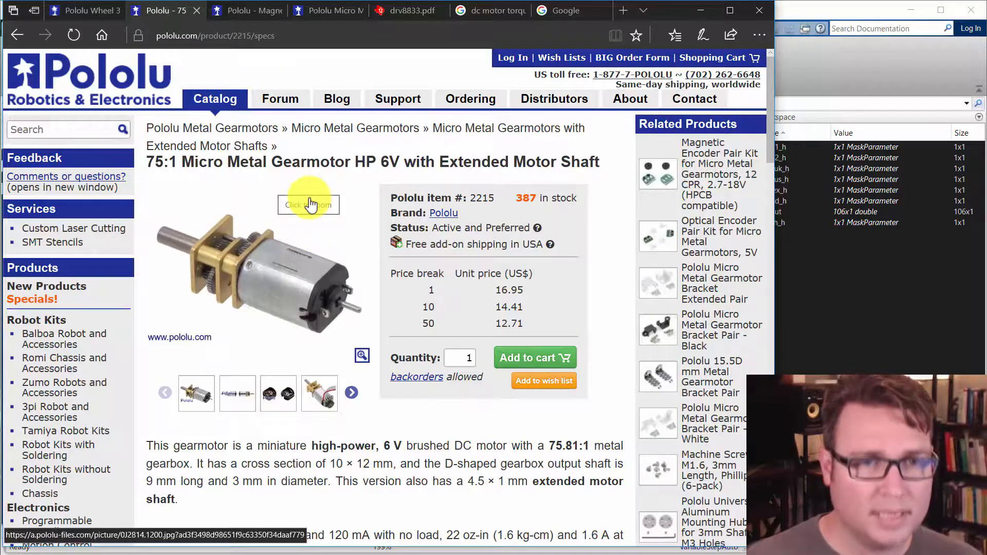
{"action": "scroll", "coordinate": [478, 273], "scroll_direction": "down", "scroll_amount": 3}
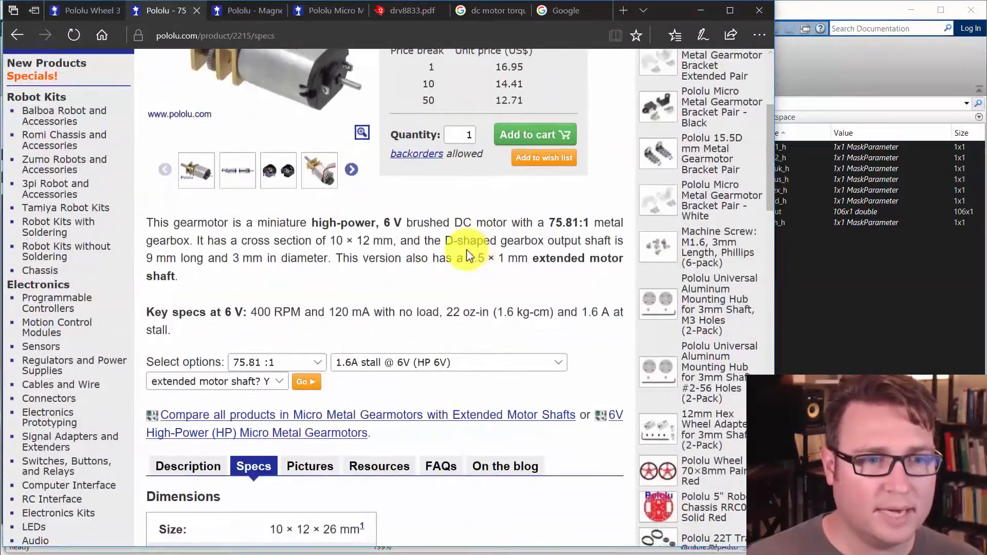
{"action": "scroll", "coordinate": [470, 252], "scroll_direction": "down", "scroll_amount": 8}
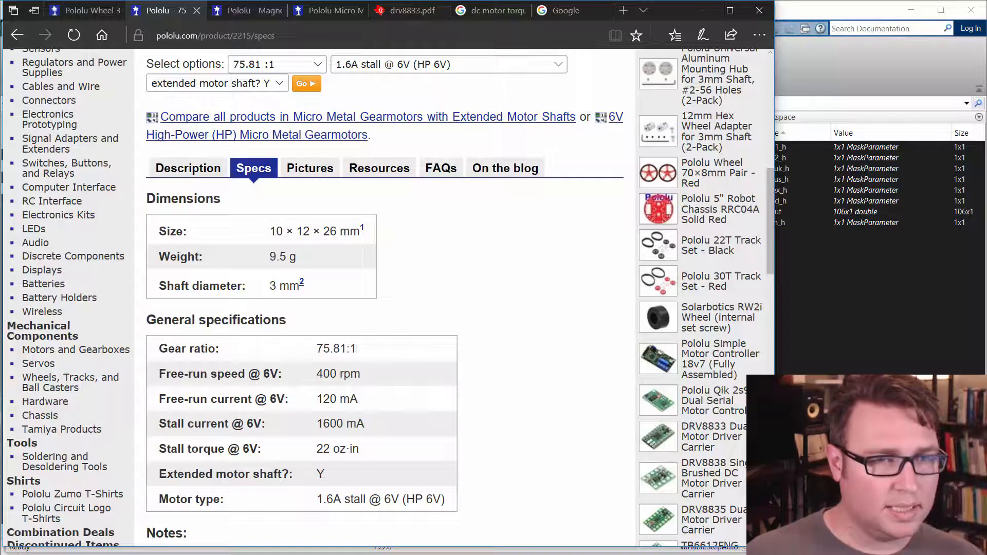
{"action": "key", "text": "alt+Tab"}
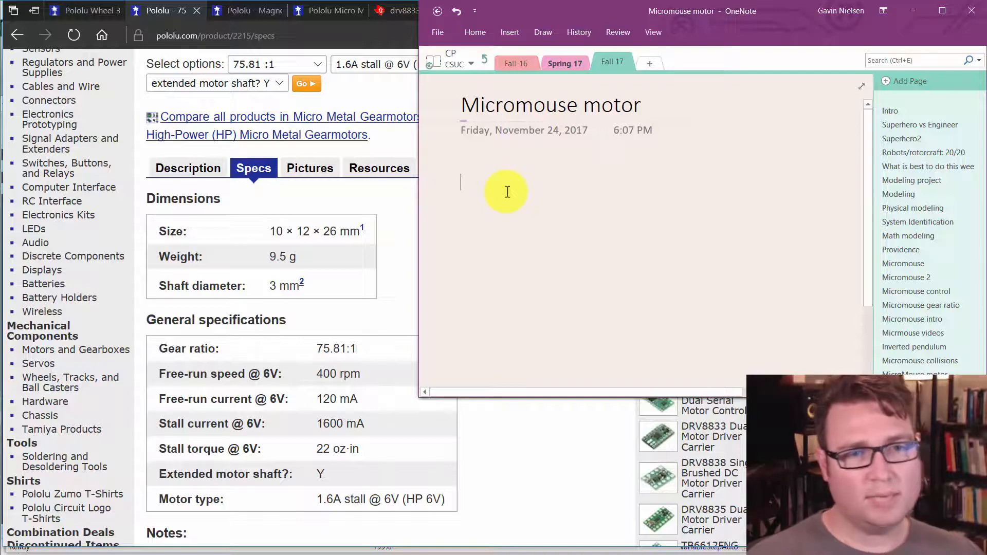
{"action": "left_click", "coordinate": [346, 374]}
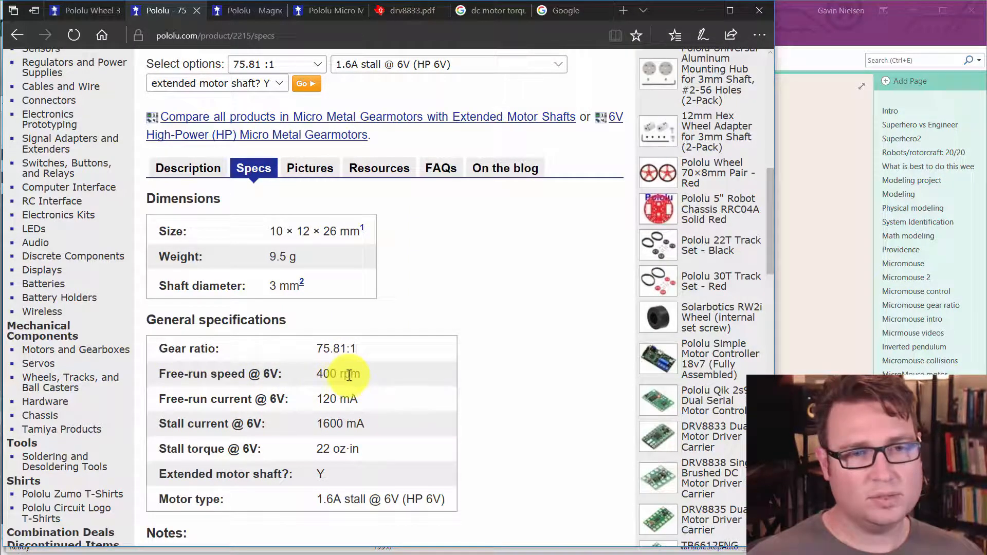
{"action": "scroll", "coordinate": [359, 374], "scroll_direction": "up", "scroll_amount": 8}
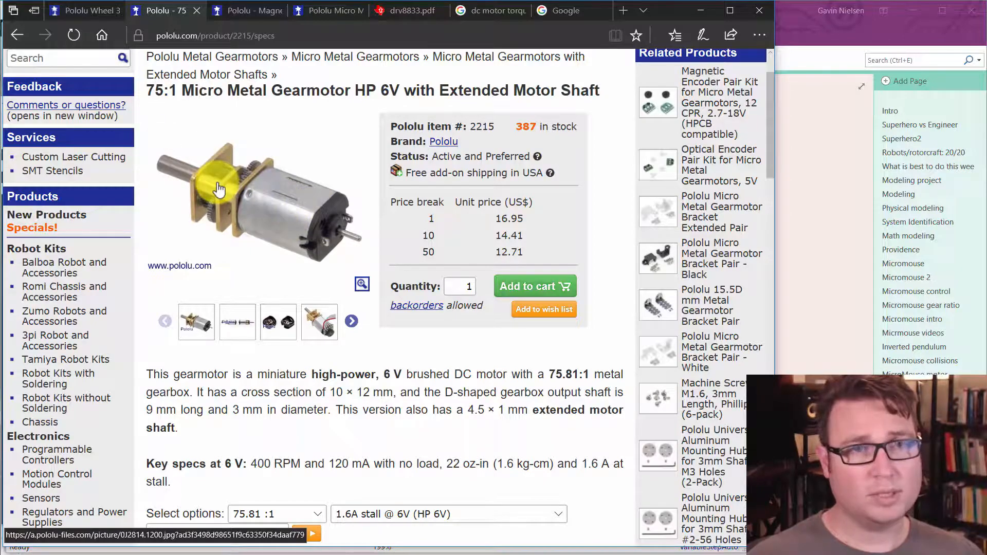
{"action": "scroll", "coordinate": [360, 406], "scroll_direction": "down", "scroll_amount": 5}
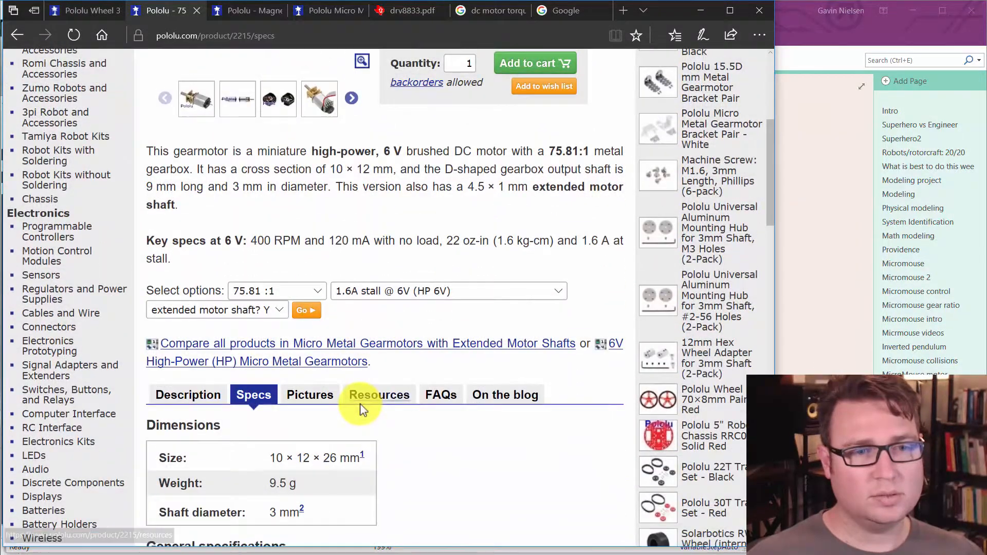
{"action": "scroll", "coordinate": [360, 408], "scroll_direction": "down", "scroll_amount": 1}
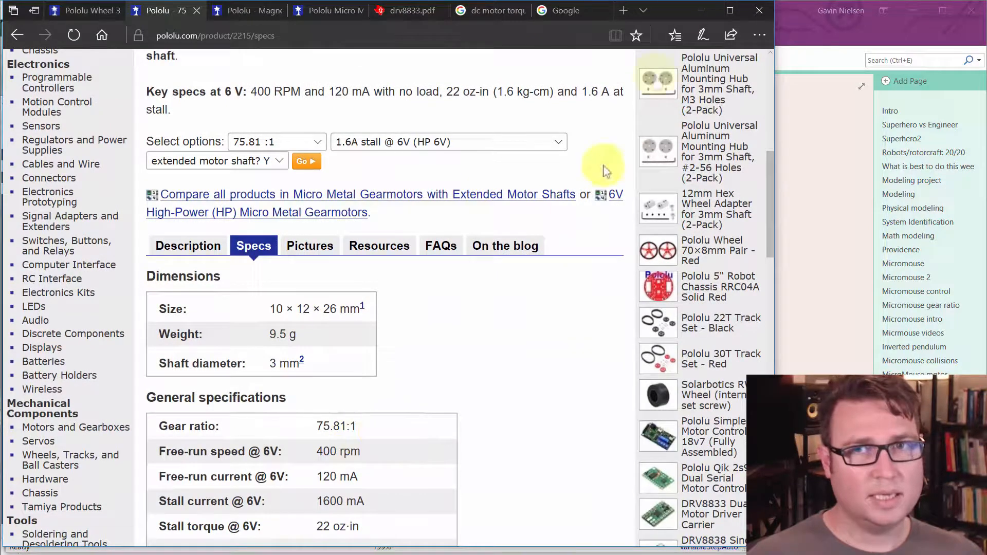
Switch to OneNote and write "After gearbox no-load speed is 400 rpm" on the Micromouse motor page
{"action": "left_click", "coordinate": [801, 17]}
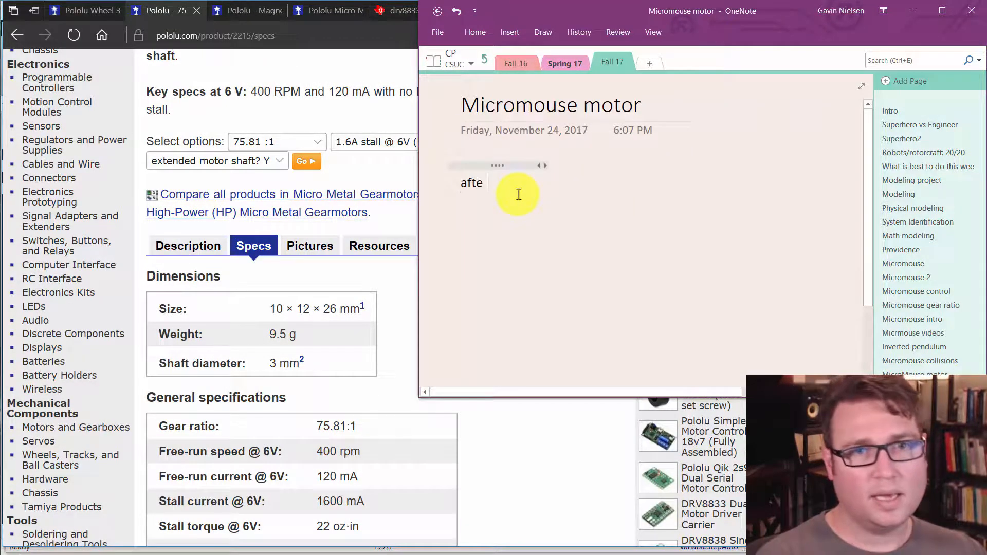
{"action": "type", "text": "box no"}
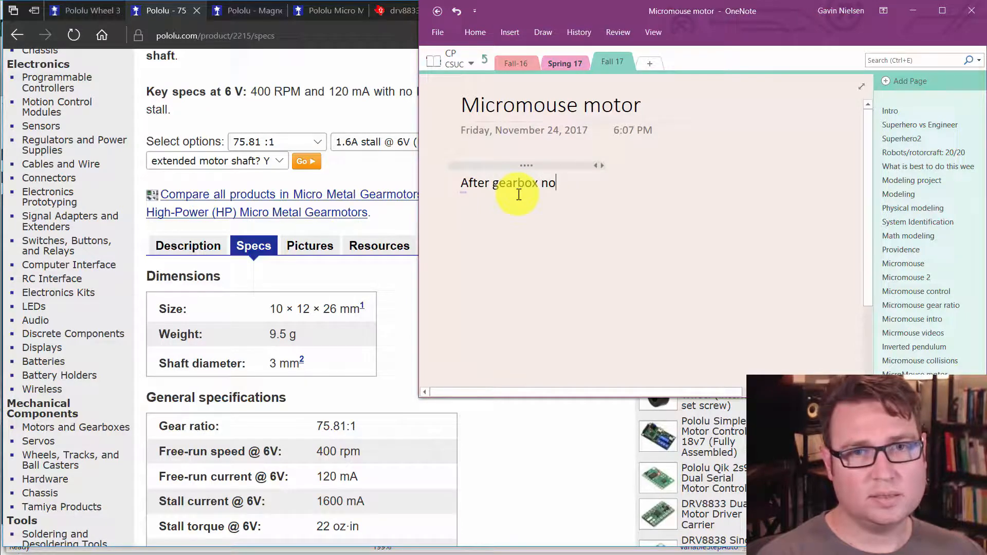
{"action": "type", "text": "-load spee"}
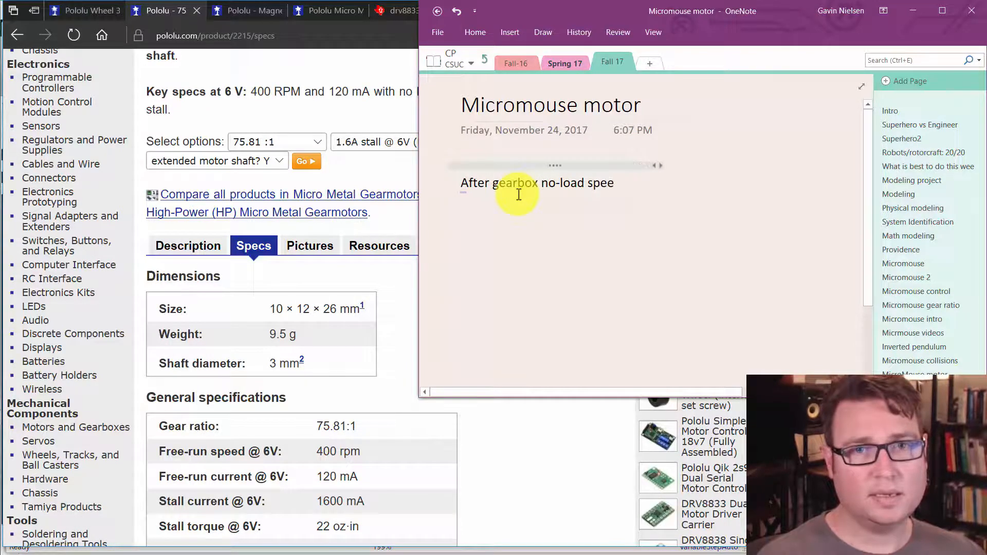
{"action": "type", "text": "d is 400 rpm"}
{"action": "key", "text": "Return"}
Add the line "Gearbox ratio is 75.81:1, therefore:" below the no-load speed note
{"action": "type", "text": "g"}
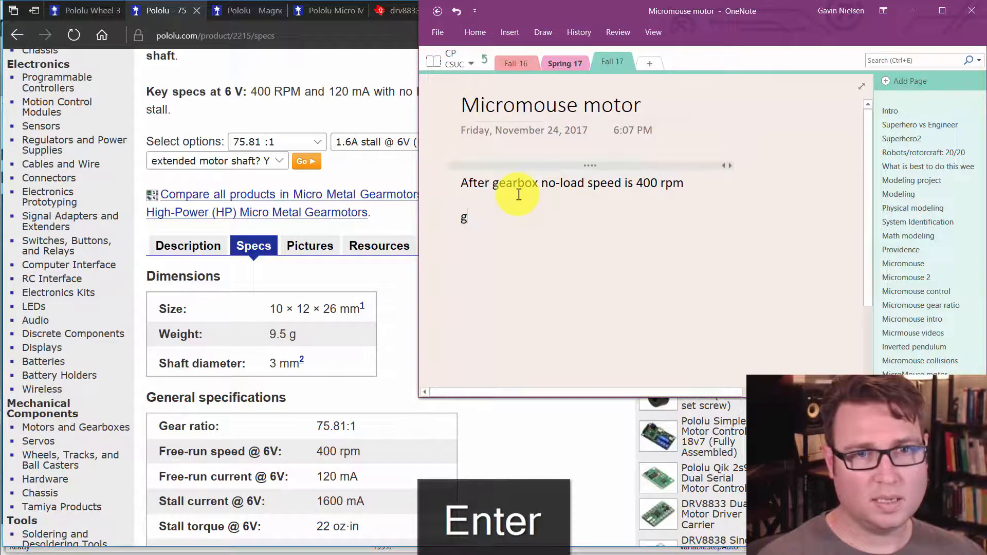
{"action": "type", "text": "earbox rati"}
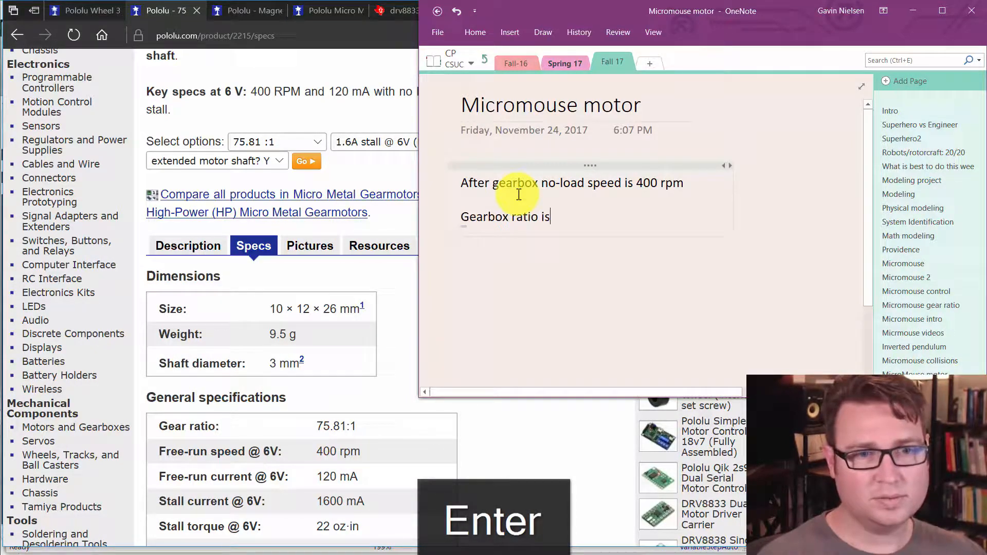
{"action": "type", "text": "o is 75.81:1"}
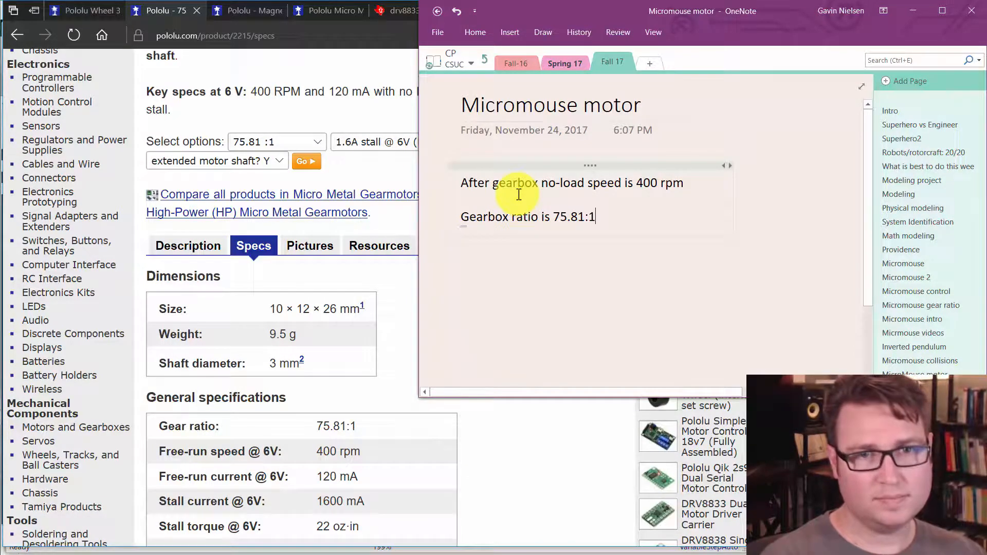
{"action": "type", "text": ", theref"}
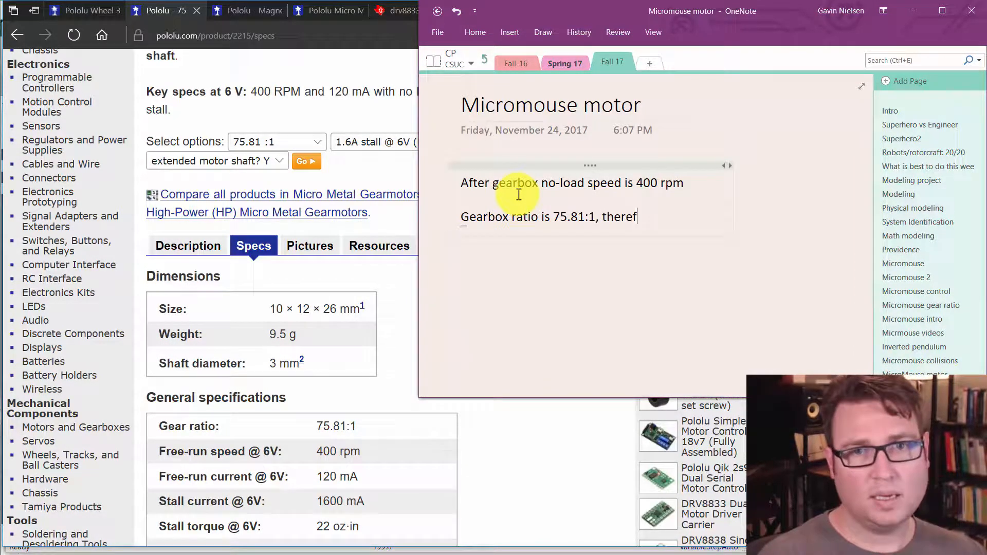
{"action": "type", "text": "ore:"}
{"action": "key", "text": "Return"}
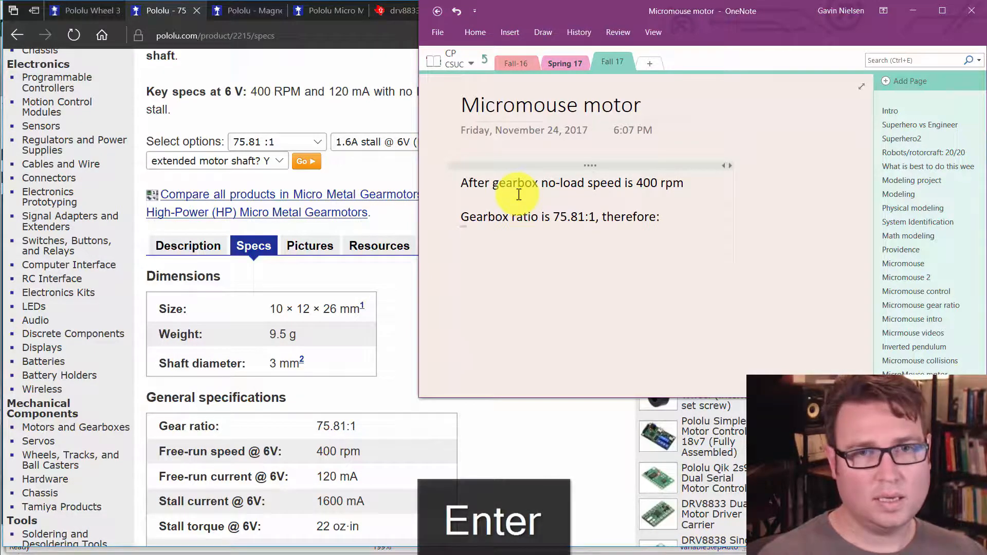
Write the calculation "400*75.81=30,324 RPM (motor shaft no-load speed)." beneath the gearbox ratio line
{"action": "type", "text": "400"}
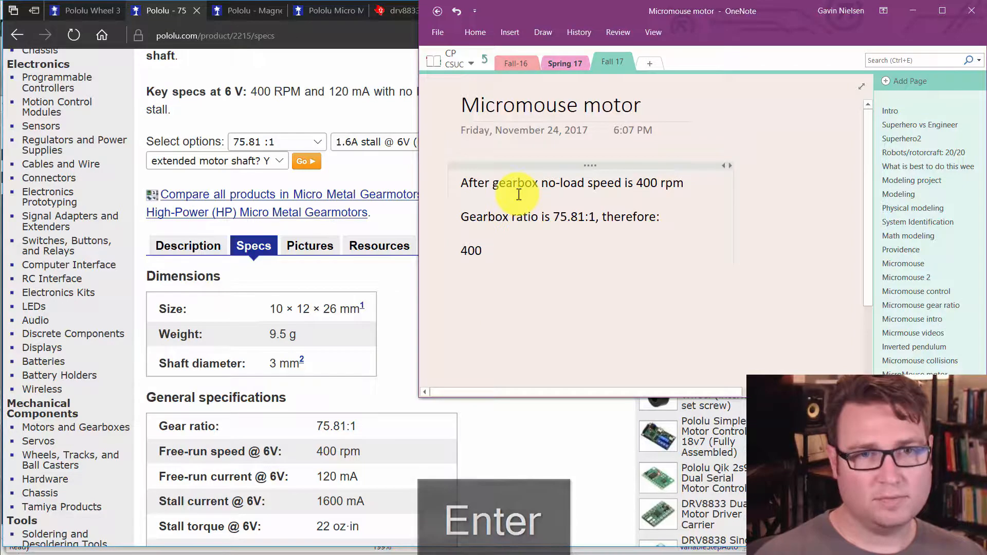
{"action": "type", "text": "*"}
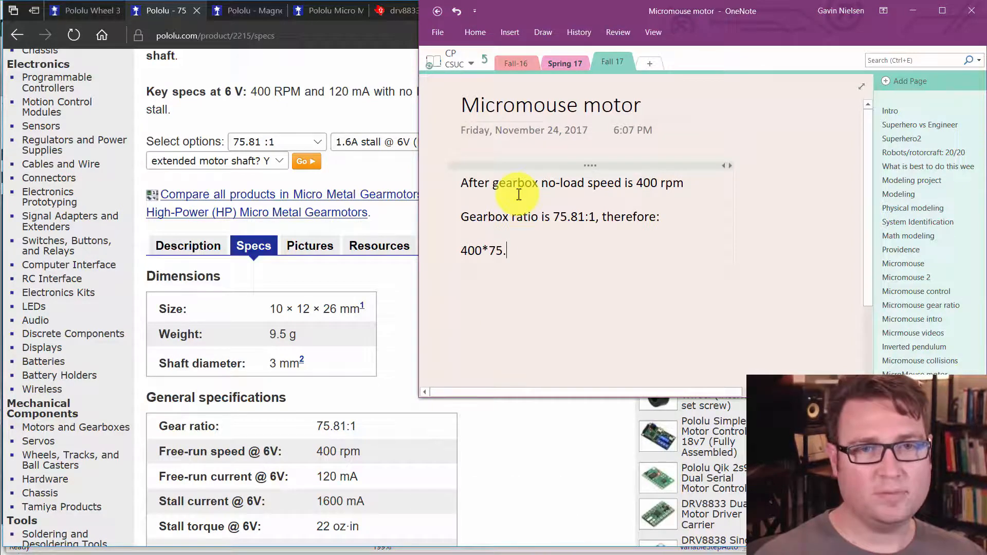
{"action": "type", "text": "75.81=30,324 RPM ("}
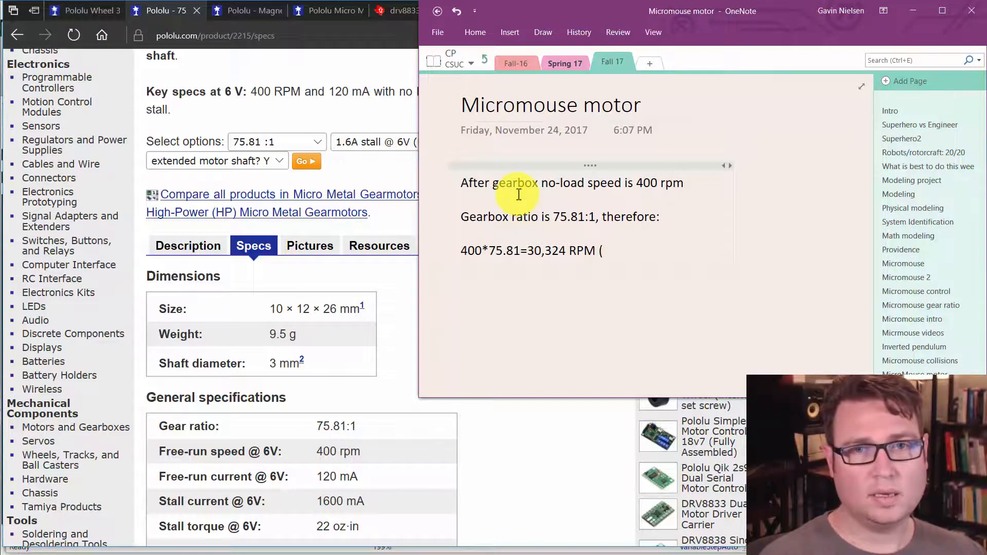
{"action": "type", "text": "no-load speed"}
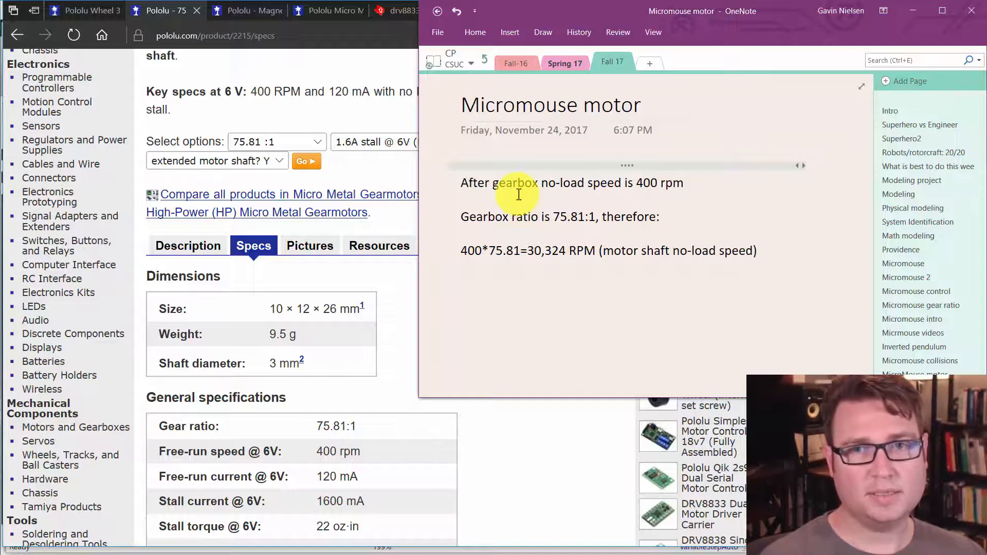
{"action": "type", "text": ")."}
{"action": "key", "text": "Return"}
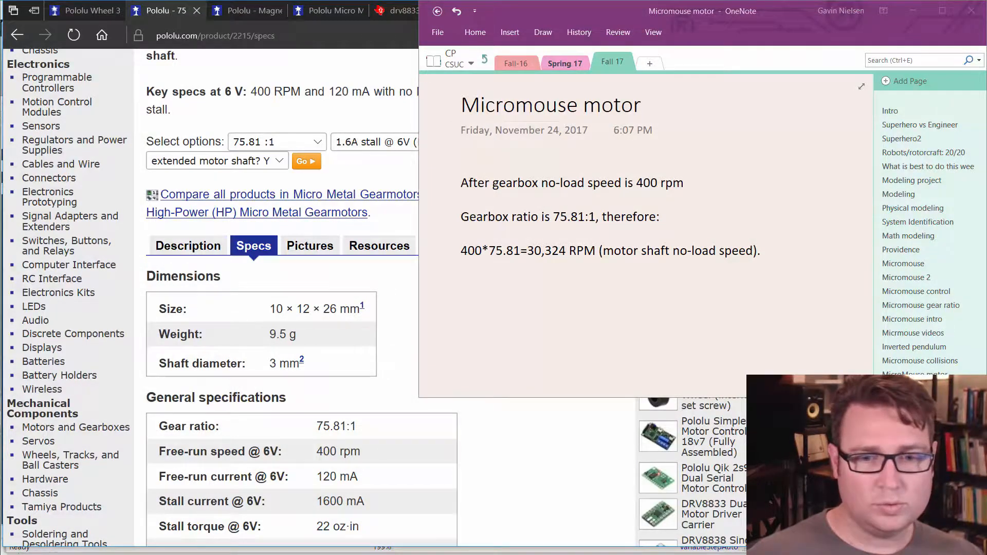
Switch to the DC Motor block parameters and set the no-load speed to 30324 rpm
{"action": "key", "text": "alt+Tab"}
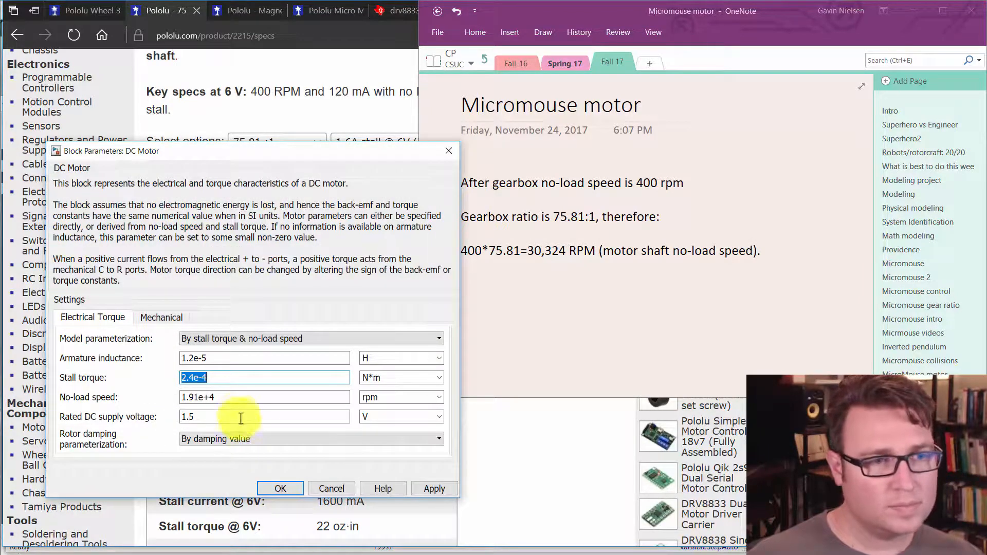
{"action": "double_click", "coordinate": [219, 398]}
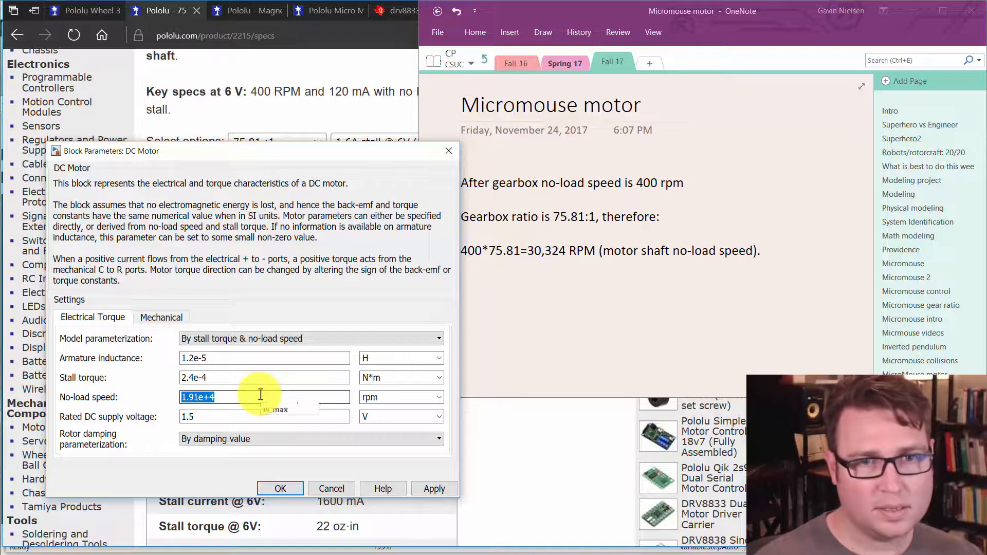
{"action": "type", "text": "30324"}
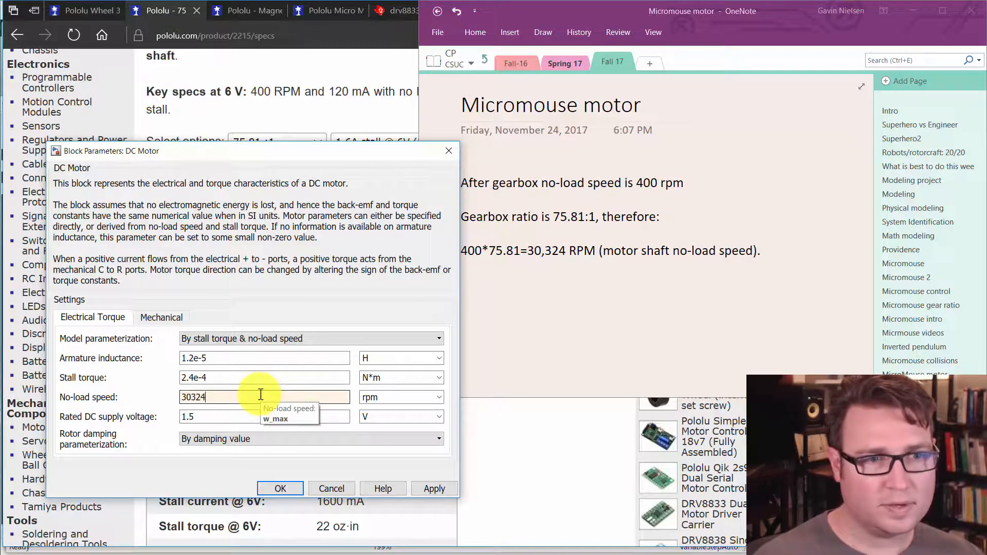
Check the motor's rated voltage in the Pololu specs and set the block's rated DC supply voltage to 6 V
{"action": "double_click", "coordinate": [218, 379]}
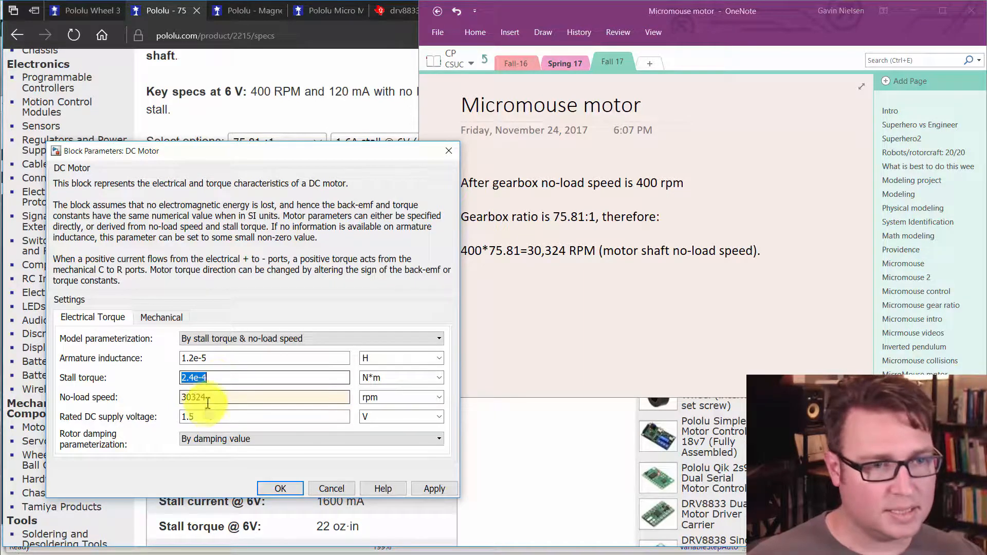
{"action": "double_click", "coordinate": [202, 417]}
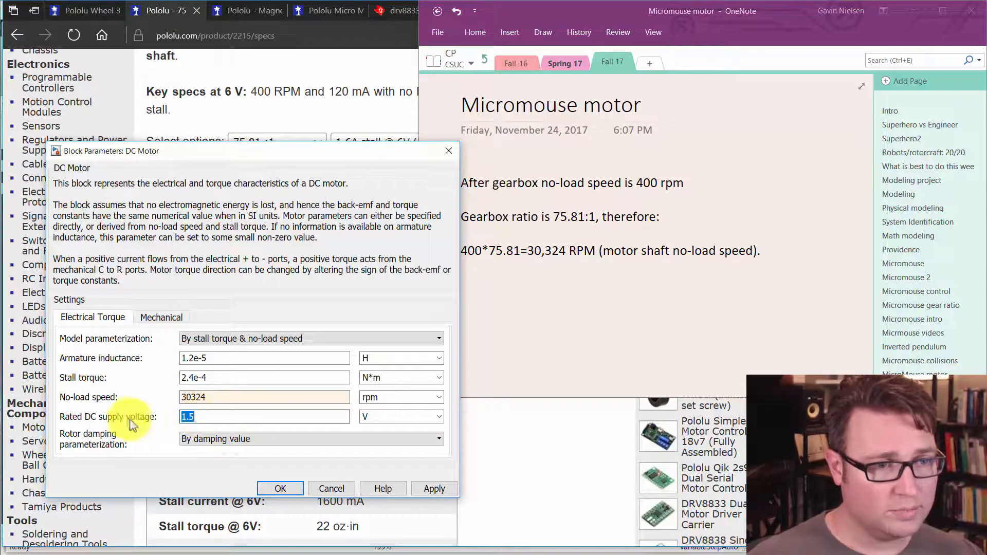
{"action": "left_click", "coordinate": [512, 494]}
{"action": "scroll", "coordinate": [470, 419], "scroll_direction": "down", "scroll_amount": 2}
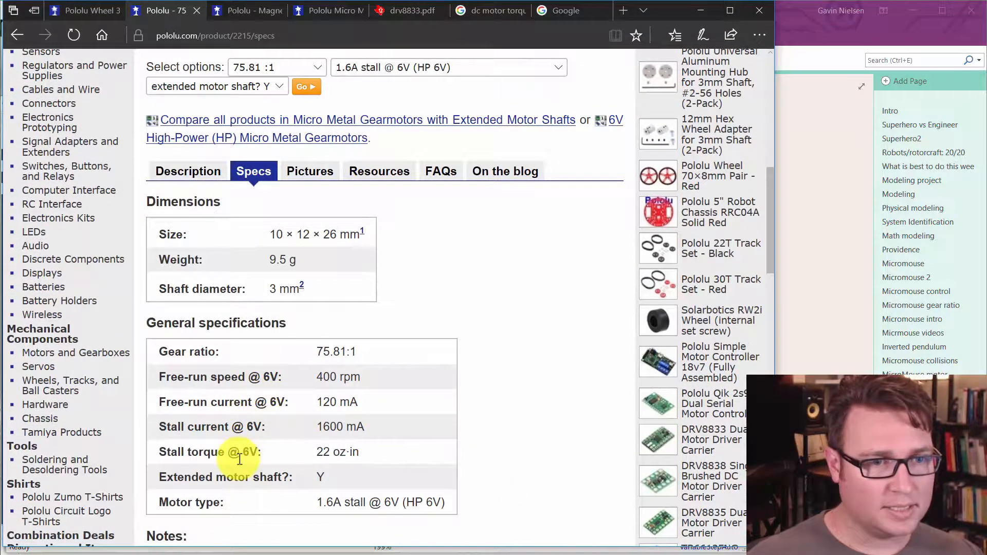
{"action": "key", "text": "alt+Tab"}
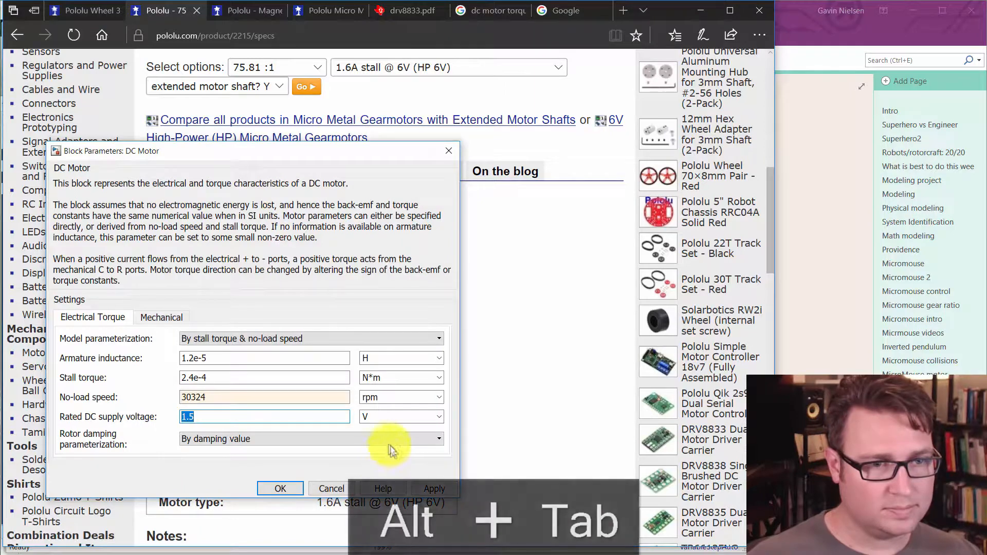
{"action": "type", "text": "6"}
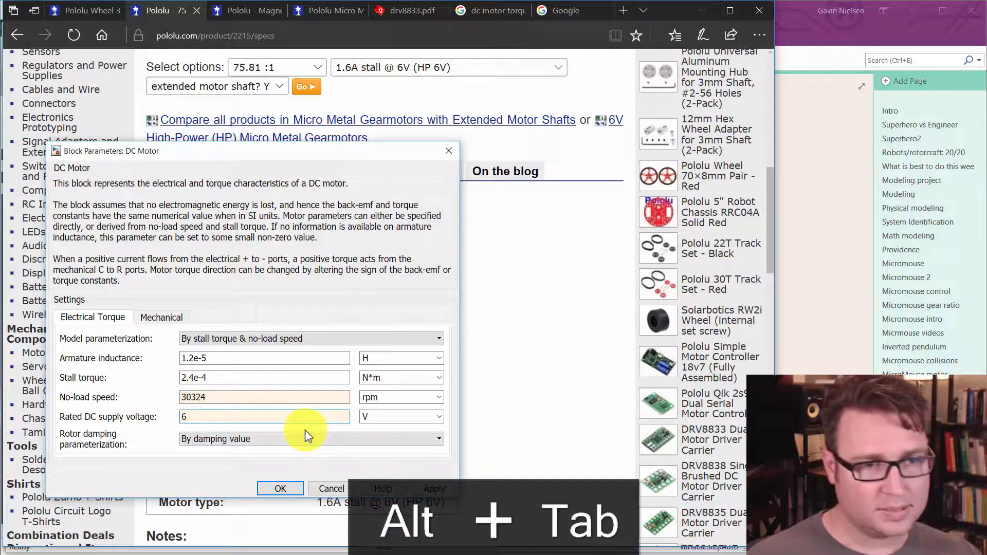
Look up the stall torque in the Pololu specs and try to set the block's stall torque to 22 oz*in
{"action": "triple_click", "coordinate": [258, 380]}
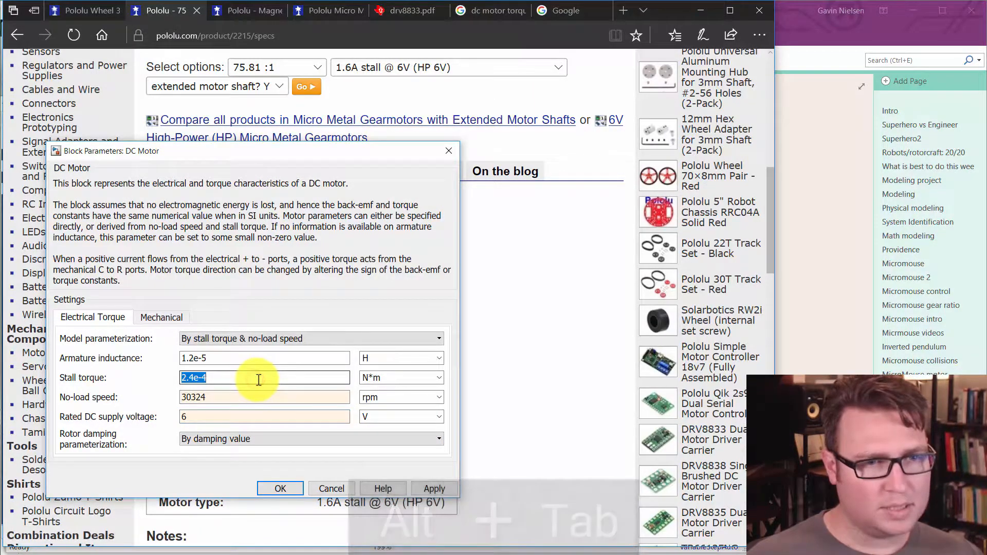
{"action": "left_click", "coordinate": [556, 403]}
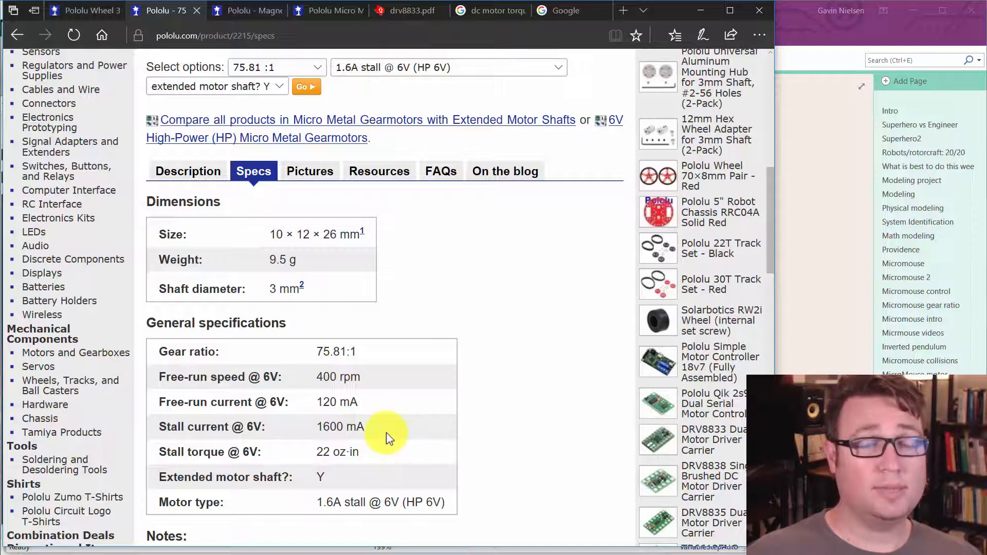
{"action": "key", "text": "alt+Tab"}
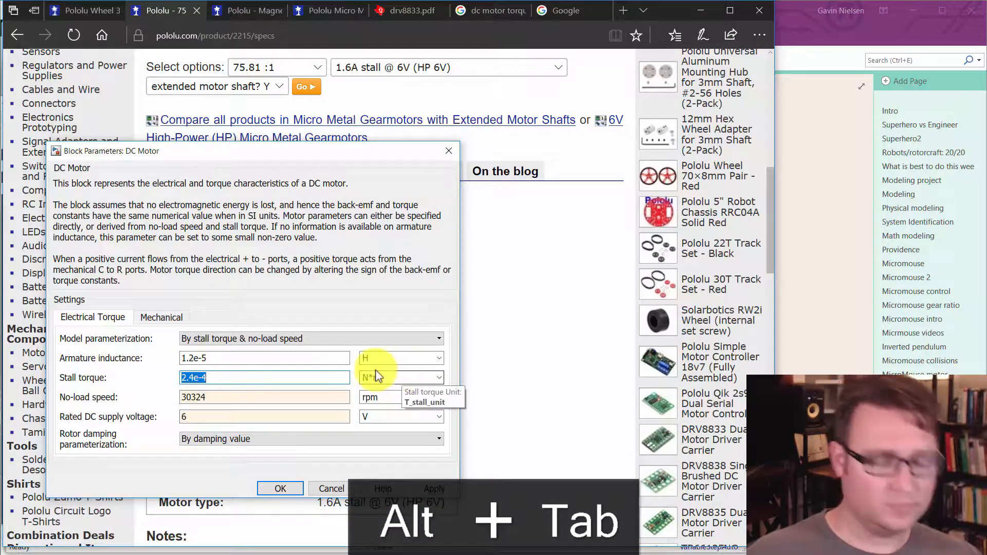
{"action": "type", "text": "22"}
{"action": "key", "text": "Tab"}
{"action": "type", "text": "oz"}
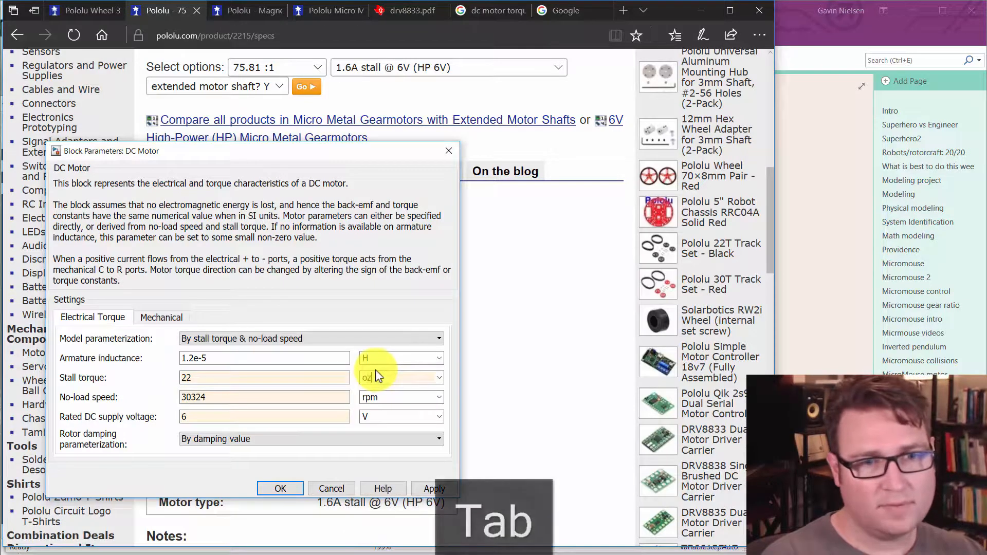
{"action": "key", "text": "Tab"}
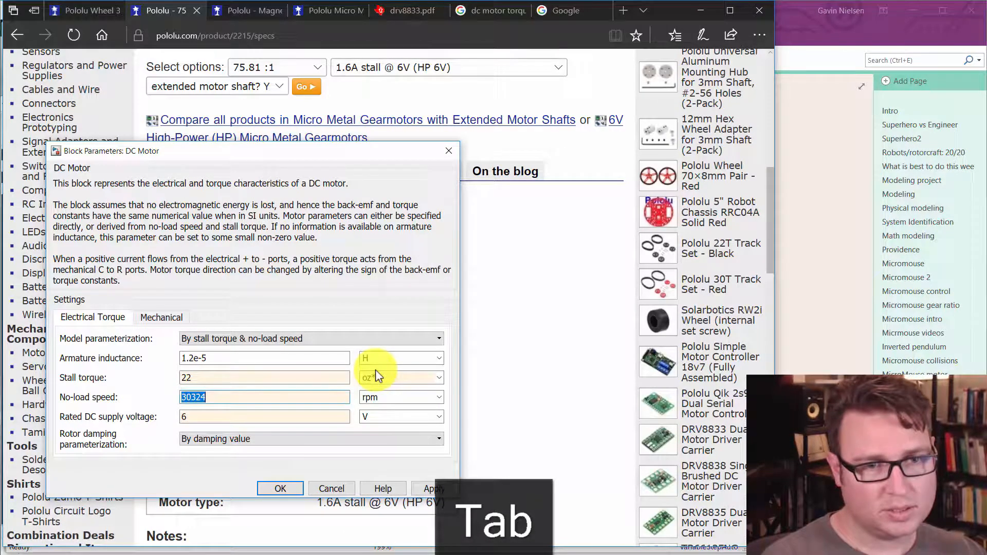
{"action": "left_click", "coordinate": [276, 488]}
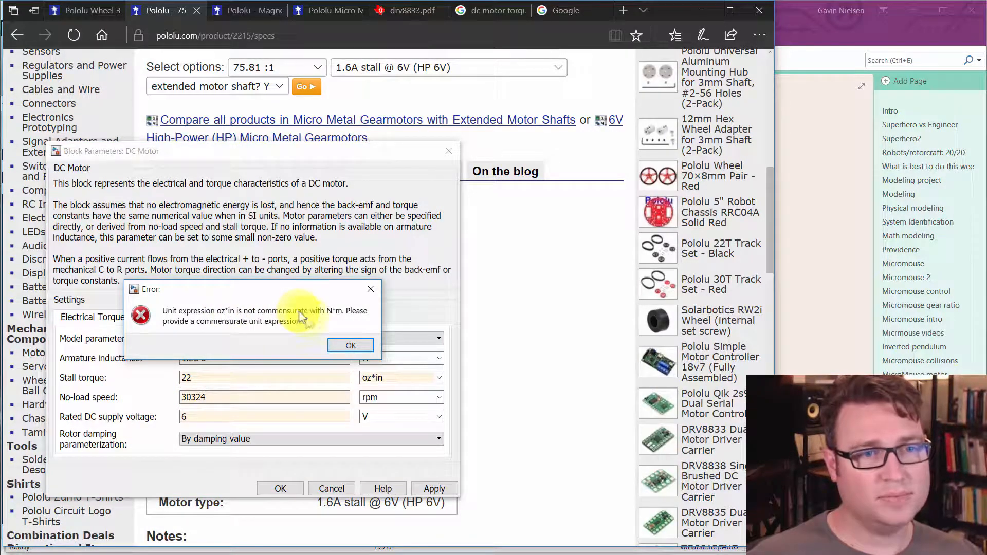
{"action": "left_click", "coordinate": [342, 343]}
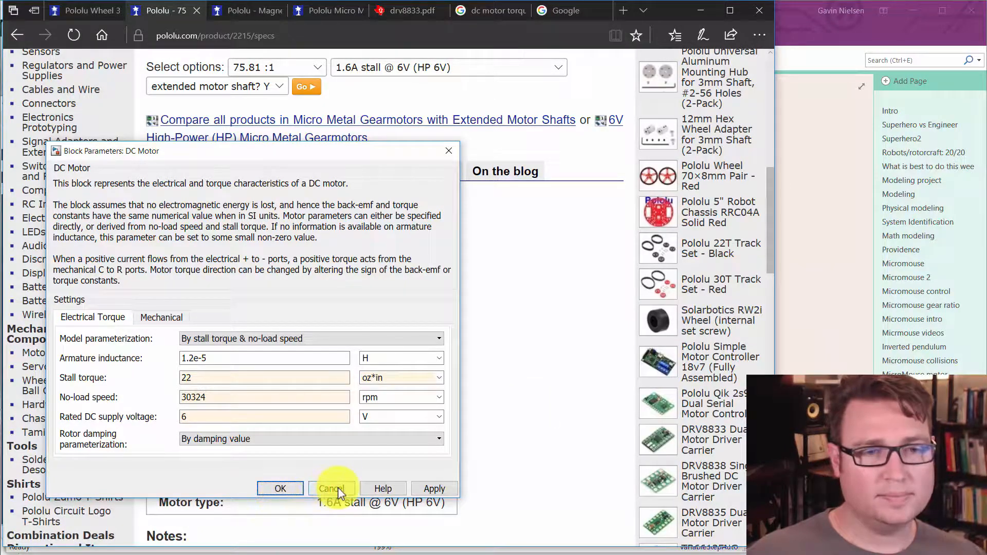
Change the stall torque unit to lbf*in and accept the block parameters
{"action": "left_click", "coordinate": [401, 378]}
{"action": "type", "text": "lbf"}
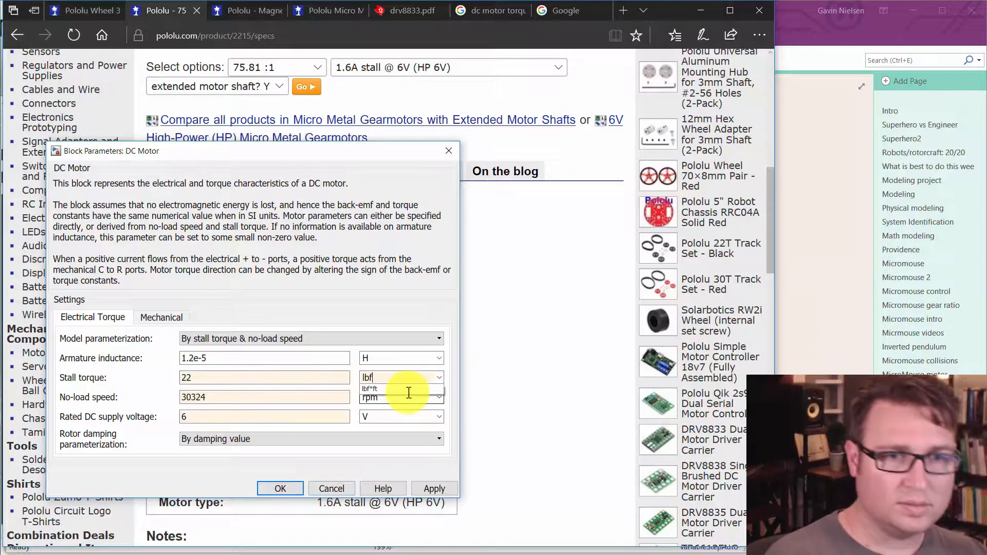
{"action": "type", "text": "*in"}
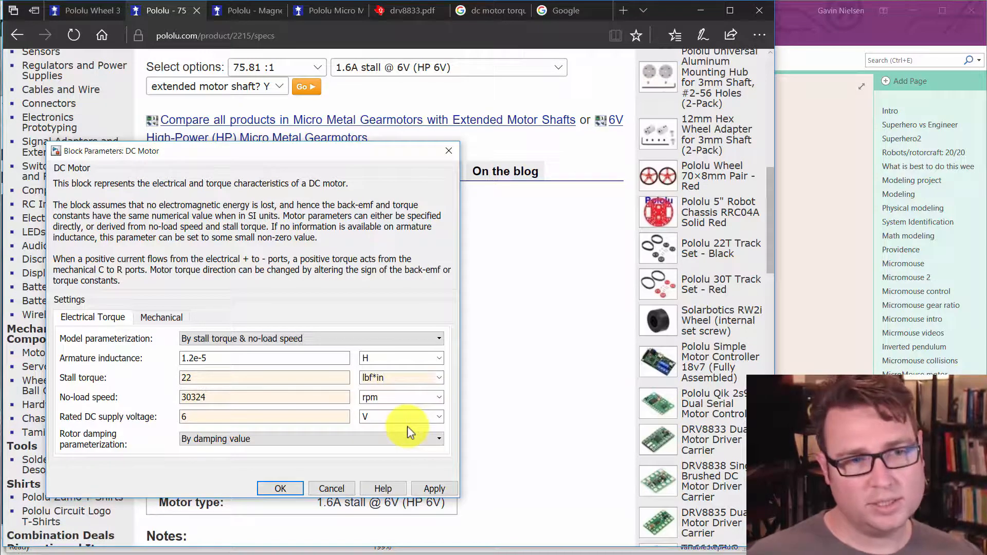
{"action": "left_click", "coordinate": [292, 487]}
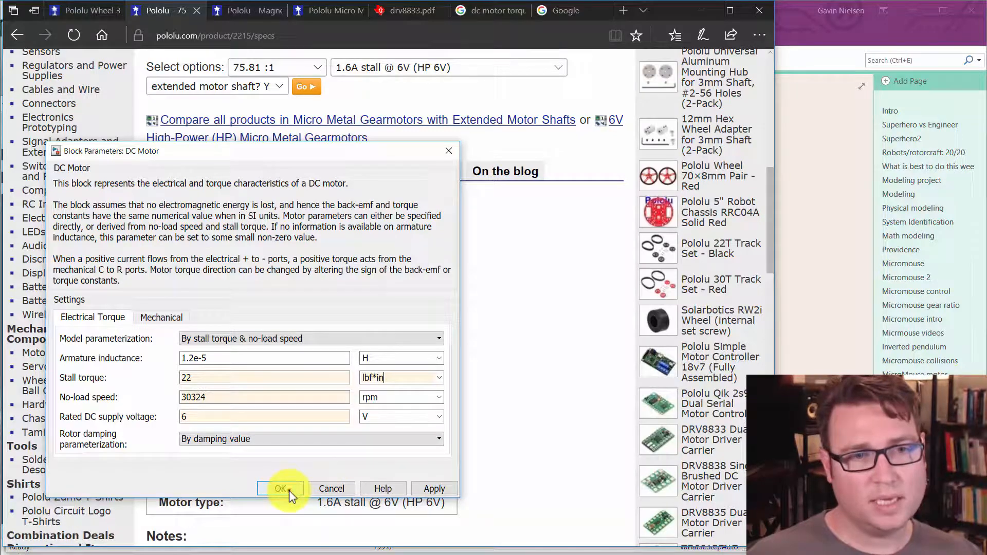
Switch to the Micromouse motor page in OneNote and add a dashed separator followed by "22 oz-in [mass]*[length]"
{"action": "left_click", "coordinate": [876, 218]}
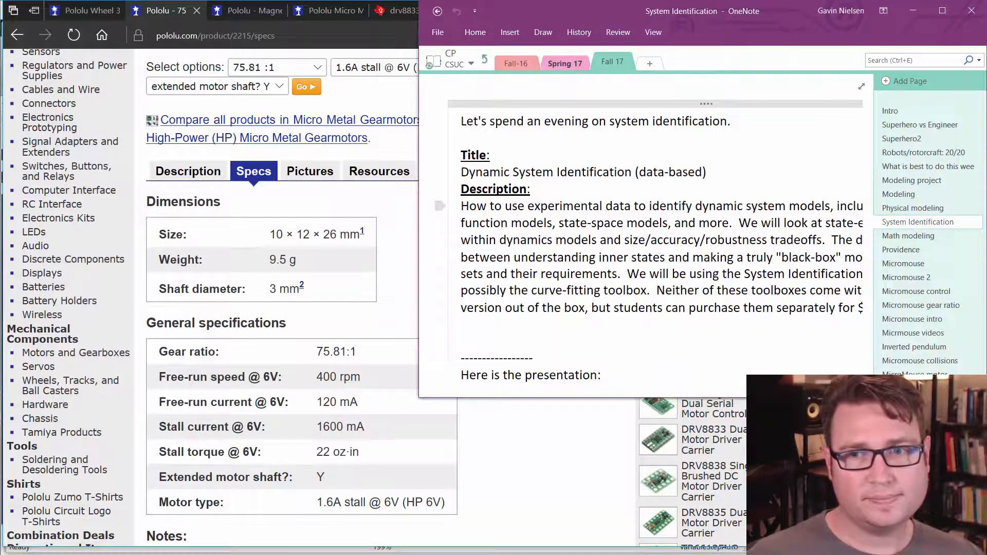
{"action": "key", "text": "alt+Left"}
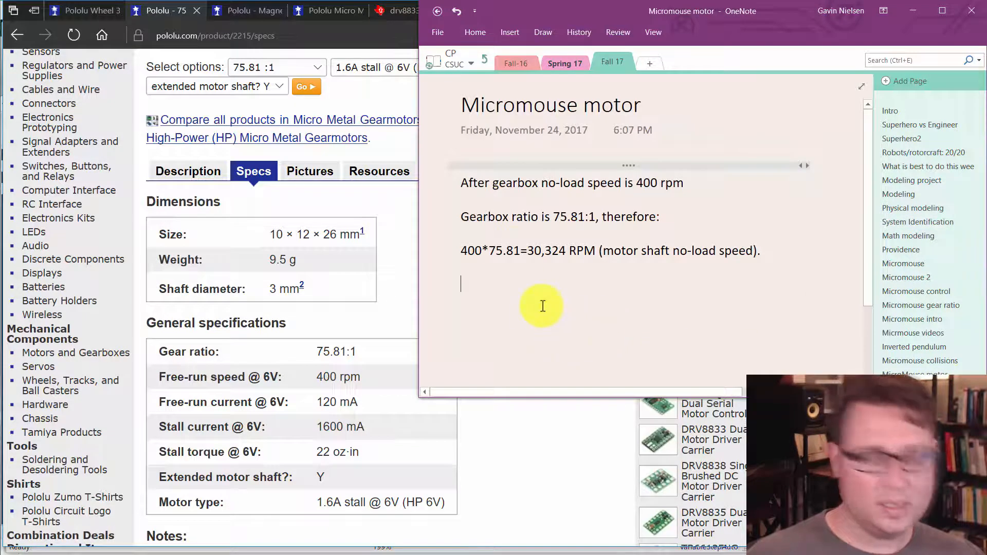
{"action": "type", "text": "-----------------"}
{"action": "key", "text": "Return"}
{"action": "type", "text": "22 oz-"}
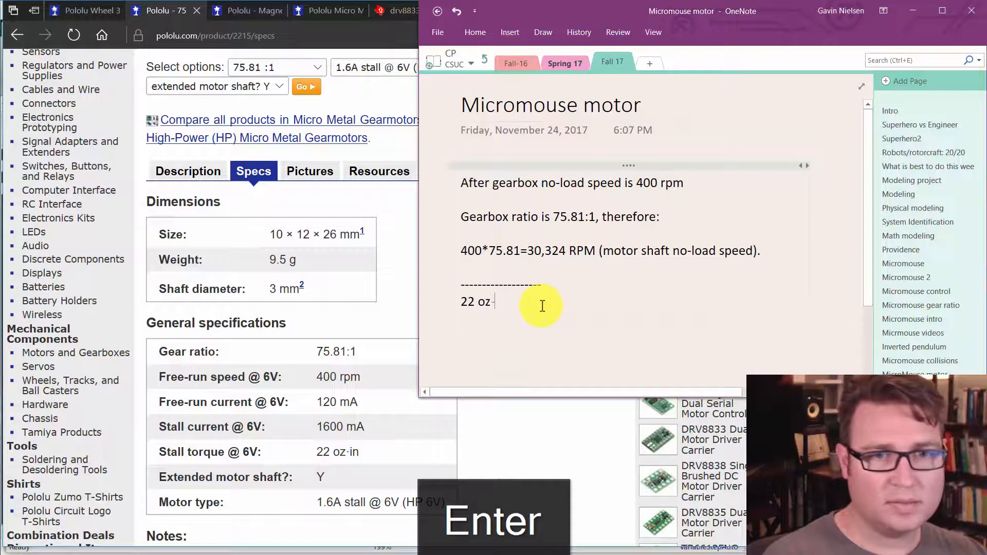
{"action": "type", "text": "in ("}
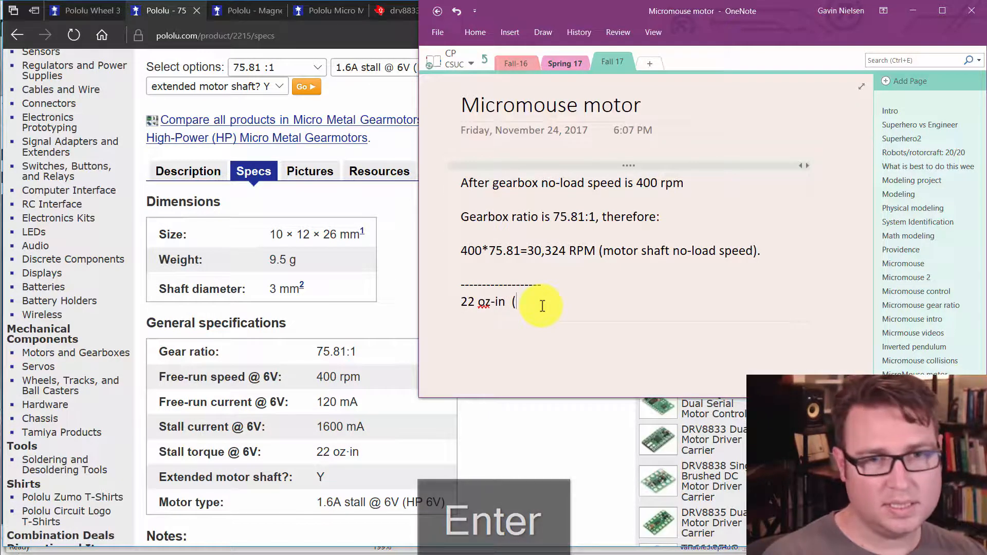
{"action": "key", "text": "BackSpace"}
{"action": "type", "text": "[ma"}
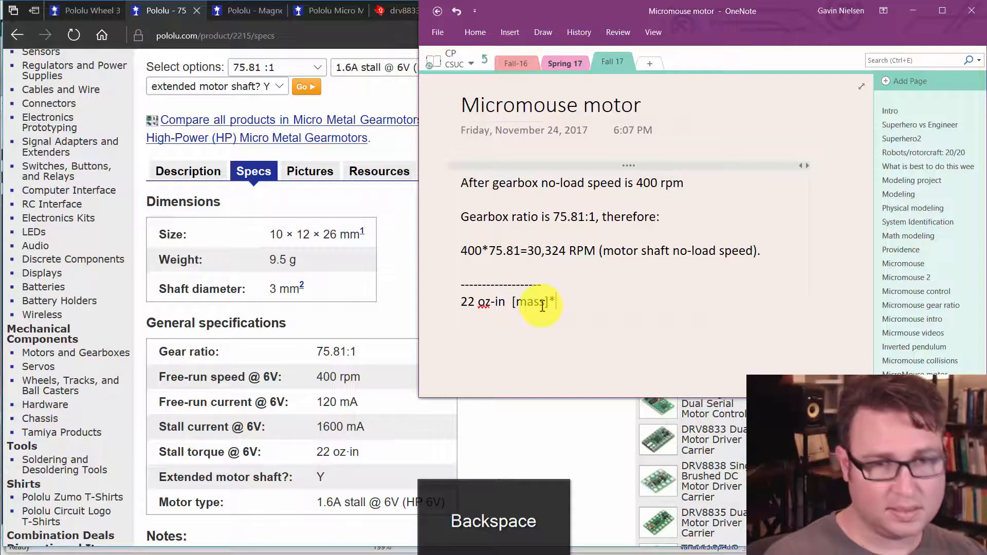
{"action": "type", "text": "ss]*[len"}
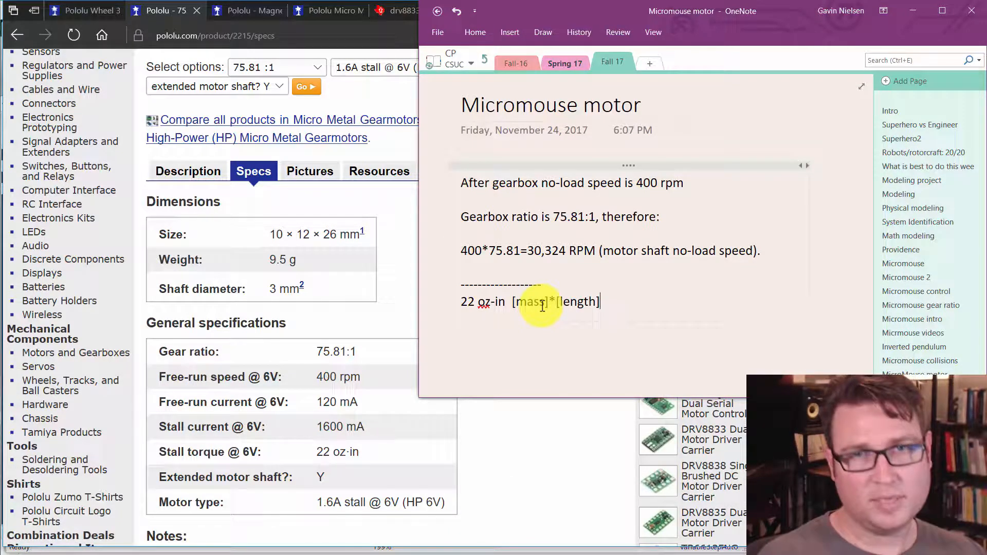
{"action": "type", "text": "gth]"}
{"action": "key", "text": "Return"}
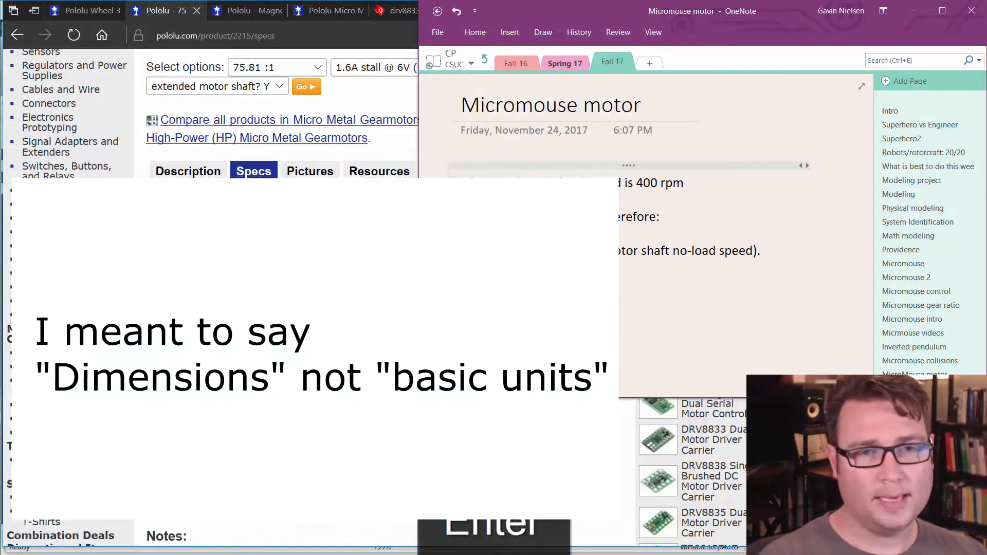
Add the line "[force]*[length]" below the 22 oz-in line in the motor notes
{"action": "type", "text": "[fo"}
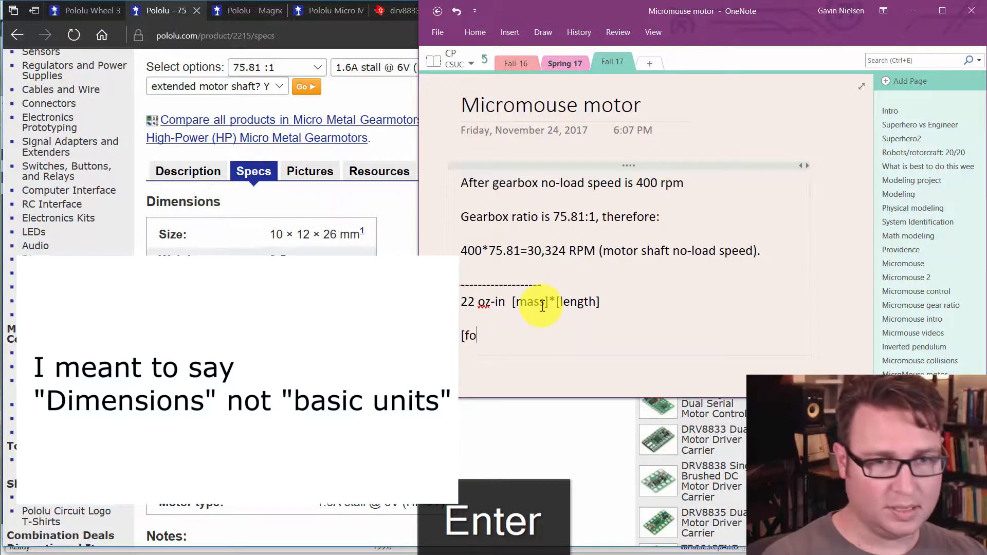
{"action": "type", "text": "rce]"}
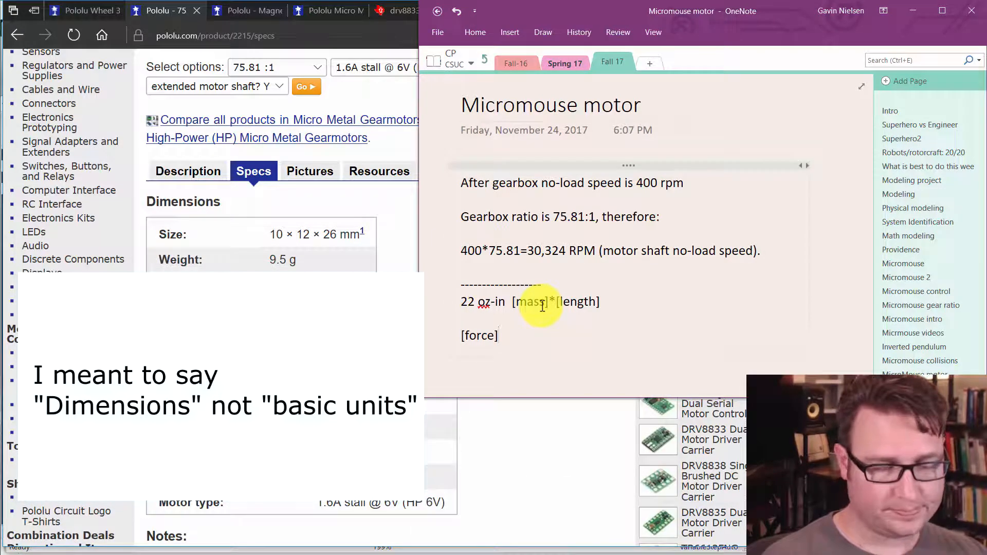
{"action": "type", "text": "*[length]"}
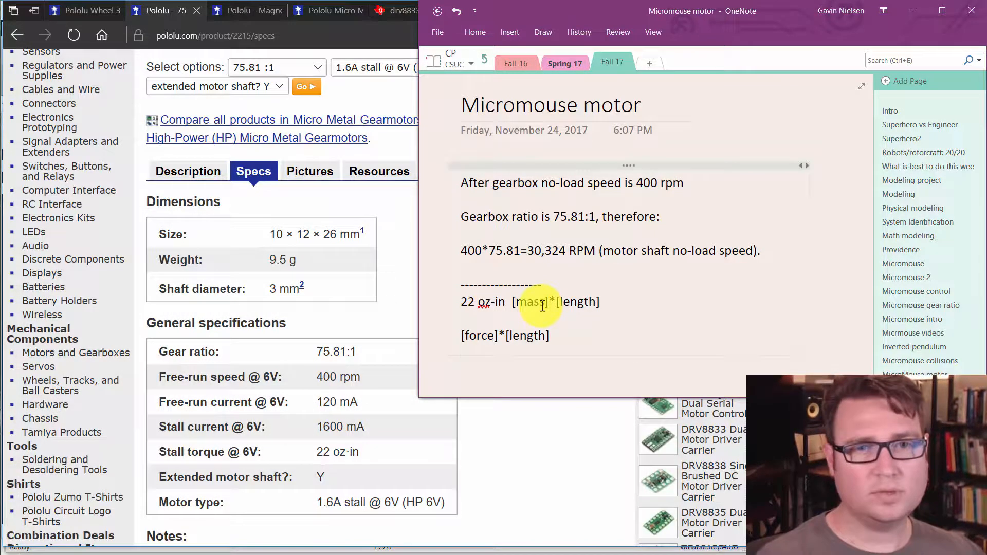
{"action": "key", "text": "Return"}
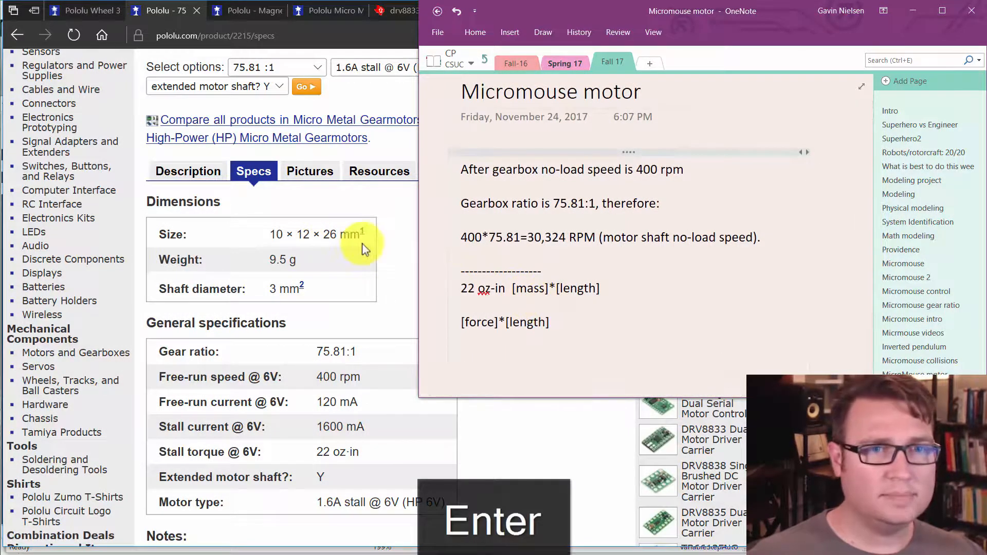
Switch to the Google page in the browser and search for "convert oz to lbm" to look up the ounce-to-pound conversion
{"action": "left_click", "coordinate": [399, 228]}
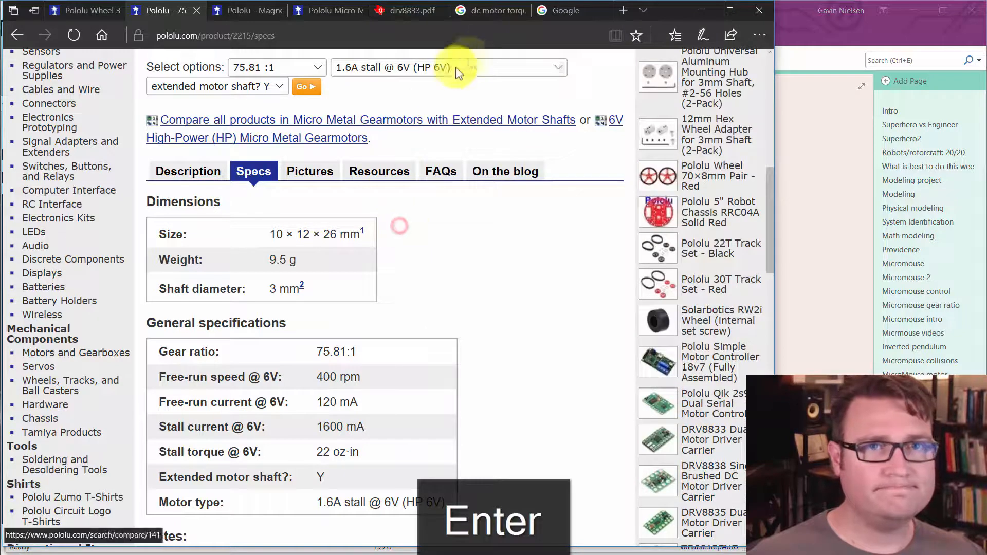
{"action": "left_click", "coordinate": [560, 10]}
{"action": "type", "text": "conv"}
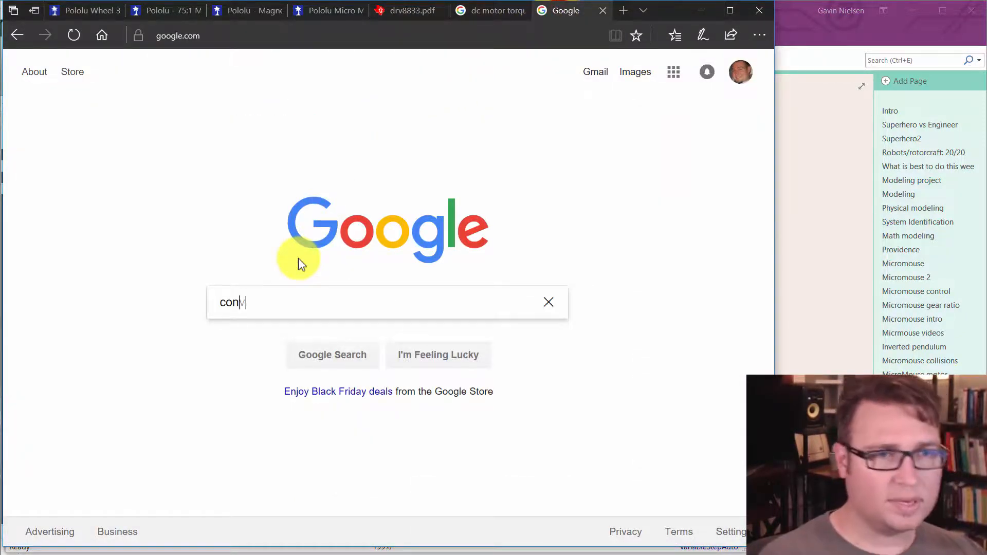
{"action": "type", "text": "ert"}
{"action": "key", "text": "BackSpace"}
{"action": "key", "text": "BackSpace"}
{"action": "key", "text": "BackSpace"}
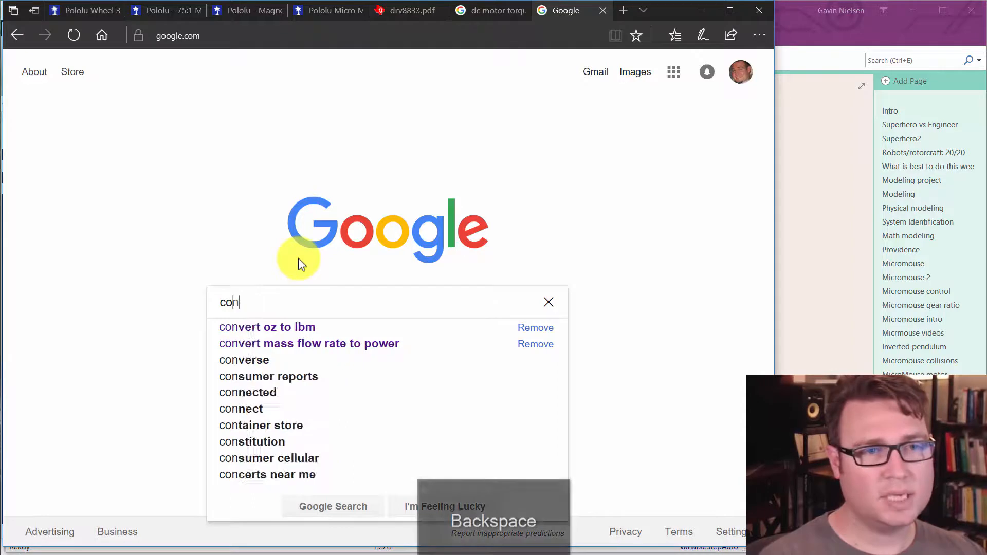
{"action": "key", "text": "BackSpace"}
{"action": "key", "text": "BackSpace"}
{"action": "key", "text": "BackSpace"}
{"action": "key", "text": "BackSpace"}
{"action": "type", "text": "co"}
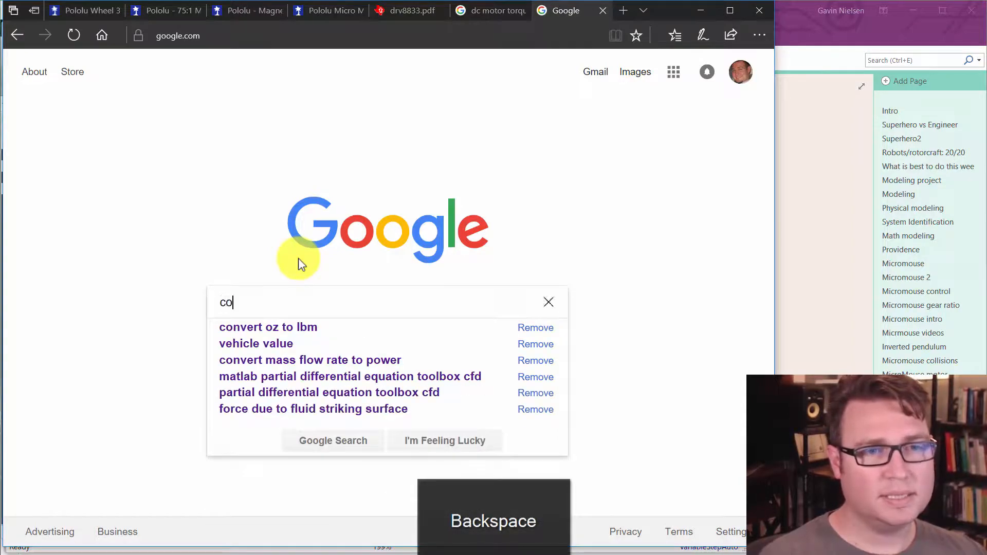
{"action": "type", "text": "nvert"}
{"action": "key", "text": "Down"}
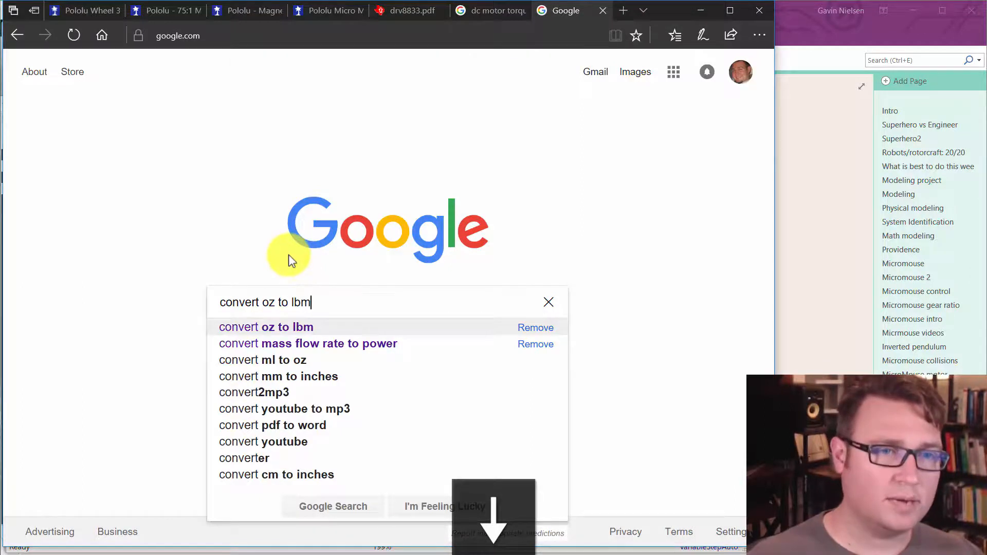
{"action": "left_click", "coordinate": [267, 307]}
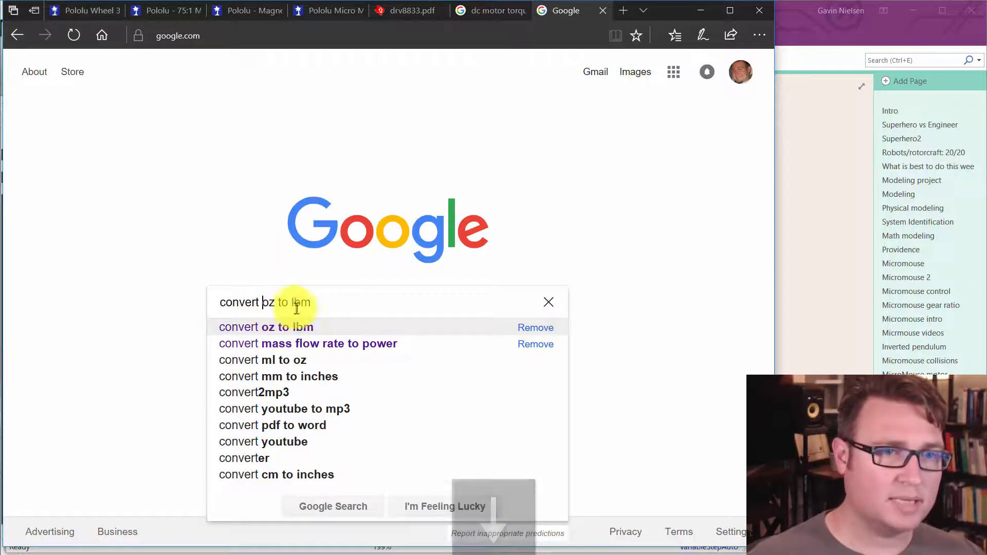
{"action": "left_click", "coordinate": [317, 331]}
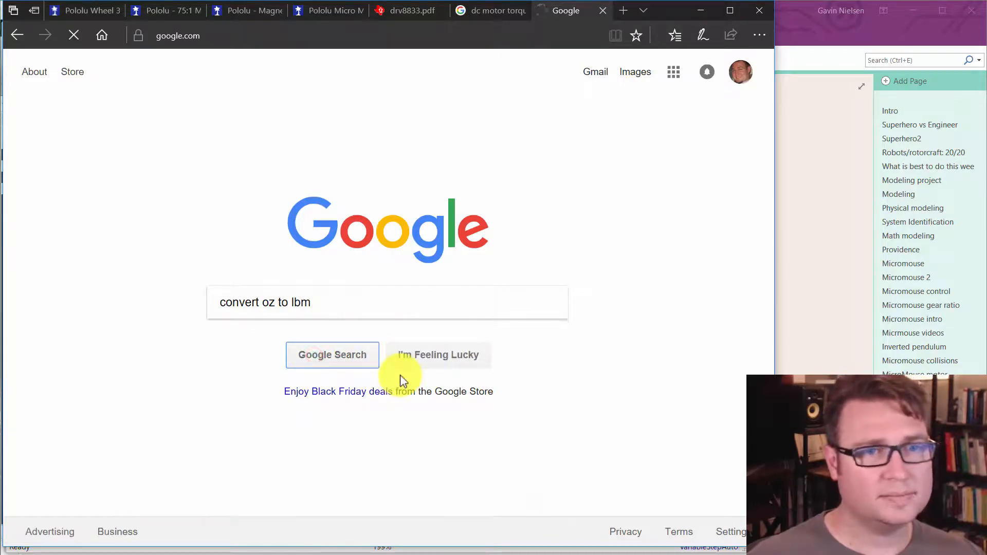
{"action": "left_click", "coordinate": [221, 249]}
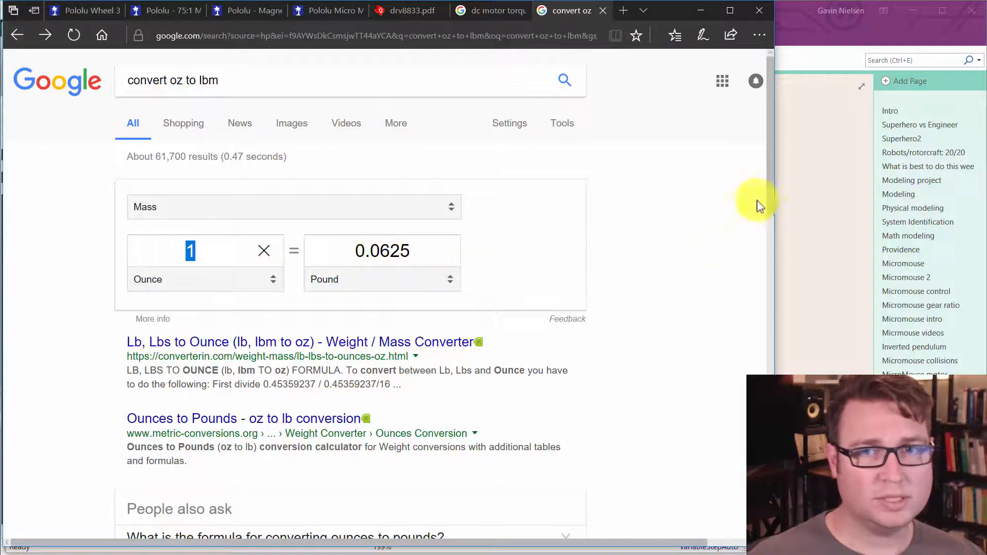
Return to the OneNote page and add the line "1 oz = 0.0625 lbm"
{"action": "left_click", "coordinate": [807, 20]}
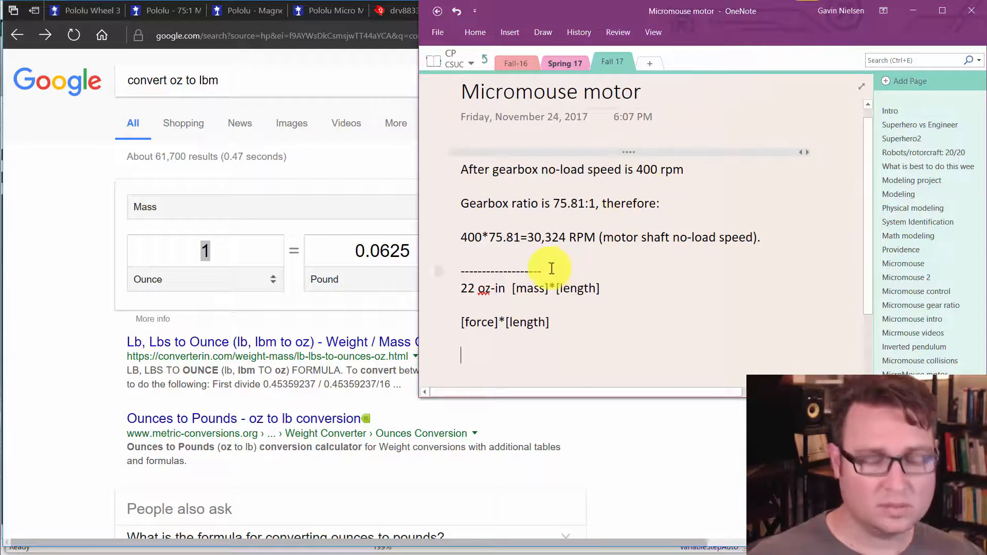
{"action": "type", "text": "1 oz ="}
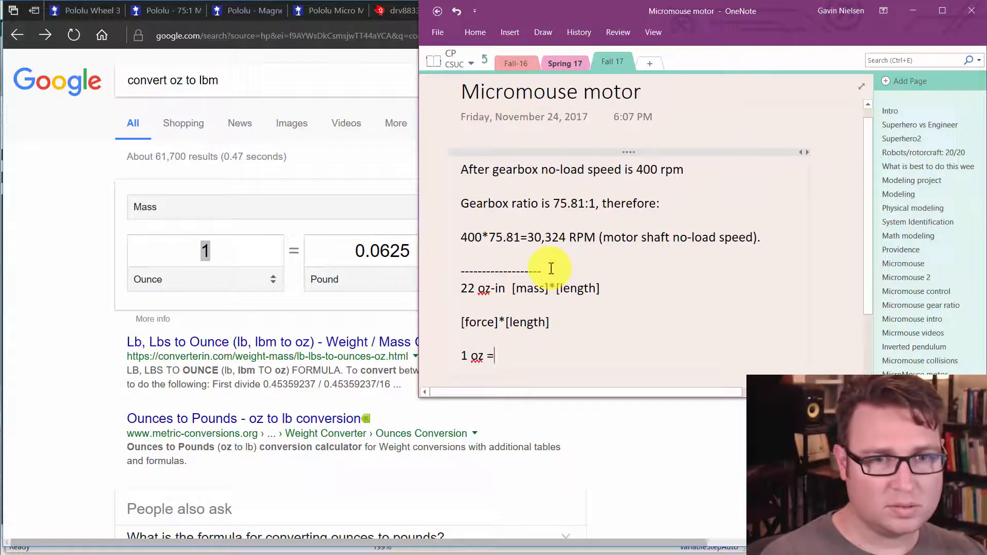
{"action": "type", "text": " 0.0625 lbm"}
{"action": "key", "text": "Return"}
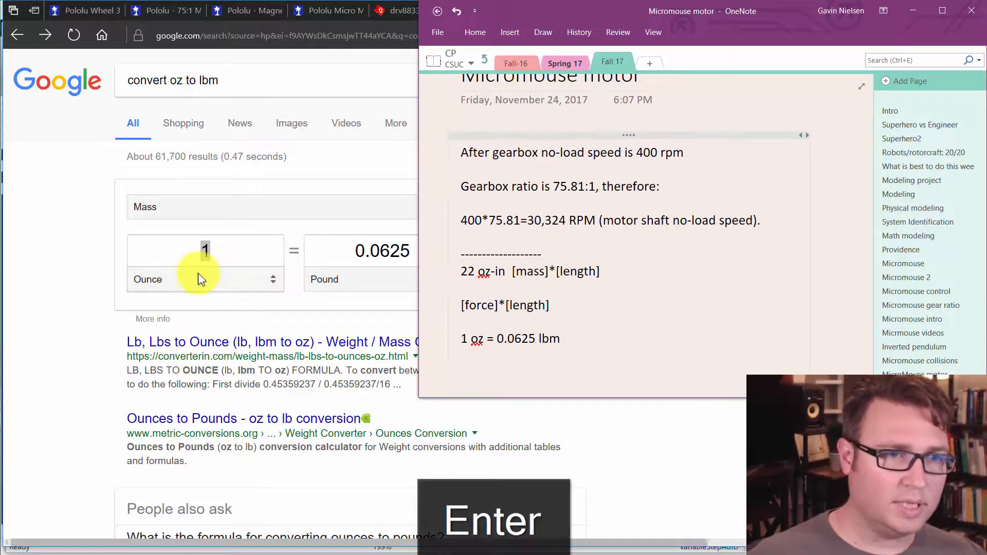
Check the reverse conversion of 1 pound to ounces in Google's unit converter and return to the OneNote page
{"action": "left_click", "coordinate": [198, 273]}
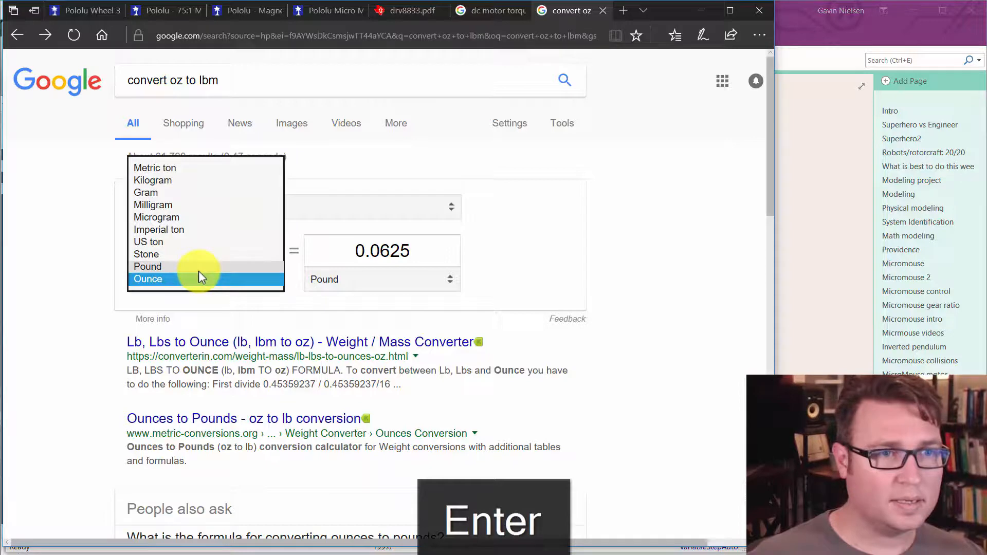
{"action": "left_click", "coordinate": [199, 268]}
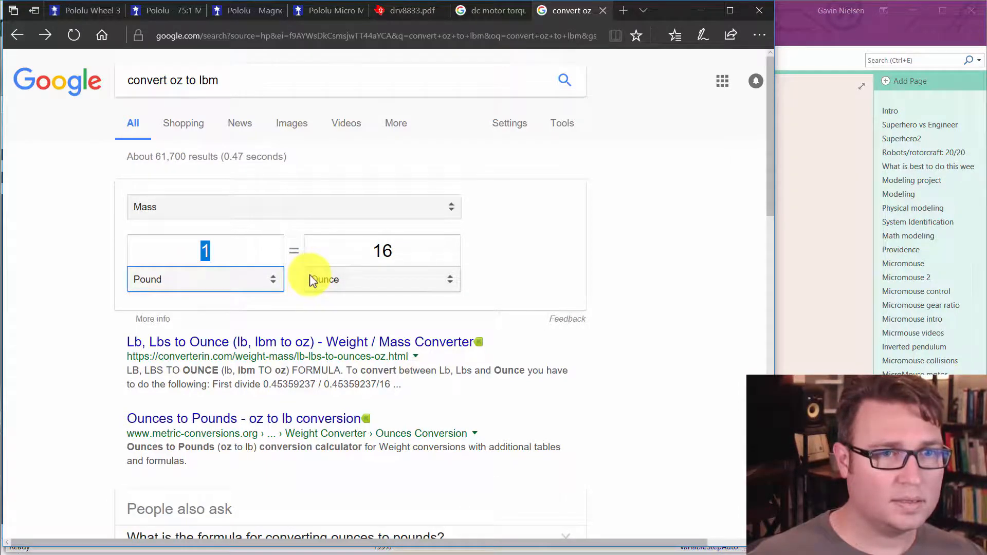
{"action": "left_click", "coordinate": [835, 266]}
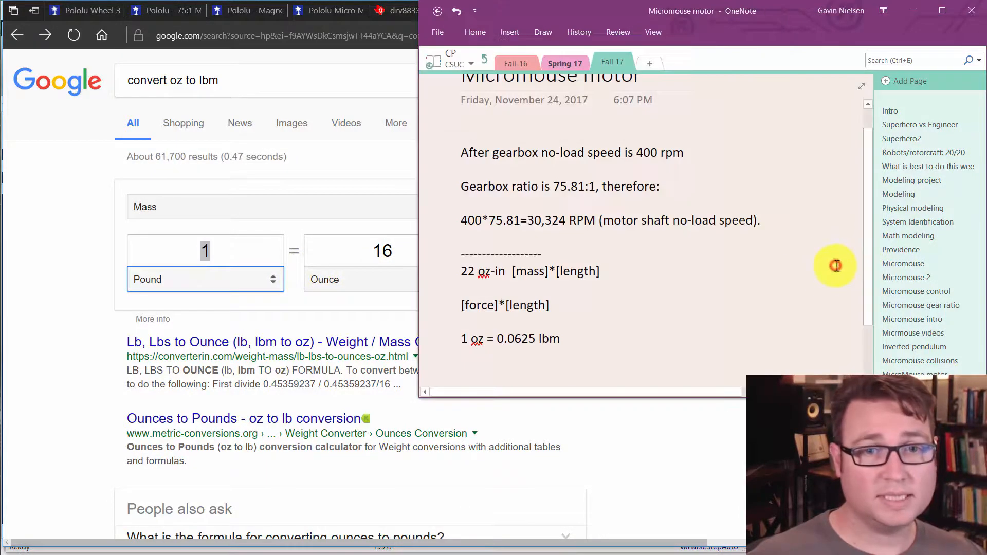
Below the ounce conversion, add the stall torque calculation "22*0.0625=1.375 lbf*in"
{"action": "left_click", "coordinate": [578, 337]}
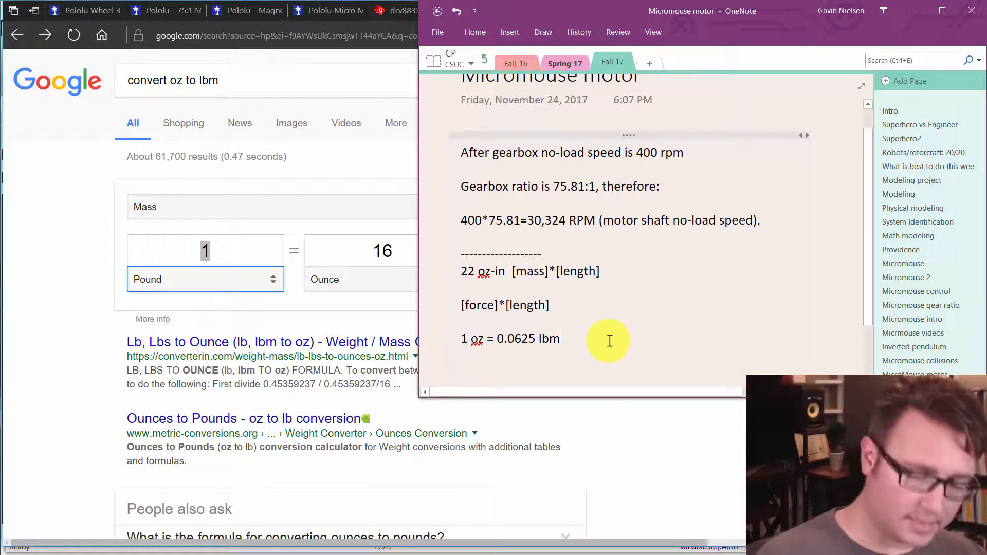
{"action": "key", "text": "Return"}
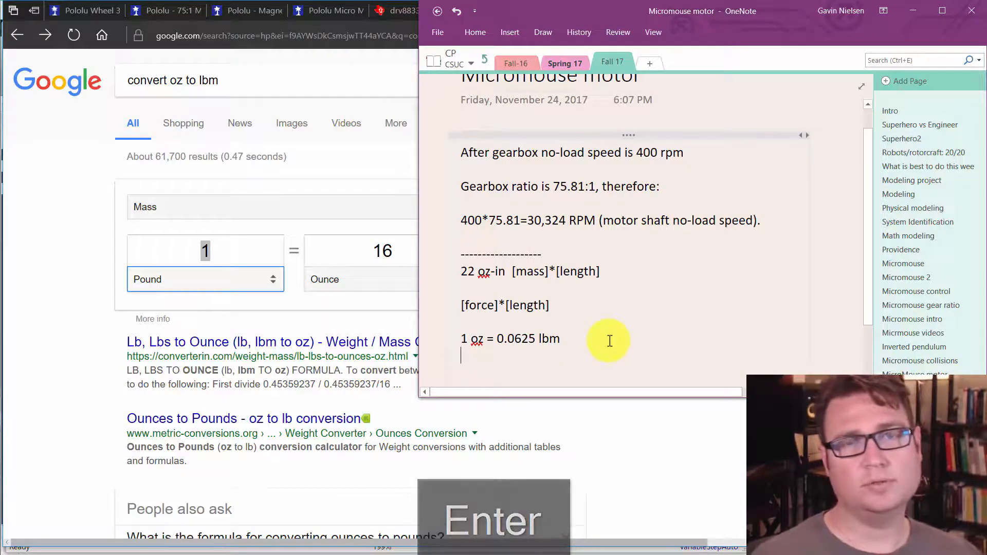
{"action": "key", "text": "Return"}
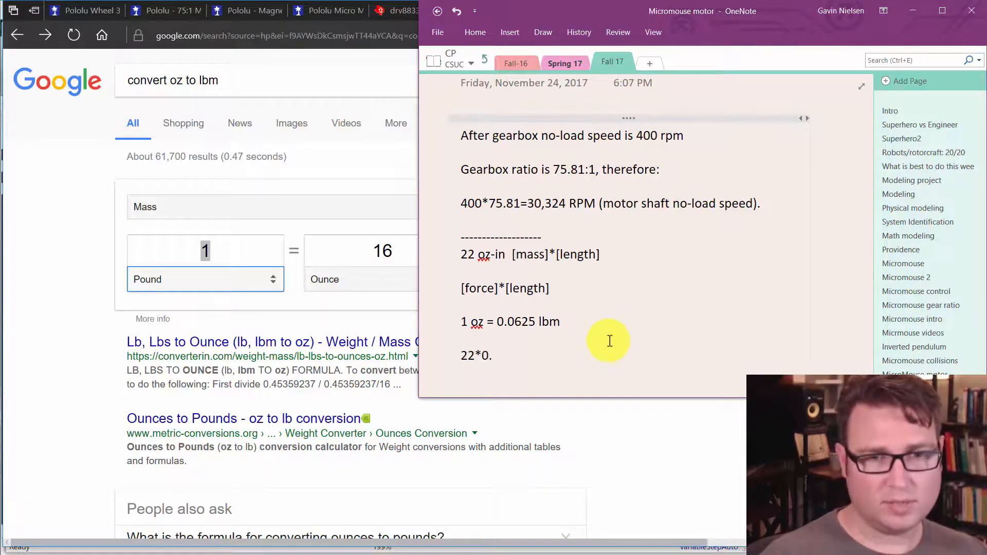
{"action": "type", "text": "=1.375 lbf*in"}
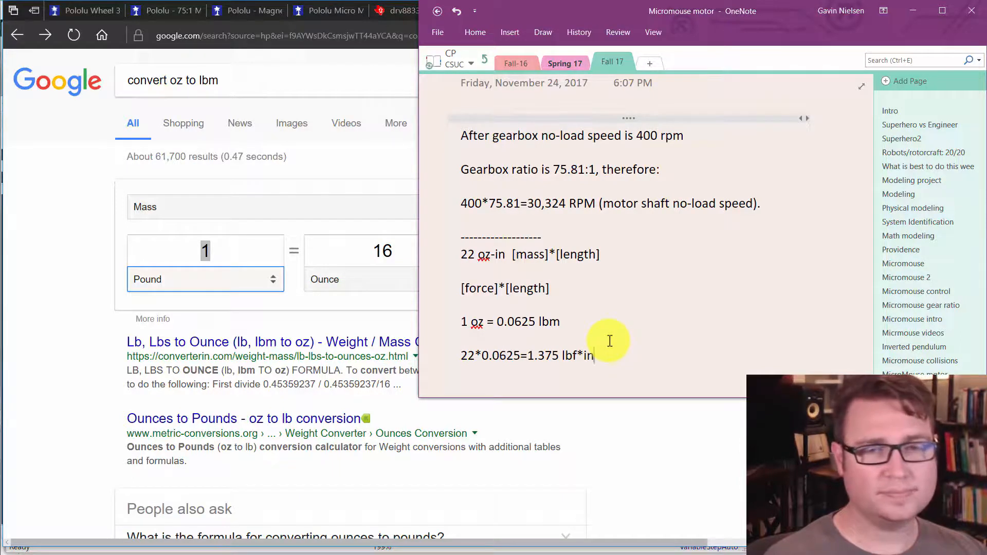
Append "... at the gearbox output" to the 1.375 lbf*in calculation
{"action": "type", "text": "... at"}
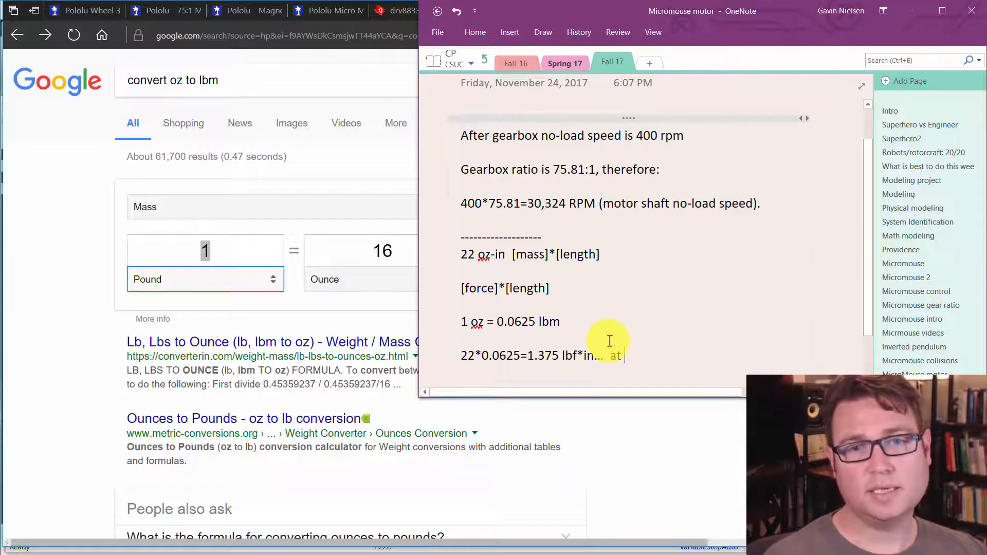
{"action": "type", "text": " f"}
{"action": "key", "text": "BackSpace"}
{"action": "type", "text": "gea"}
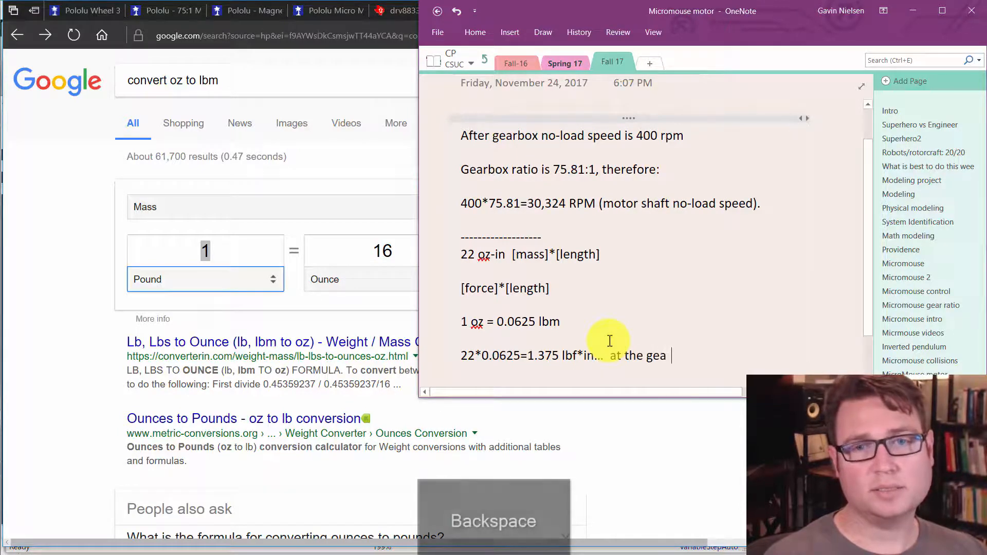
{"action": "type", "text": "rbox output"}
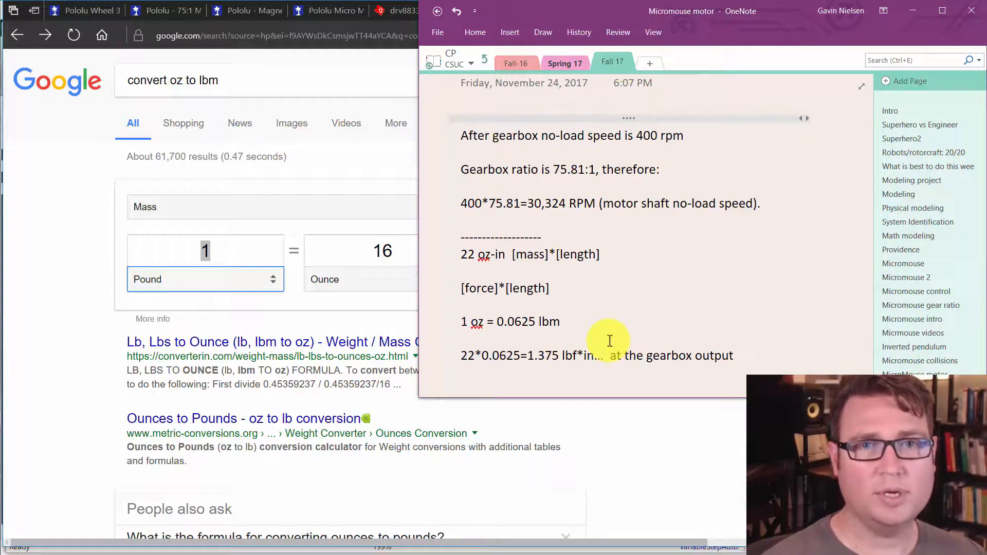
On a new line, add the motor shaft torque calculation "1.375/75.81=0.0181 lbf*in"
{"action": "left_click", "coordinate": [564, 174]}
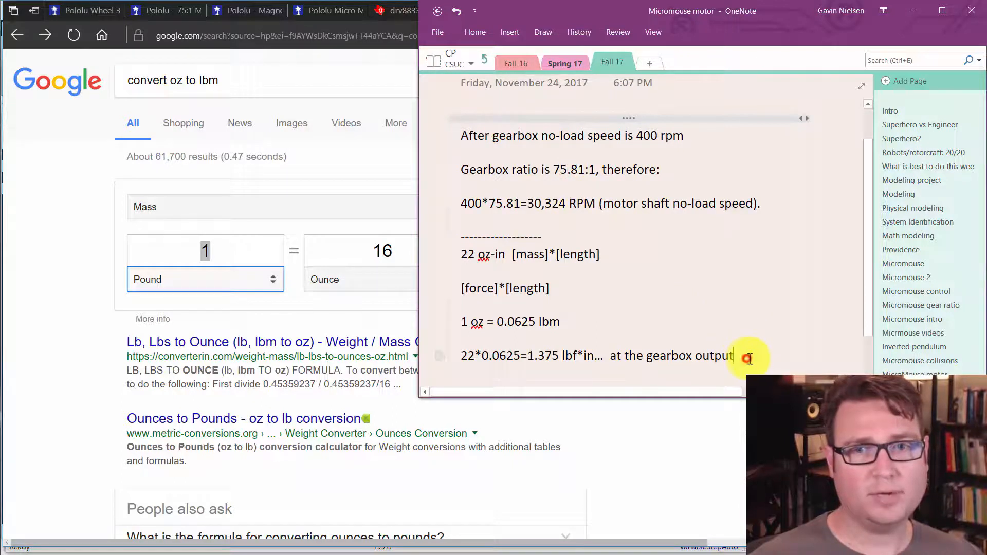
{"action": "key", "text": "Return"}
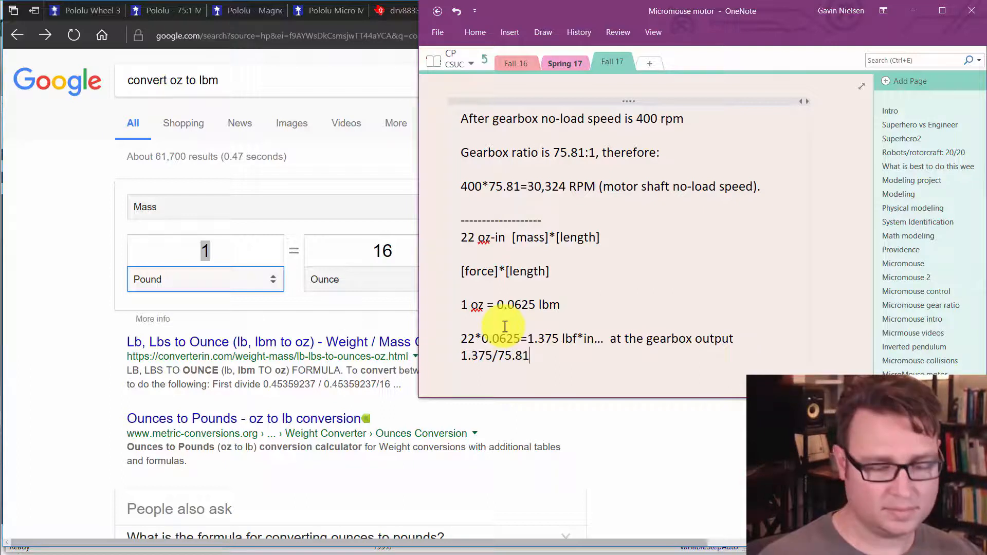
{"action": "type", "text": "=0.0181 lbf*in"}
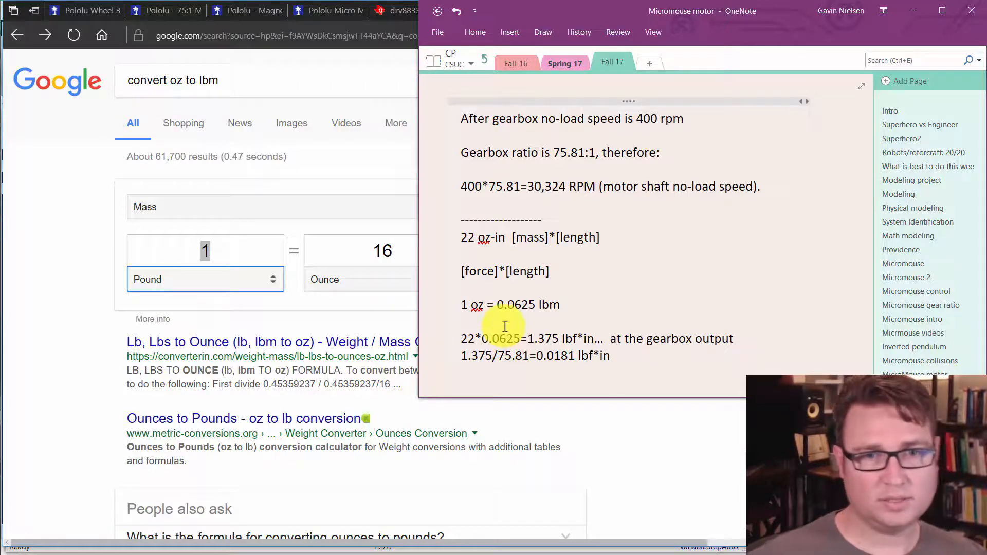
Copy 0.0181 from the notes, switch to Simulink and paste it as the DC Motor block's stall torque
{"action": "left_click_drag", "start_coordinate": [575, 356], "coordinate": [538, 355]}
{"action": "key", "text": "ctrl+c"}
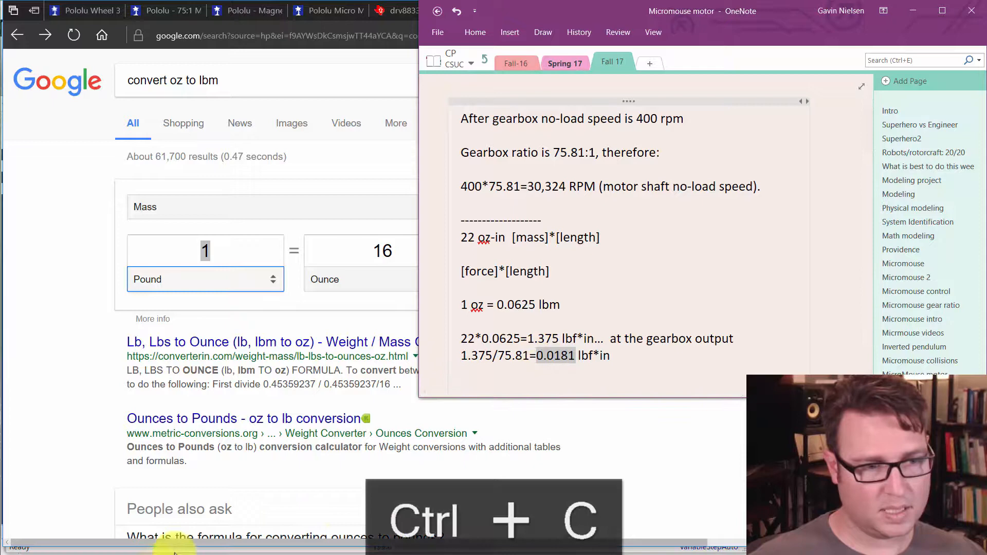
{"action": "key", "text": "alt+Tab"}
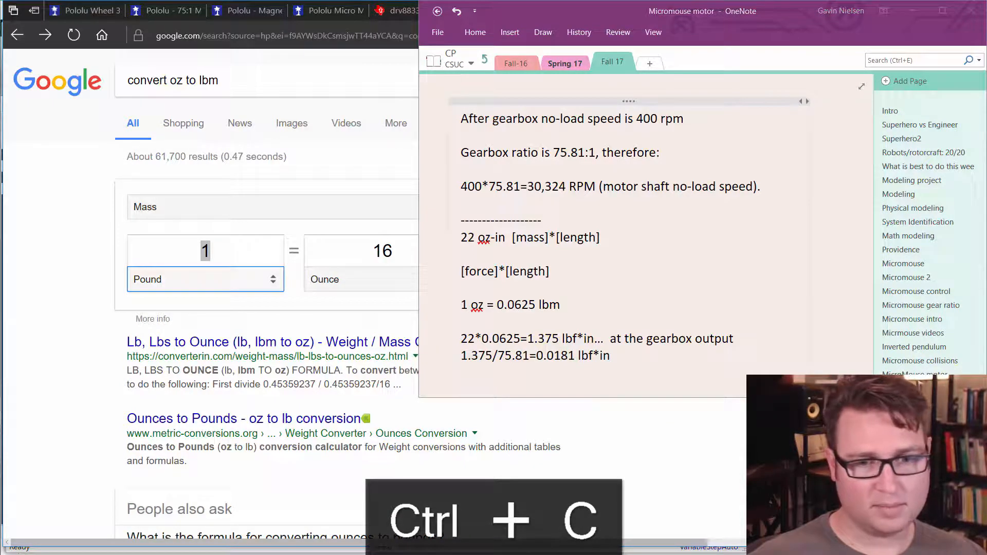
{"action": "left_click", "coordinate": [240, 285]}
{"action": "double_click", "coordinate": [241, 284]}
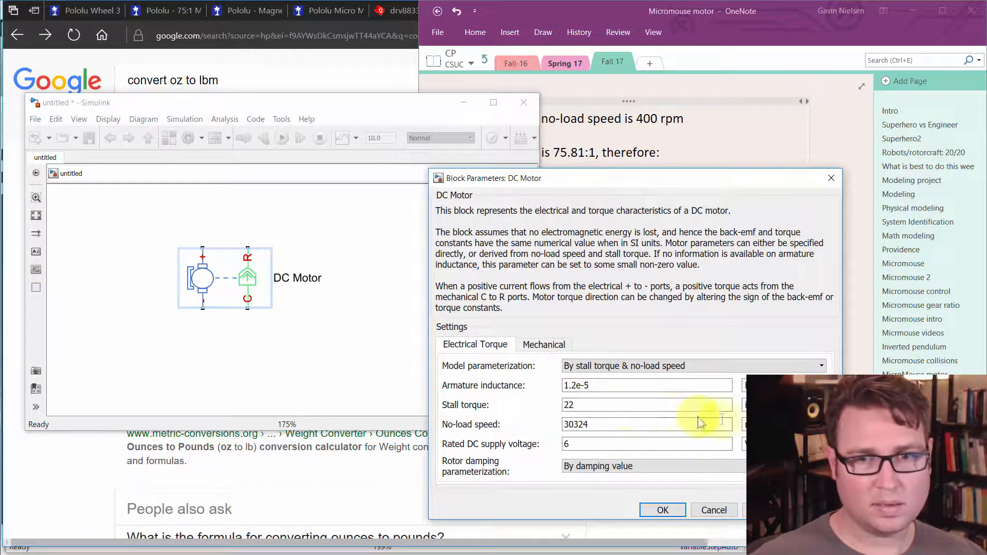
{"action": "double_click", "coordinate": [647, 402]}
{"action": "key", "text": "ctrl+v"}
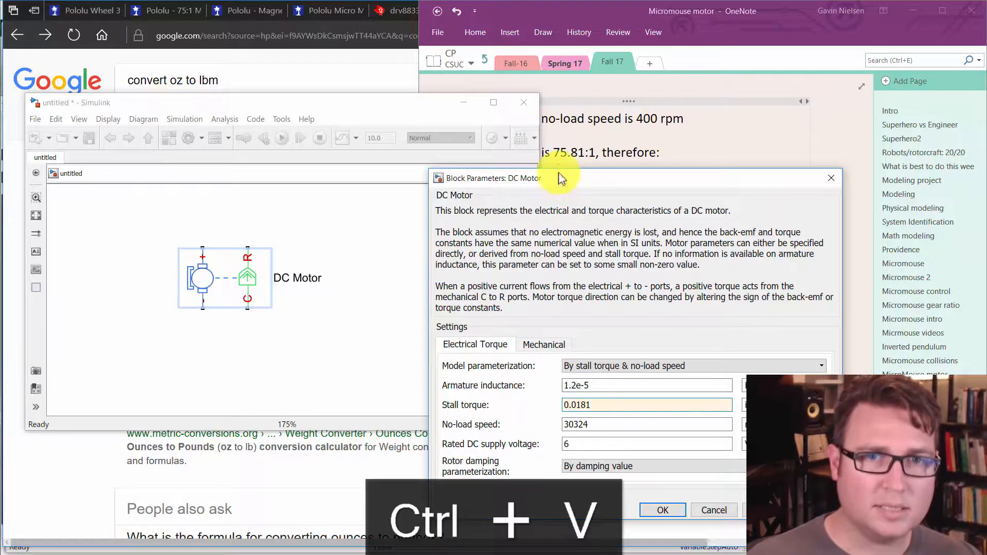
Review the DC Motor block's rotor inertia, rotor damping and initial rotor speed, and accept the block parameters
{"action": "left_click_drag", "start_coordinate": [557, 175], "coordinate": [245, 127]}
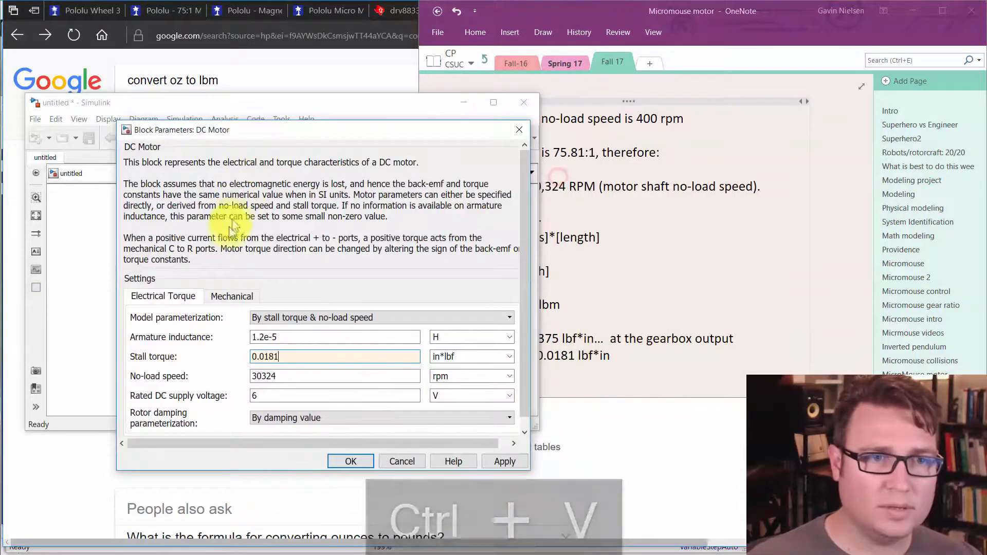
{"action": "left_click", "coordinate": [232, 296]}
{"action": "left_click", "coordinate": [264, 315]}
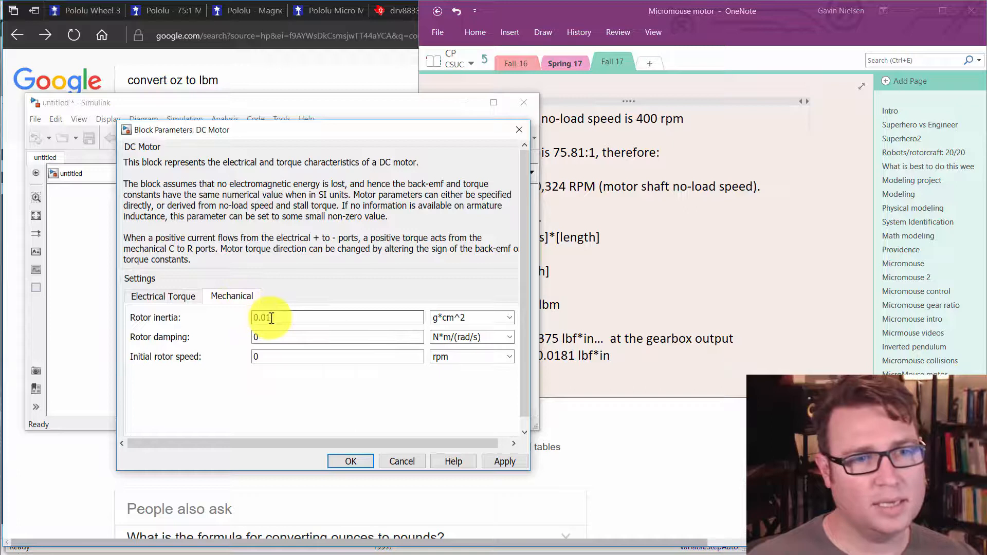
{"action": "double_click", "coordinate": [275, 335]}
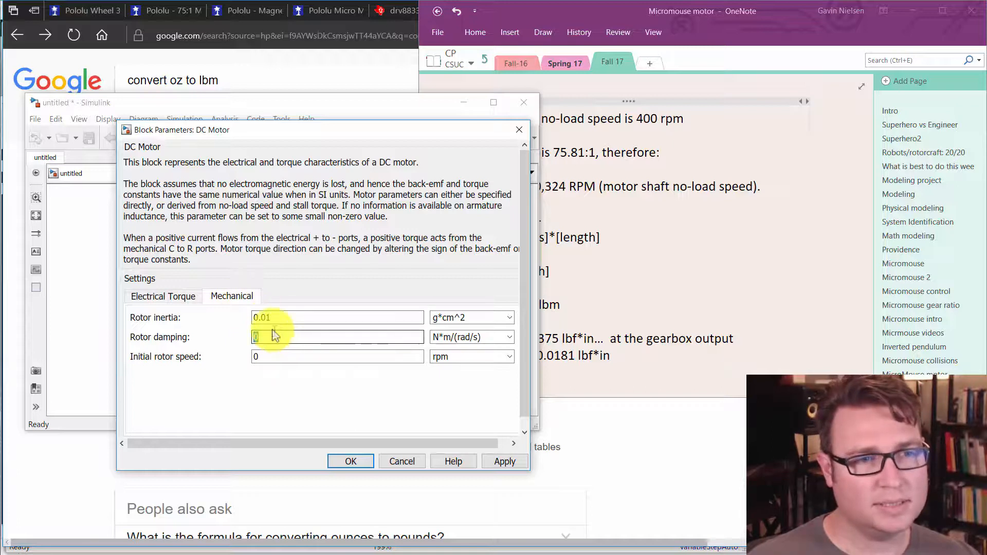
{"action": "double_click", "coordinate": [290, 319]}
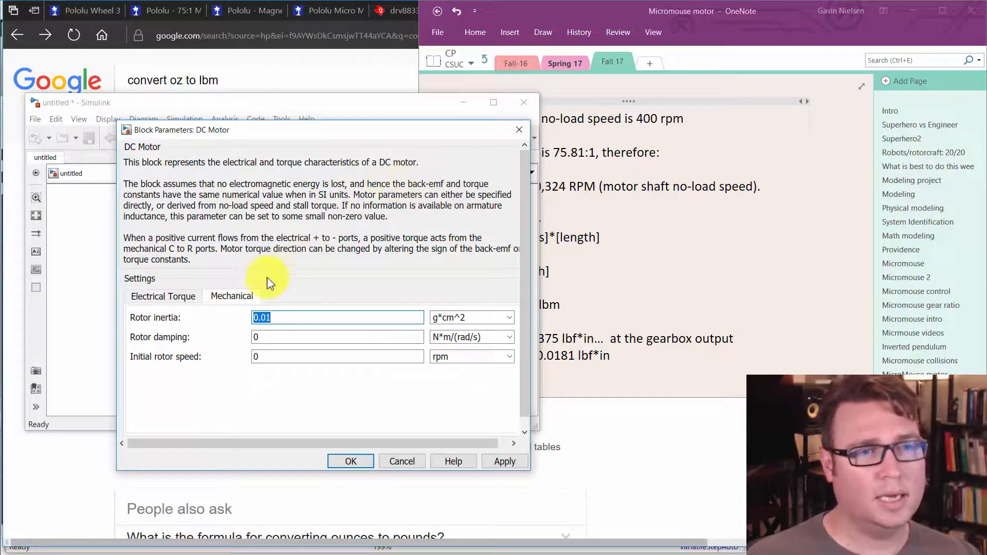
{"action": "left_click_drag", "start_coordinate": [282, 130], "coordinate": [236, 132]}
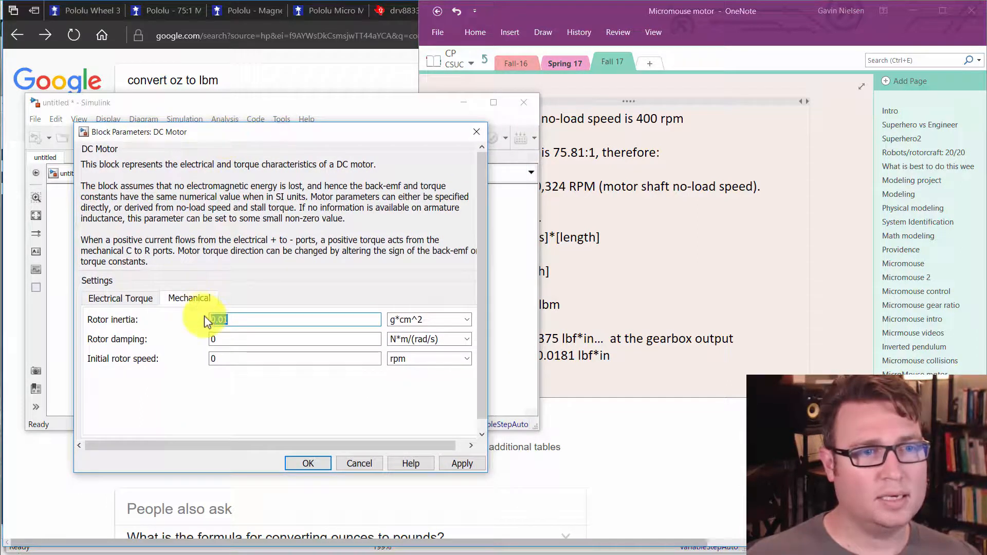
{"action": "double_click", "coordinate": [221, 339]}
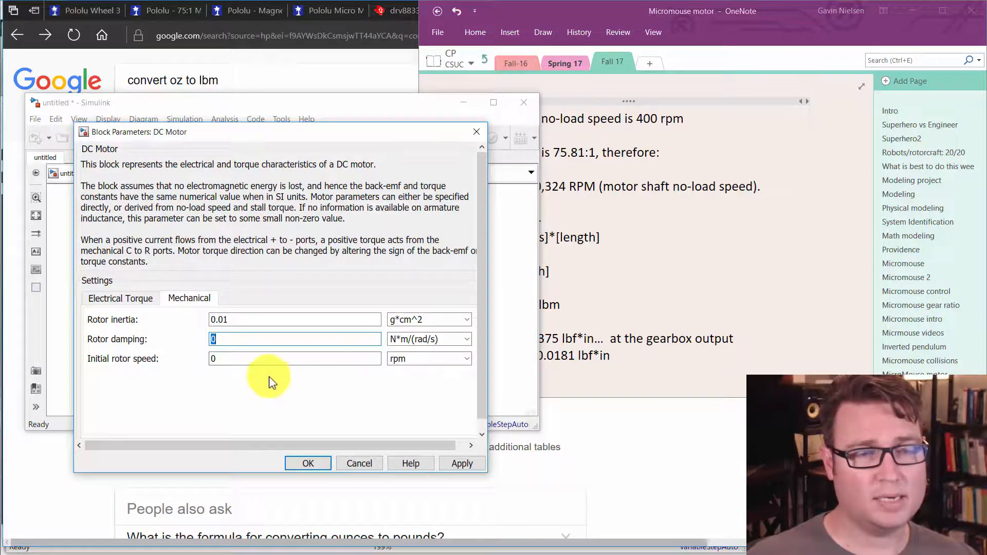
{"action": "double_click", "coordinate": [229, 359]}
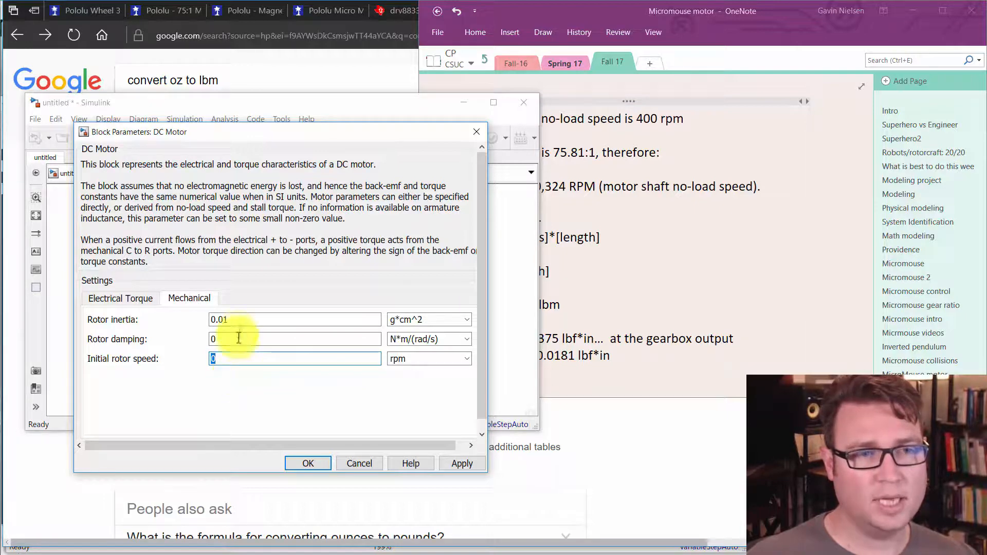
{"action": "left_click", "coordinate": [310, 463]}
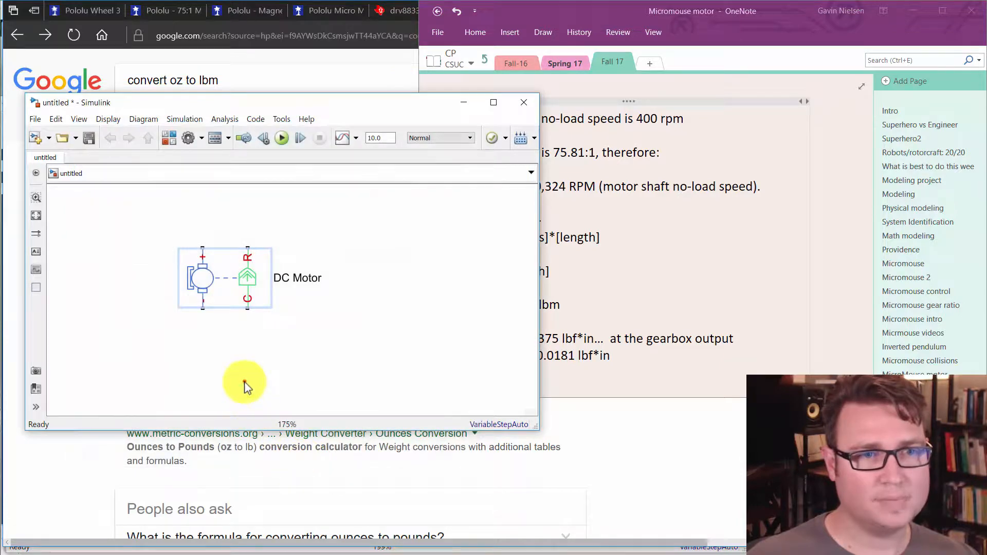
Move the DC Motor block slightly right and down toward the middle of the canvas
{"action": "left_click_drag", "start_coordinate": [219, 278], "coordinate": [265, 294]}
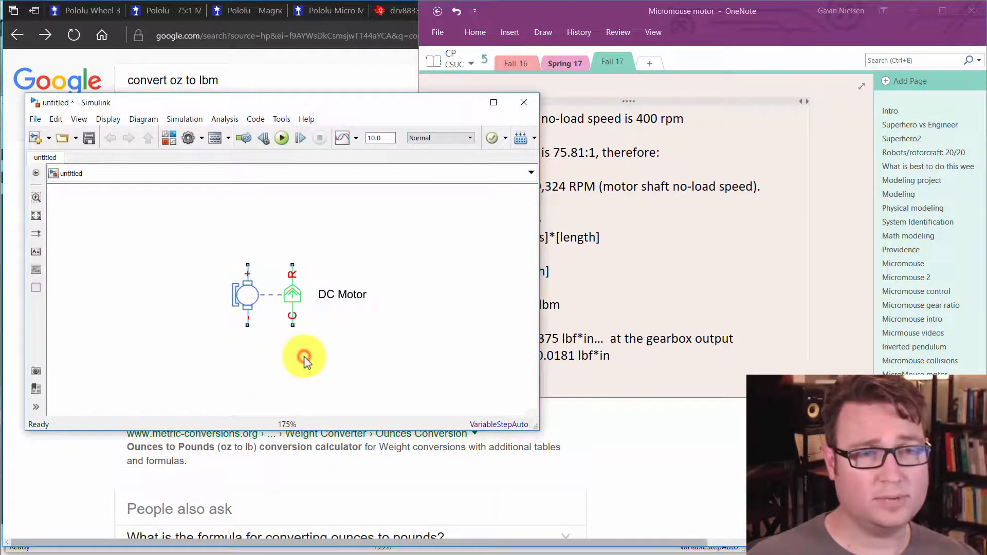
{"action": "left_click", "coordinate": [286, 296]}
{"action": "left_click", "coordinate": [279, 228]}
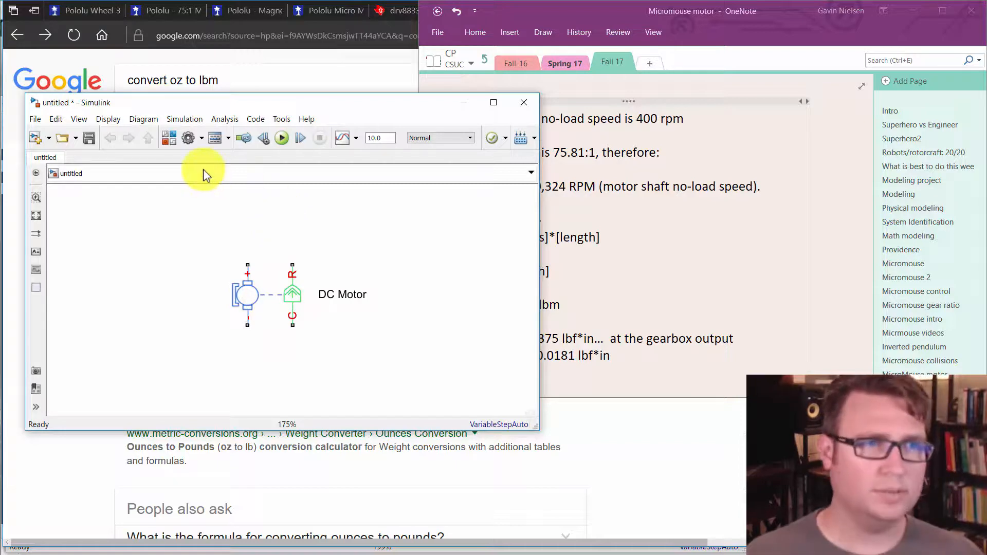
Save the model as motor2 in the "12 - motor subsystem" folder
{"action": "left_click", "coordinate": [88, 138]}
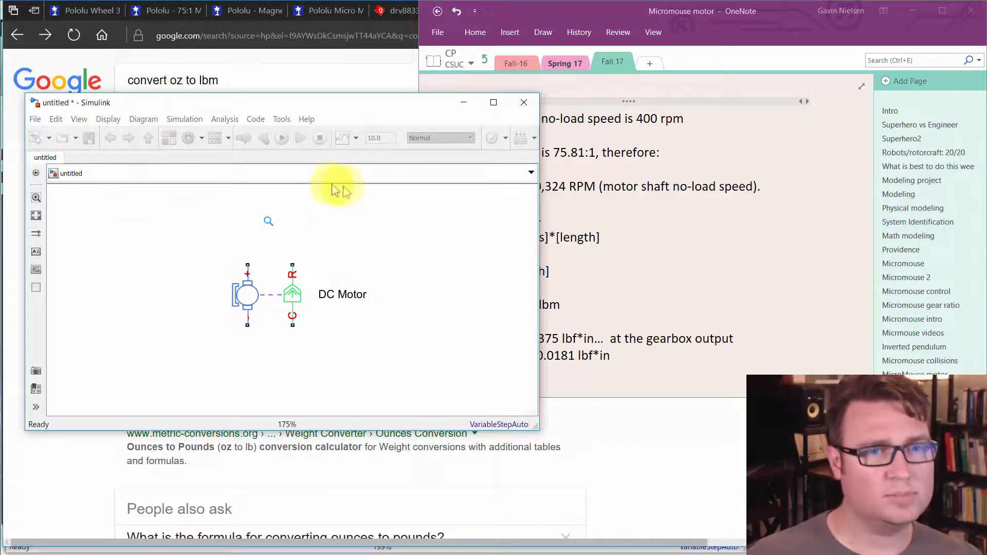
{"action": "type", "text": "motor2"}
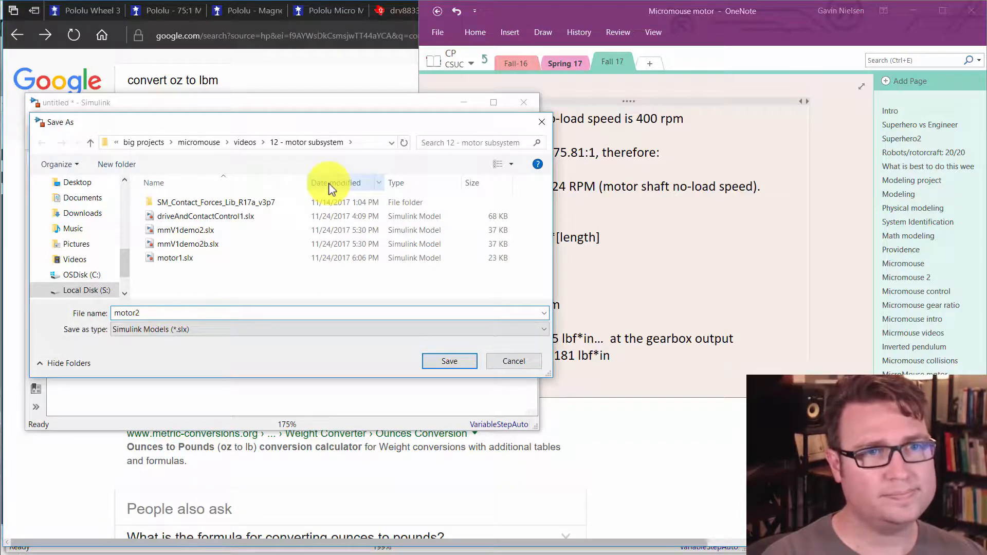
{"action": "key", "text": "Return"}
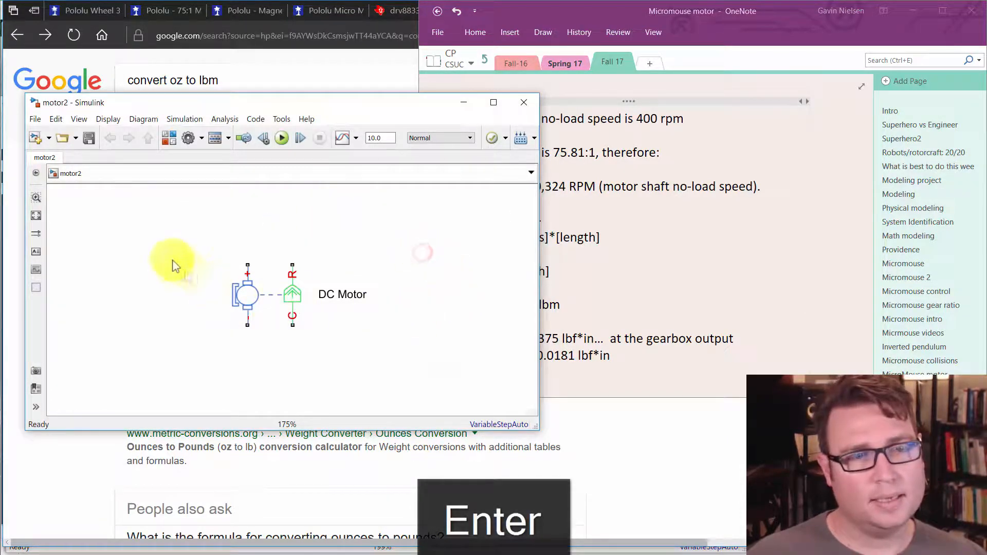
Group the DC Motor block into a subsystem and open that subsystem
{"action": "left_click_drag", "start_coordinate": [147, 221], "coordinate": [394, 359]}
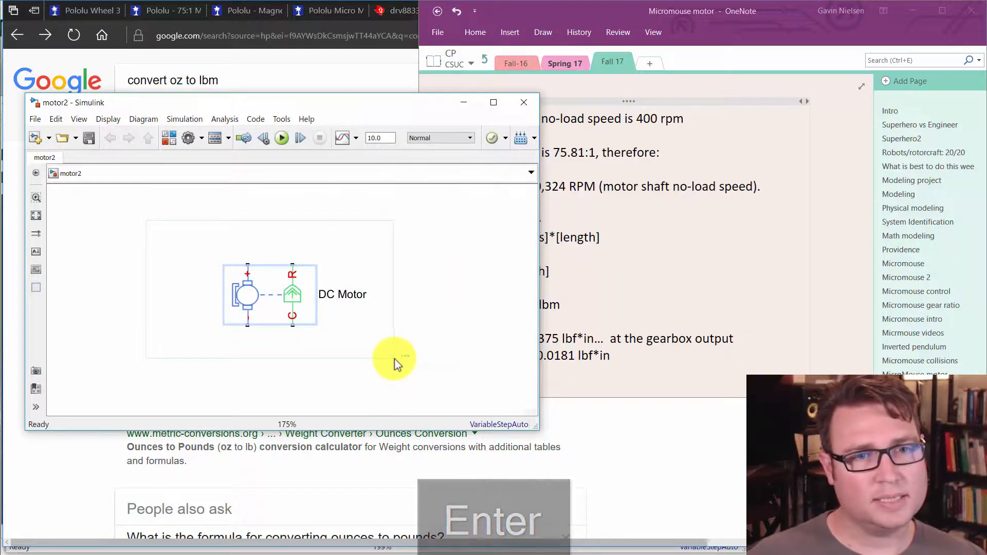
{"action": "left_click", "coordinate": [408, 344]}
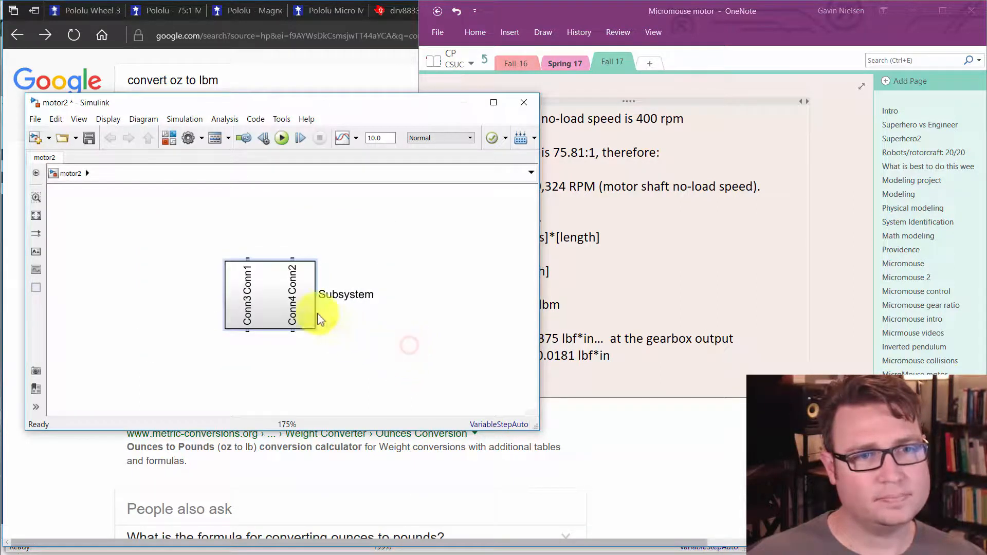
{"action": "double_click", "coordinate": [281, 299]}
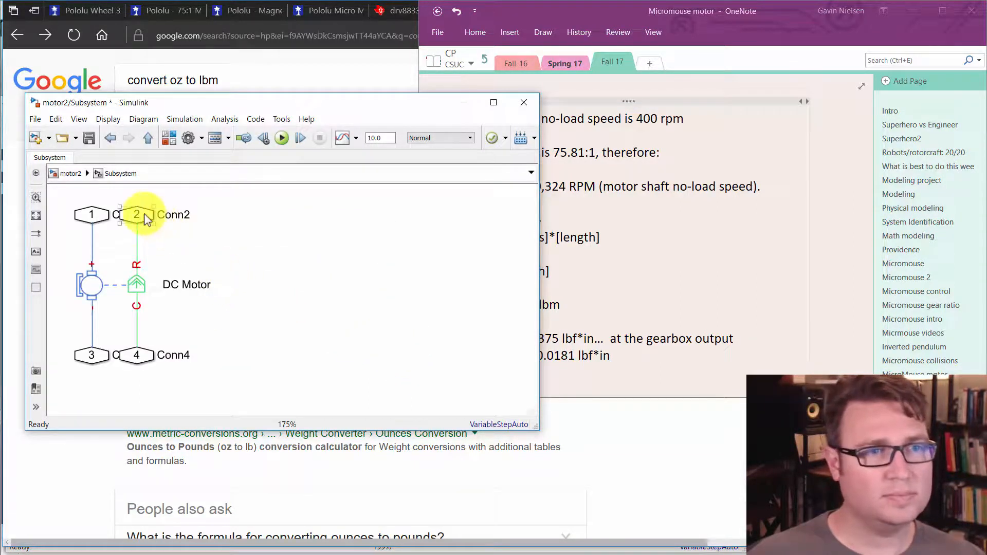
Separate the two upper ports, moving Conn2 right and Conn1 left of the motor, and rotate Conn1 and rename it M+
{"action": "left_click_drag", "start_coordinate": [141, 214], "coordinate": [209, 225]}
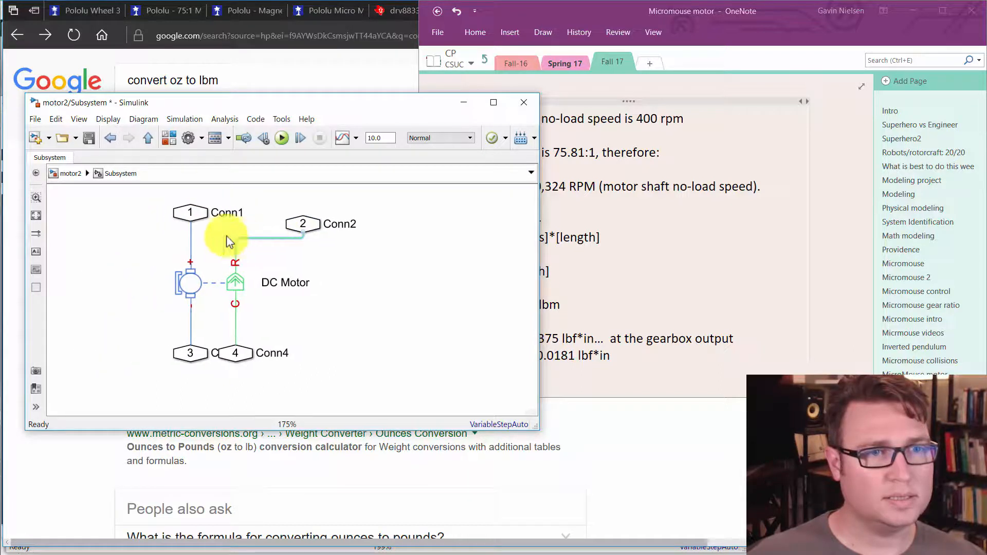
{"action": "left_click_drag", "start_coordinate": [204, 214], "coordinate": [145, 222]}
{"action": "key", "text": "ctrl+r"}
{"action": "double_click", "coordinate": [125, 200]}
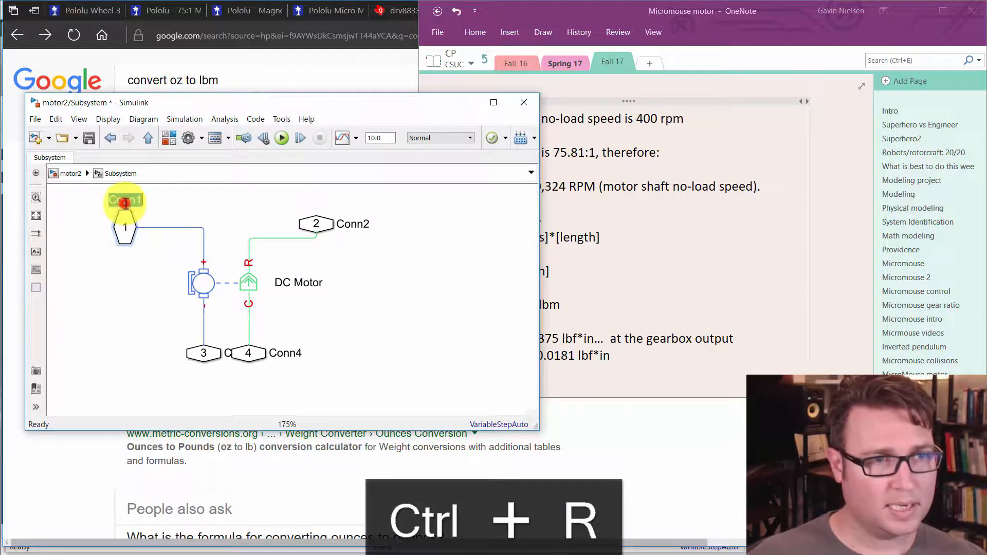
{"action": "type", "text": "M"}
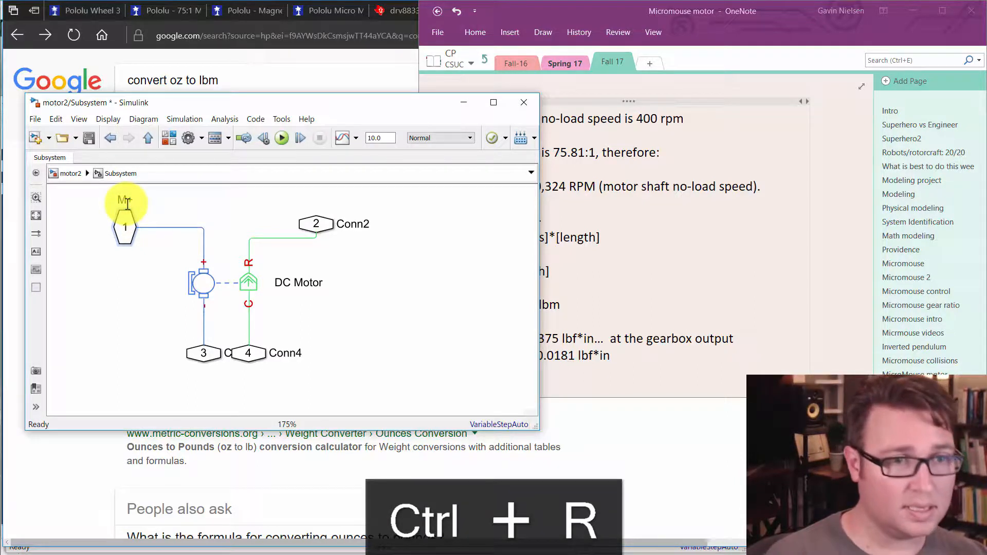
{"action": "type", "text": "+"}
{"action": "left_click", "coordinate": [146, 335]}
Rotate the Conn3 port, place it directly below M+ and rename it M-
{"action": "left_click", "coordinate": [198, 354]}
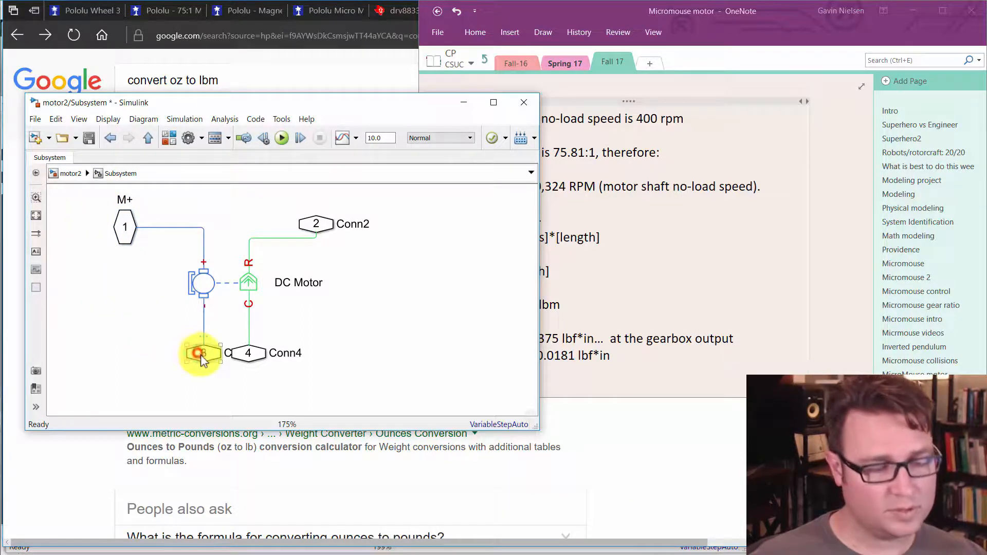
{"action": "key", "text": "ctrl+r"}
{"action": "left_click_drag", "start_coordinate": [200, 354], "coordinate": [123, 357]}
{"action": "double_click", "coordinate": [131, 382]}
{"action": "type", "text": "M"}
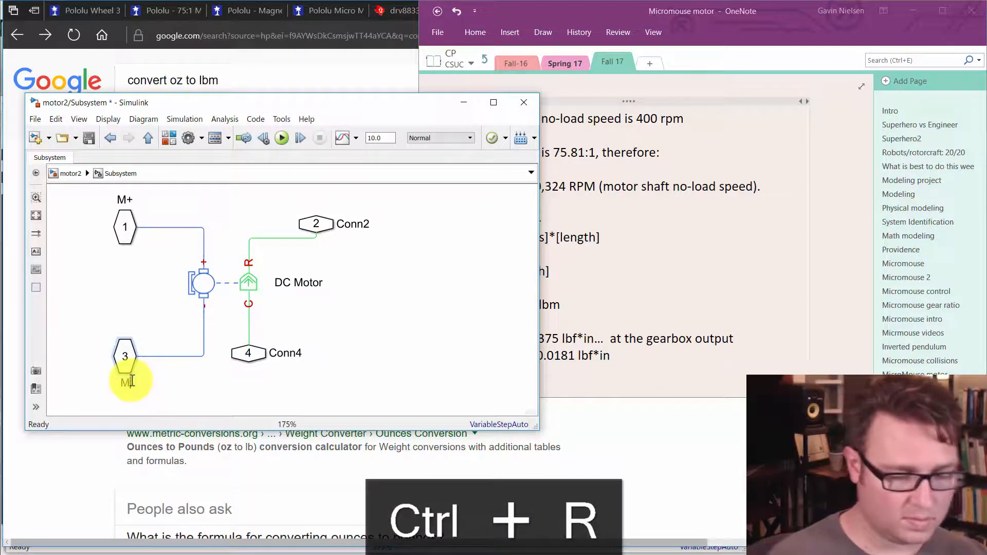
{"action": "type", "text": "-"}
Rotate the Conn4 port, move it to the right of the motor level with M-, and rename it C
{"action": "left_click", "coordinate": [259, 359]}
{"action": "key", "text": "ctrl+r"}
{"action": "left_click_drag", "start_coordinate": [257, 357], "coordinate": [335, 370]}
{"action": "double_click", "coordinate": [322, 329]}
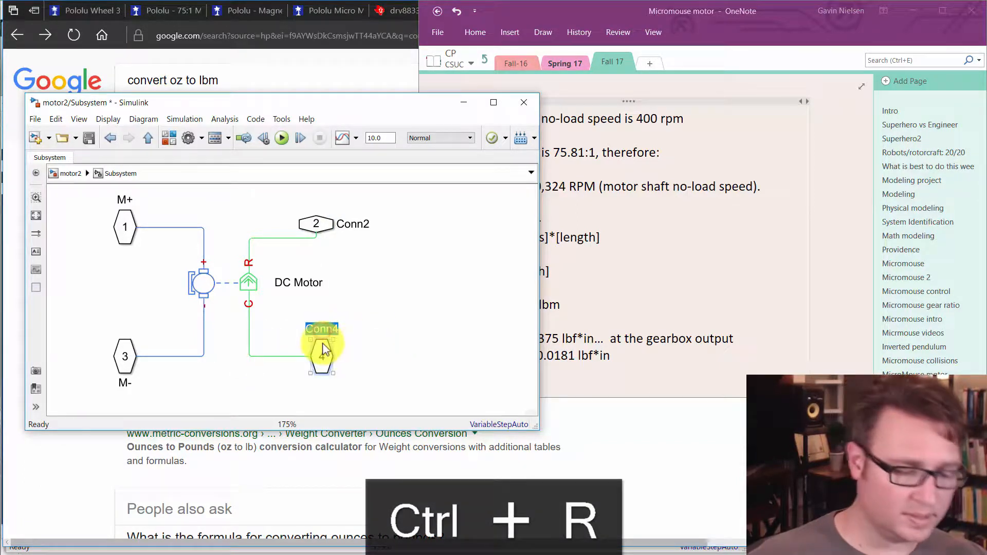
{"action": "type", "text": "C"}
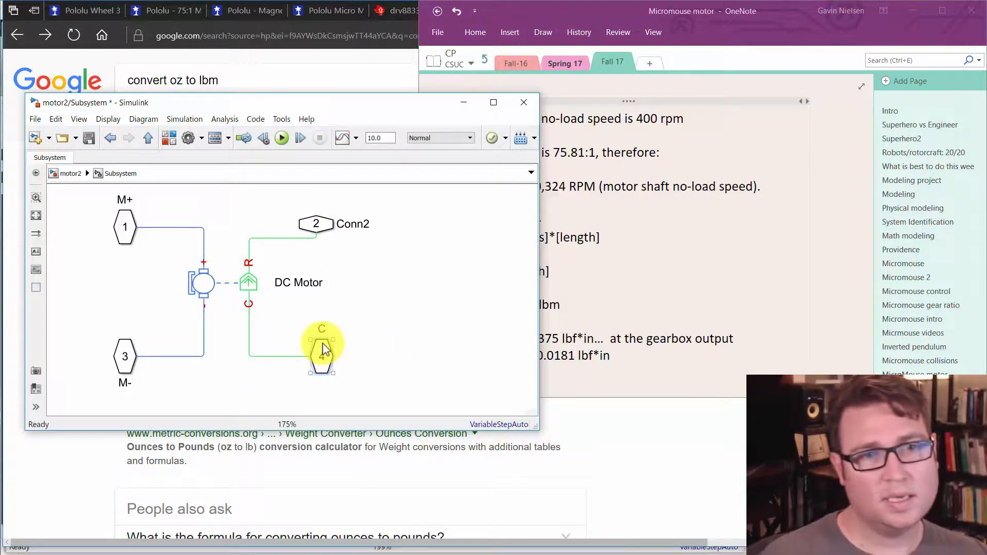
{"action": "left_click", "coordinate": [419, 282]}
Rotate Conn2, align it above port C and rename it R, and move the M- label above its port
{"action": "left_click", "coordinate": [321, 222]}
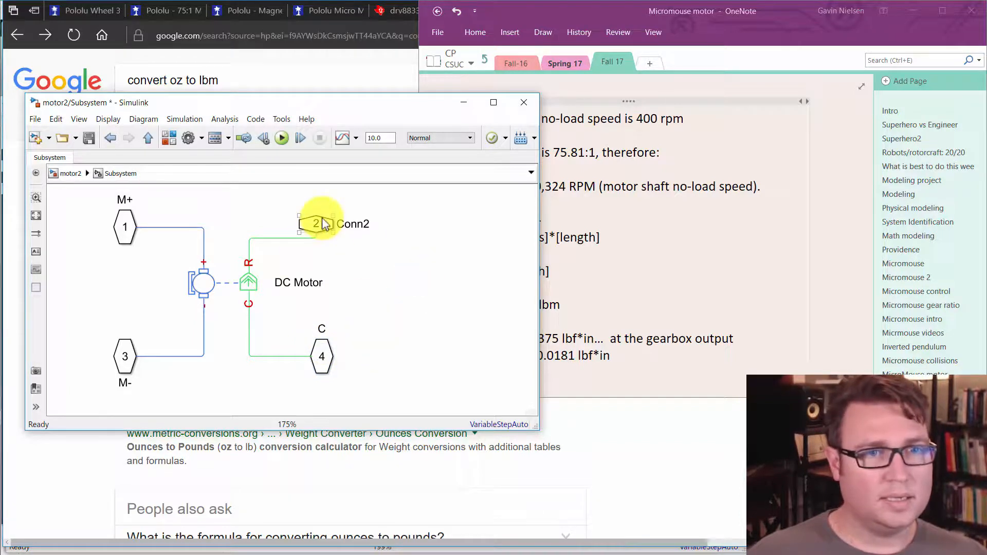
{"action": "key", "text": "ctrl+r"}
{"action": "left_click_drag", "start_coordinate": [319, 227], "coordinate": [324, 203]}
{"action": "left_click_drag", "start_coordinate": [123, 383], "coordinate": [152, 303]}
{"action": "double_click", "coordinate": [333, 200]}
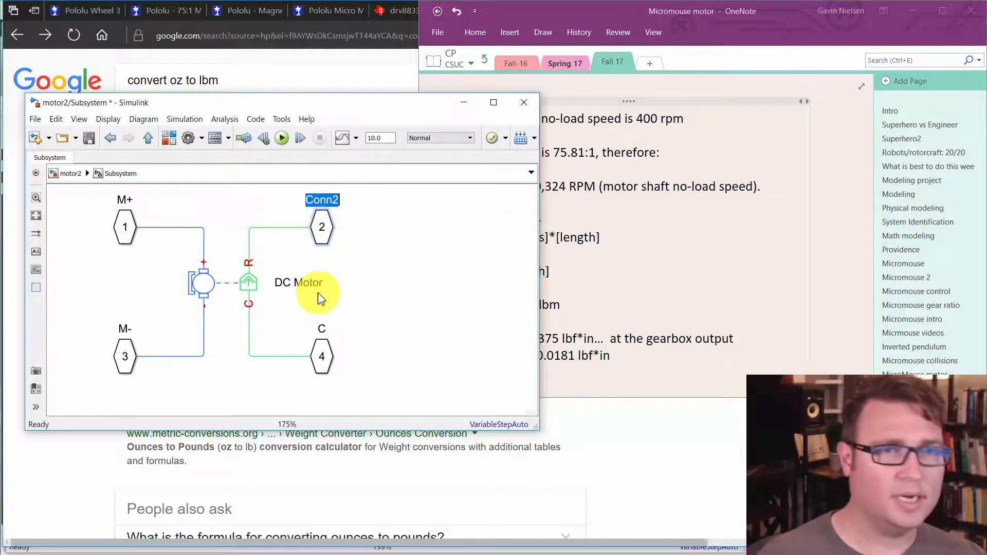
{"action": "type", "text": "R"}
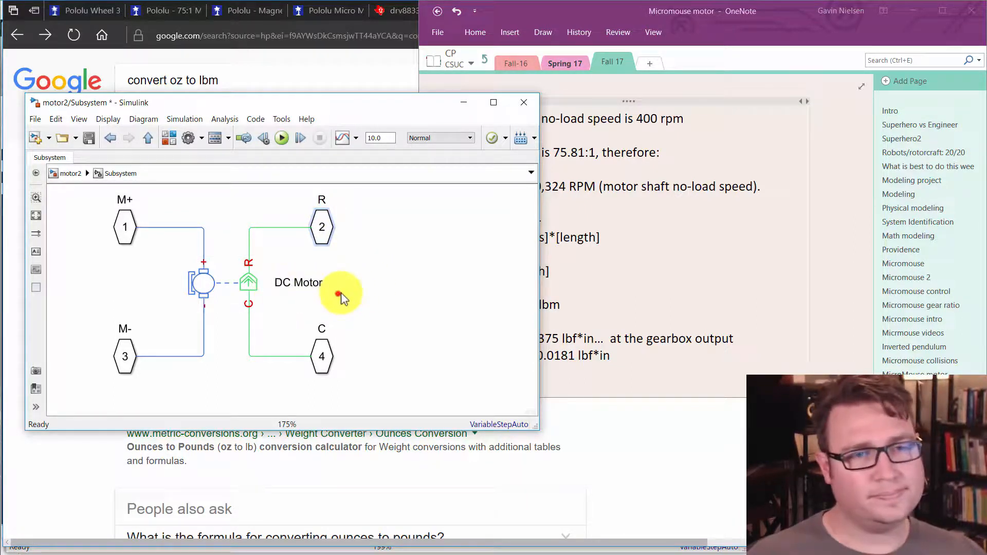
{"action": "left_click", "coordinate": [338, 293]}
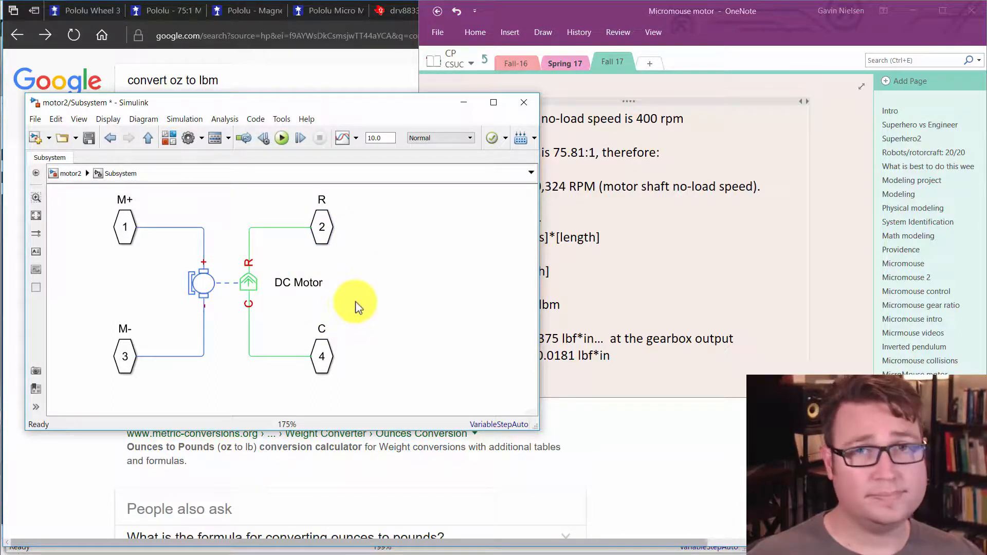
Save the motor2 model
{"action": "left_click", "coordinate": [329, 314]}
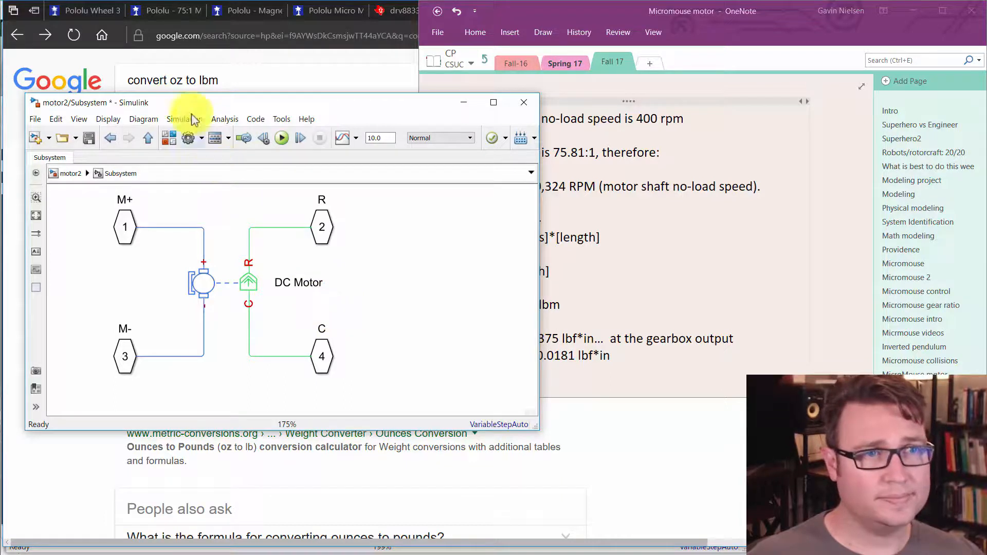
{"action": "left_click", "coordinate": [89, 139]}
{"action": "left_click", "coordinate": [136, 292]}
Check the M+ port's location on the parent subsystem and set the M- port's location to Left
{"action": "left_click", "coordinate": [131, 238]}
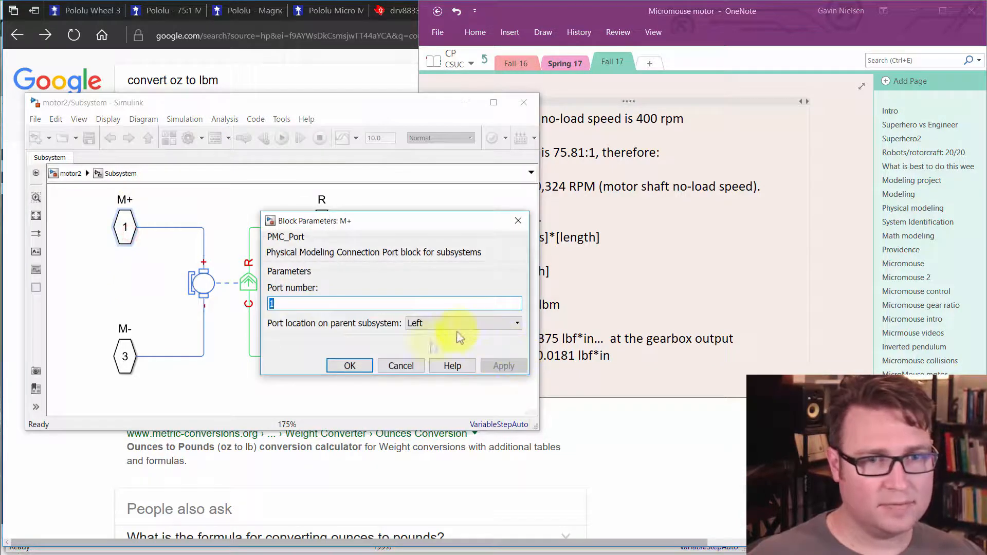
{"action": "left_click", "coordinate": [362, 365]}
{"action": "double_click", "coordinate": [125, 359]}
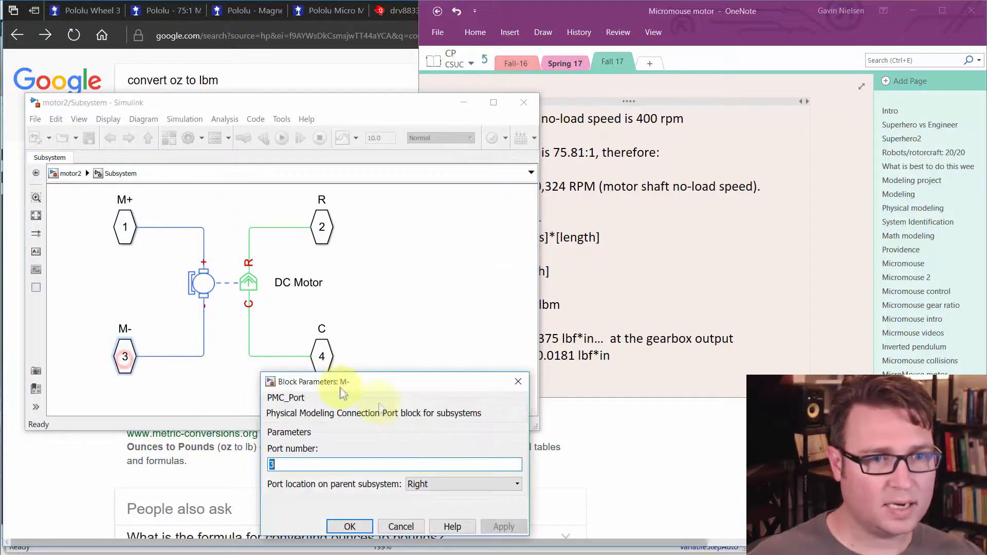
{"action": "left_click", "coordinate": [432, 498]}
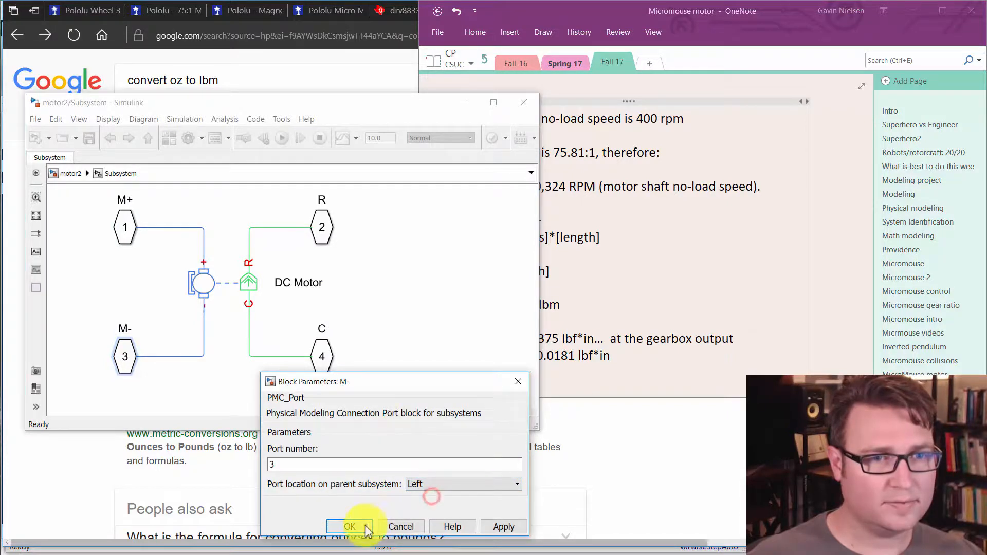
{"action": "left_click", "coordinate": [350, 527]}
Set the R port's location on the parent subsystem to Right
{"action": "left_click", "coordinate": [324, 229]}
{"action": "double_click", "coordinate": [325, 230]}
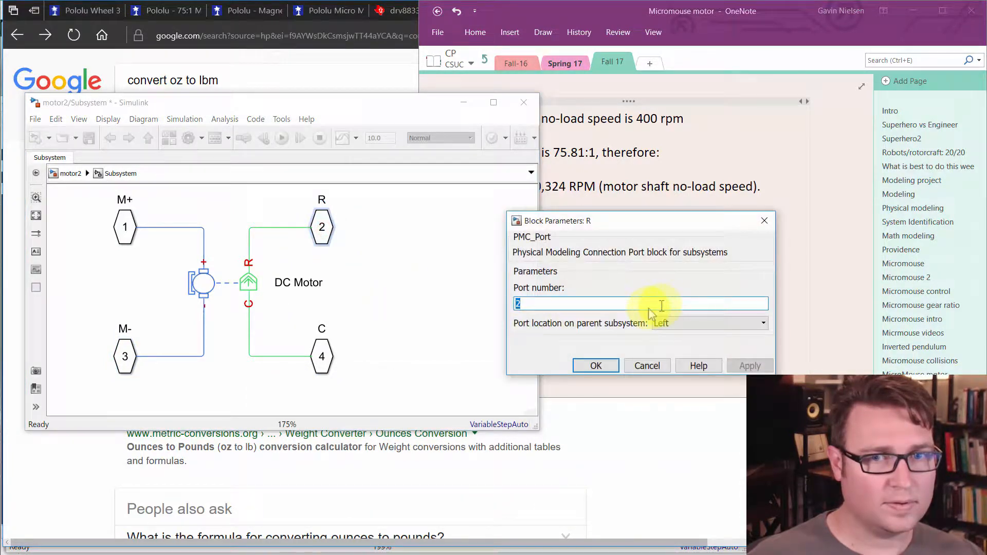
{"action": "left_click_drag", "start_coordinate": [671, 223], "coordinate": [468, 214]}
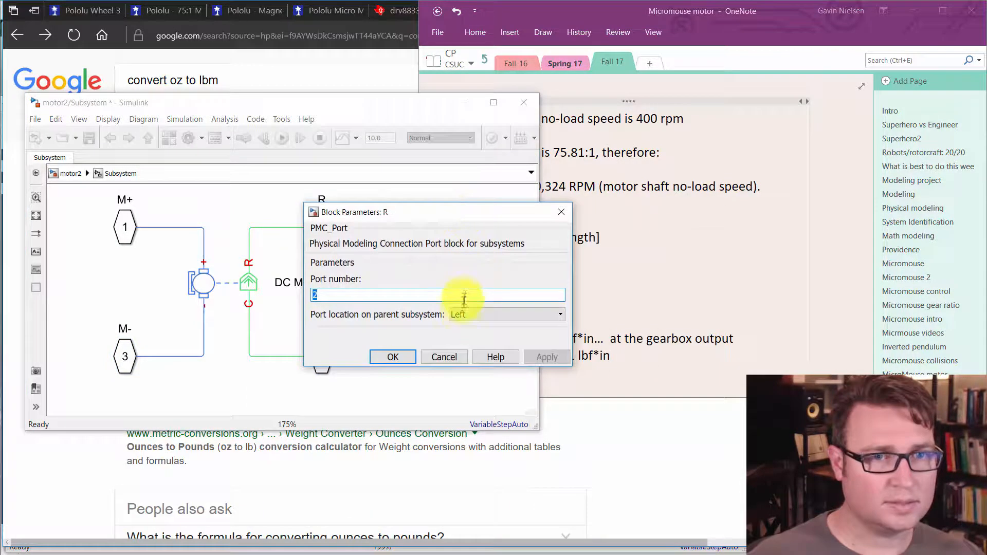
{"action": "left_click", "coordinate": [459, 314]}
{"action": "left_click", "coordinate": [461, 338]}
{"action": "left_click", "coordinate": [393, 357]}
Check the C port's location on the parent subsystem and close its block parameters
{"action": "double_click", "coordinate": [321, 354]}
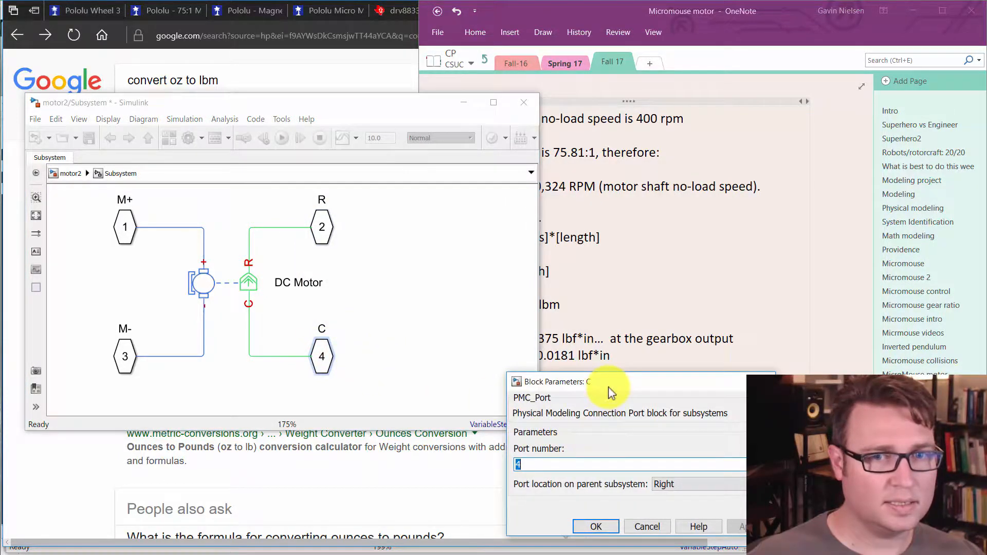
{"action": "left_click_drag", "start_coordinate": [610, 391], "coordinate": [317, 259]}
{"action": "left_click", "coordinate": [317, 394]}
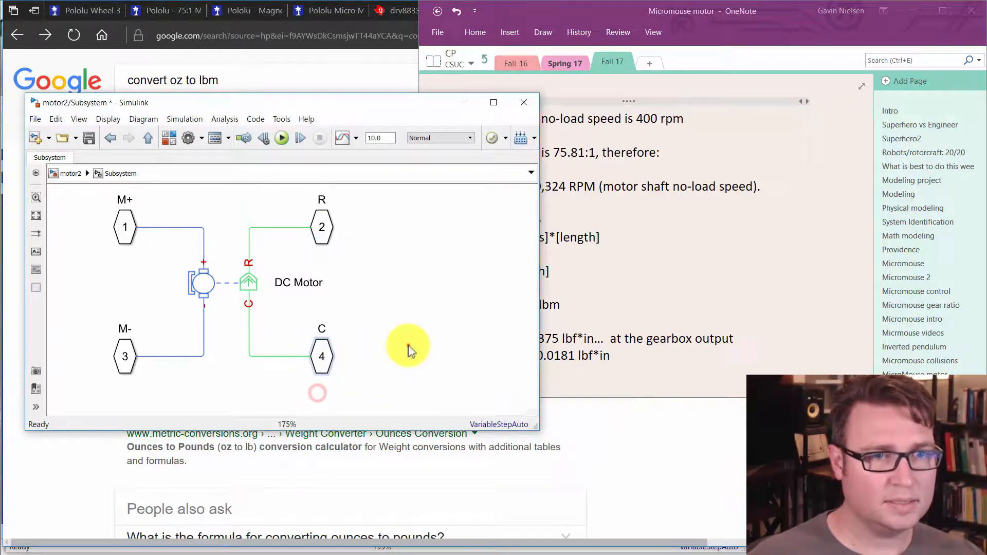
Return to the top-level model, rotate the subsystem block so M+ and M- face left, and put its name below the block
{"action": "key", "text": "Escape"}
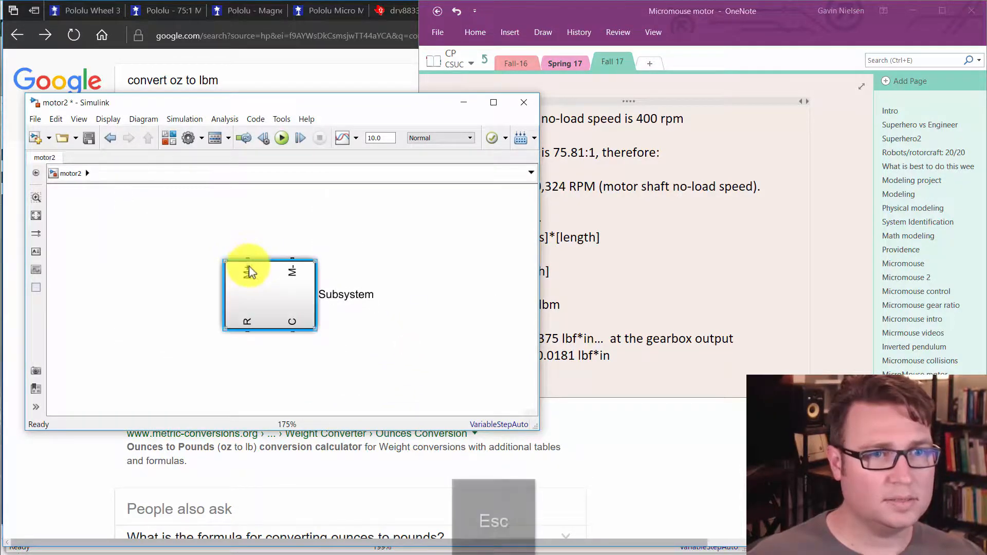
{"action": "left_click", "coordinate": [281, 289]}
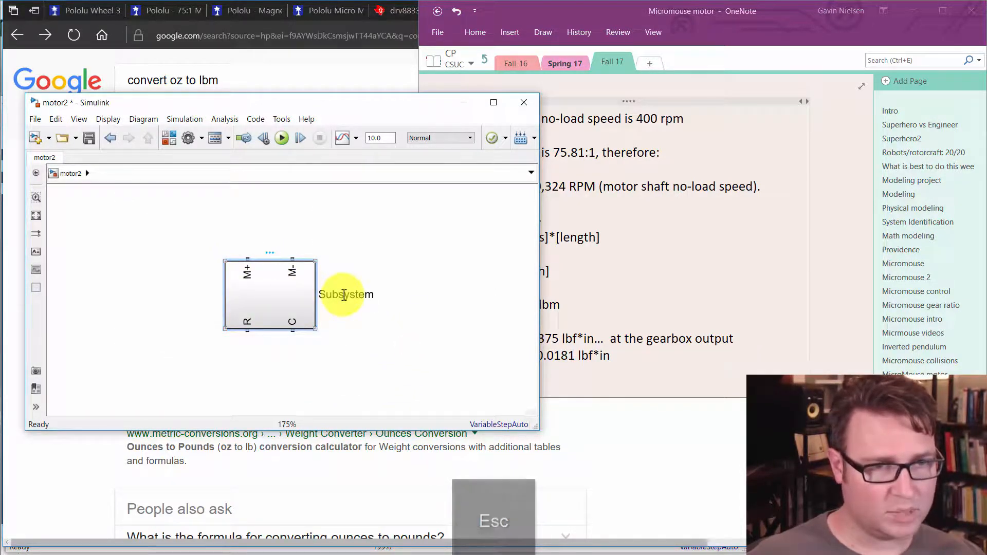
{"action": "key", "text": "ctrl+r"}
{"action": "key", "text": "ctrl+r"}
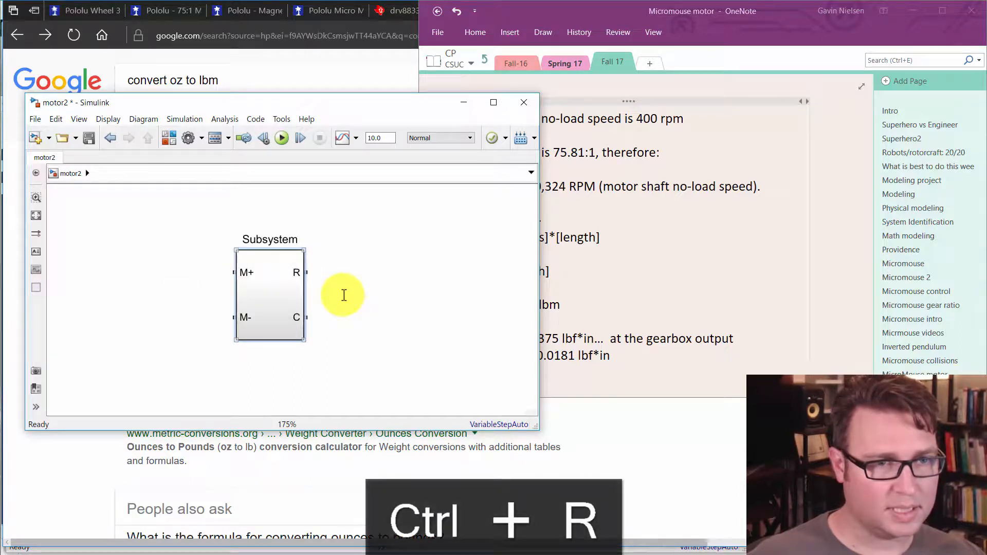
{"action": "left_click_drag", "start_coordinate": [295, 297], "coordinate": [240, 291]}
{"action": "left_click_drag", "start_coordinate": [219, 235], "coordinate": [230, 342]}
Rename the subsystem block as motor, move it toward the middle of the canvas, and save the model
{"action": "double_click", "coordinate": [230, 342]}
{"action": "type", "text": "mot"}
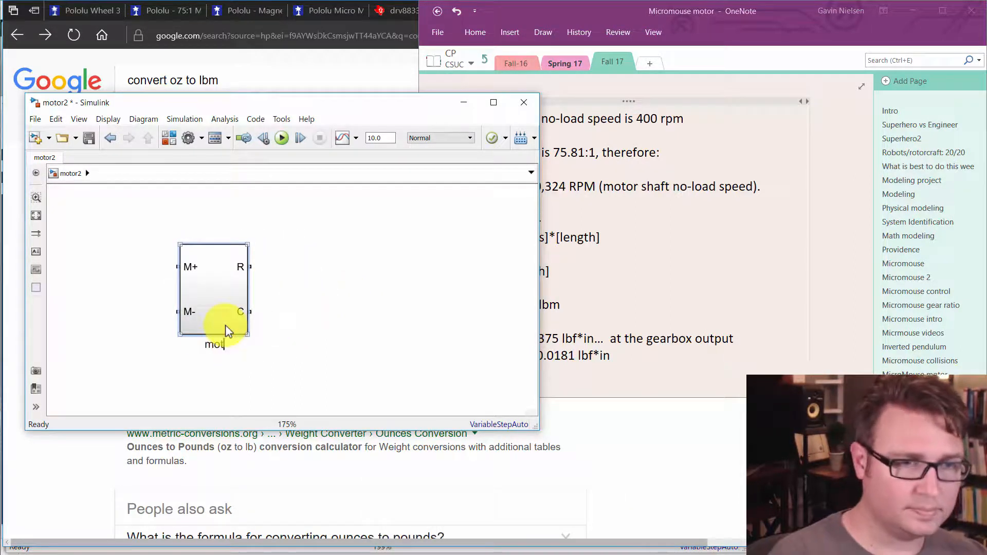
{"action": "type", "text": "oro"}
{"action": "key", "text": "BackSpace"}
{"action": "left_click", "coordinate": [381, 325]}
{"action": "left_click", "coordinate": [232, 293]}
{"action": "left_click_drag", "start_coordinate": [232, 293], "coordinate": [300, 293]}
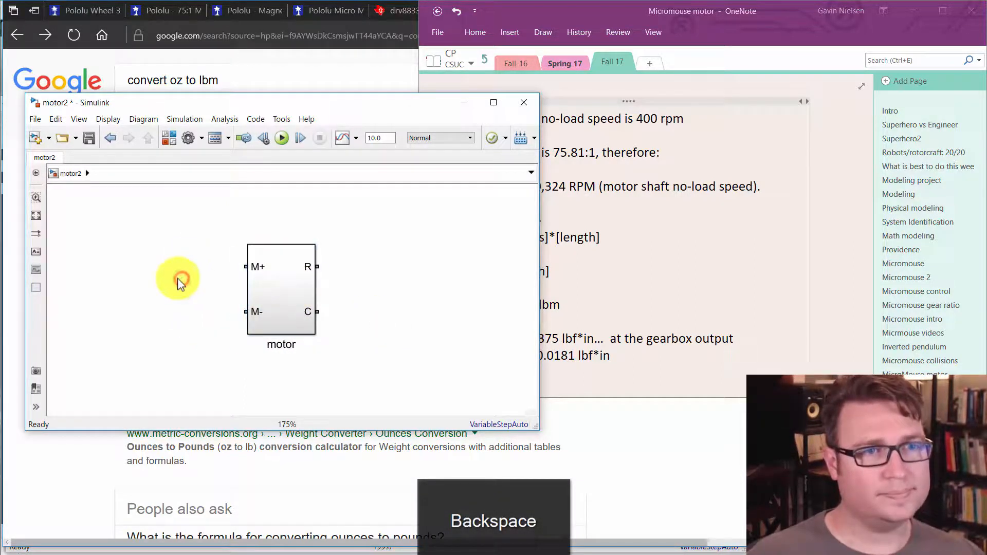
{"action": "left_click", "coordinate": [88, 138]}
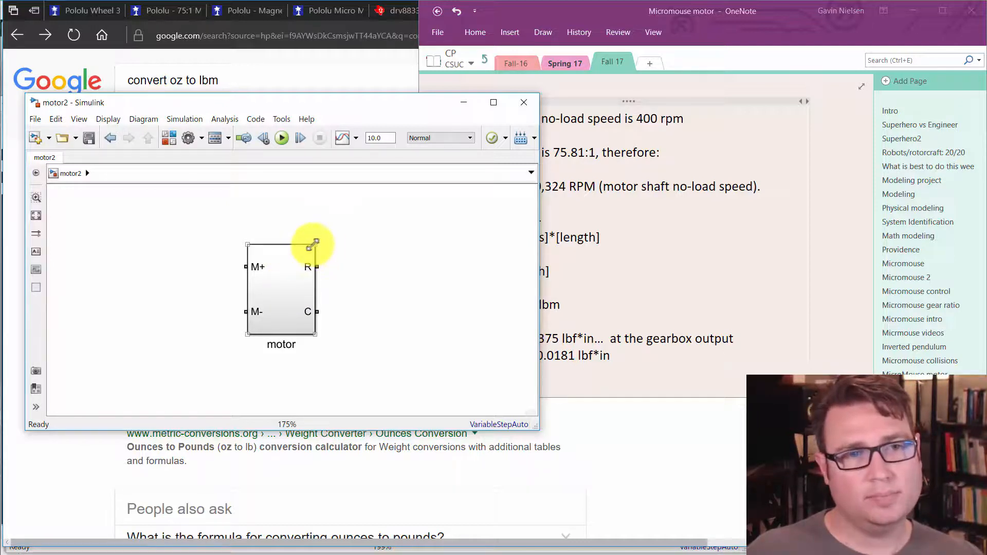
Widen the motor block and add a Solver Configuration block above it, wired to its R port
{"action": "left_click_drag", "start_coordinate": [315, 241], "coordinate": [332, 249]}
{"action": "left_click", "coordinate": [308, 219]}
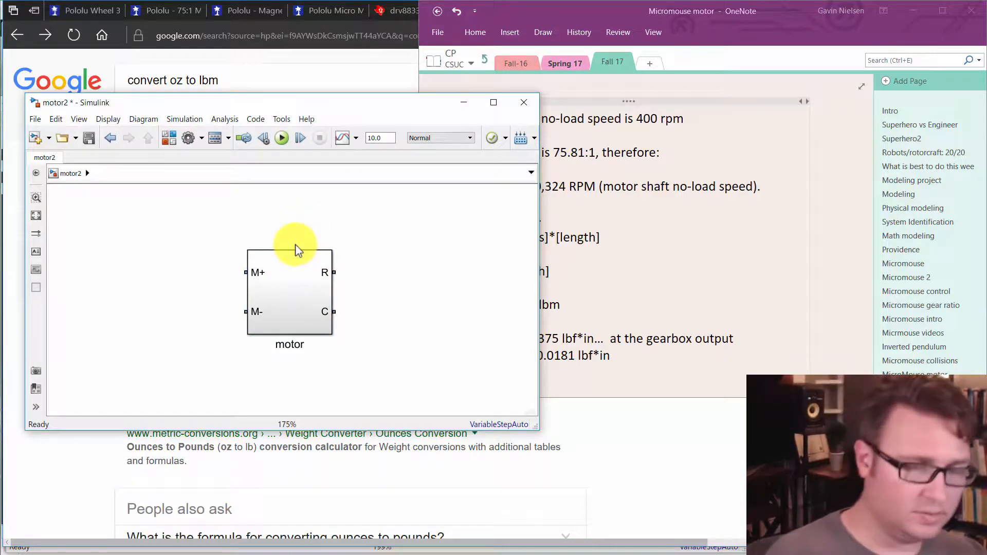
{"action": "type", "text": "solver"}
{"action": "key", "text": "Return"}
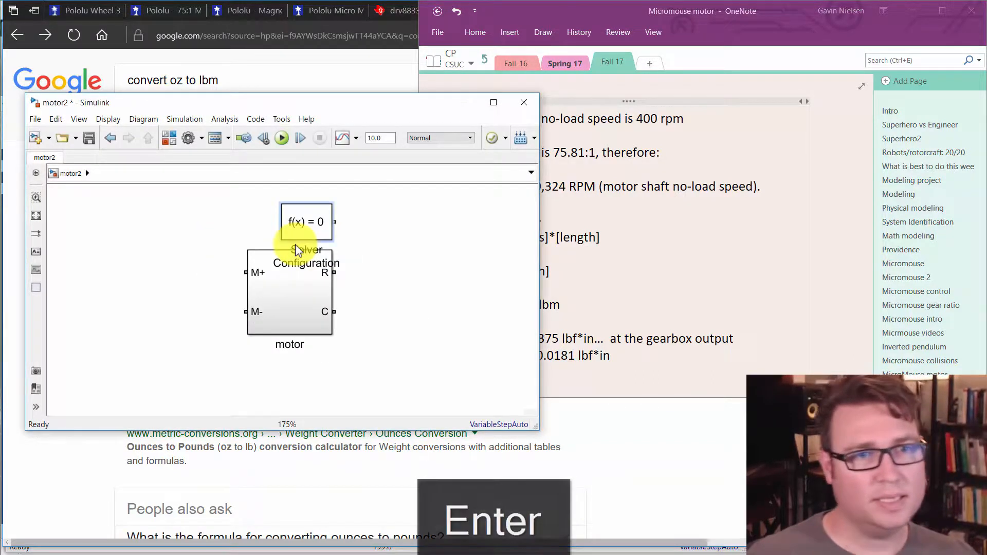
{"action": "left_click_drag", "start_coordinate": [296, 253], "coordinate": [311, 223]}
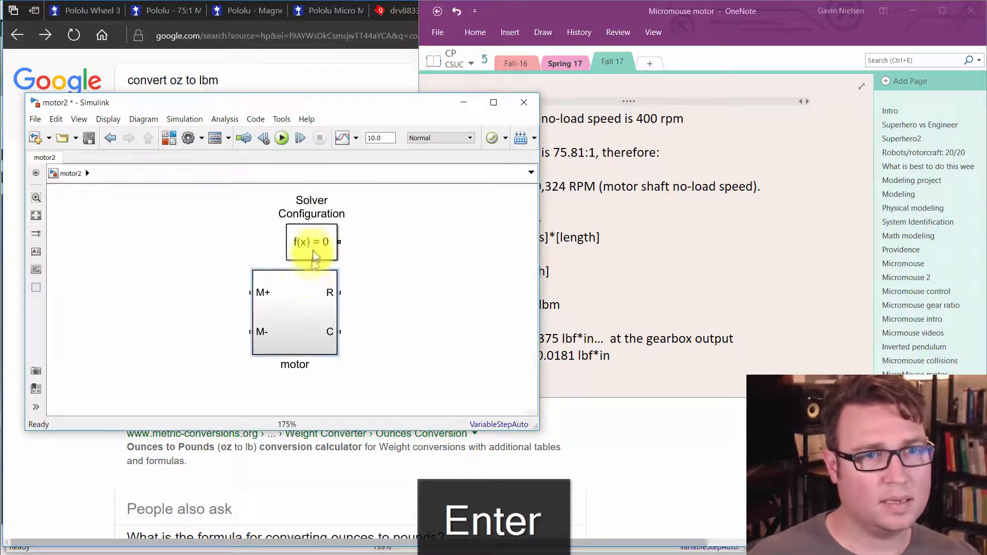
{"action": "left_click_drag", "start_coordinate": [341, 241], "coordinate": [343, 295]}
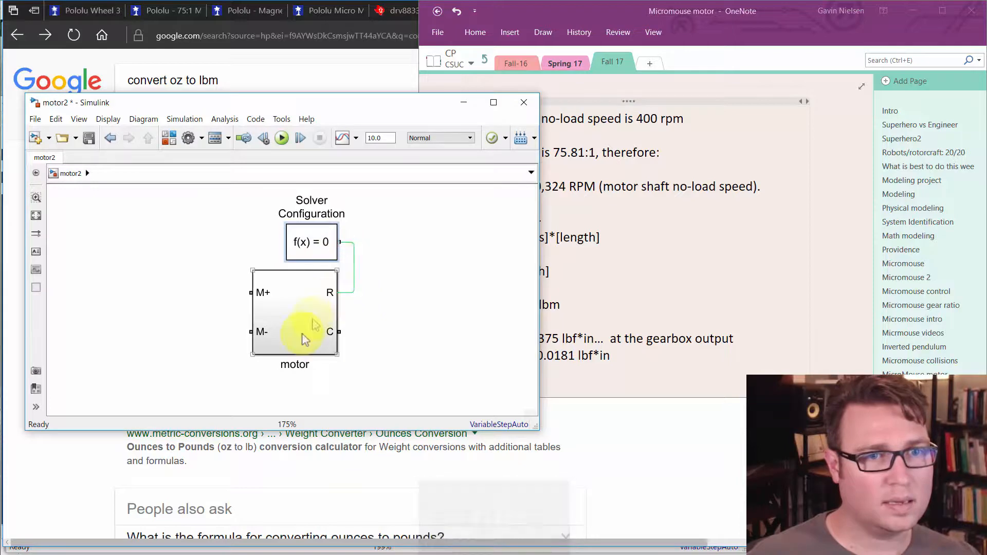
Add a Controlled Voltage Source block beside the motor and hide its block name
{"action": "left_click", "coordinate": [138, 333]}
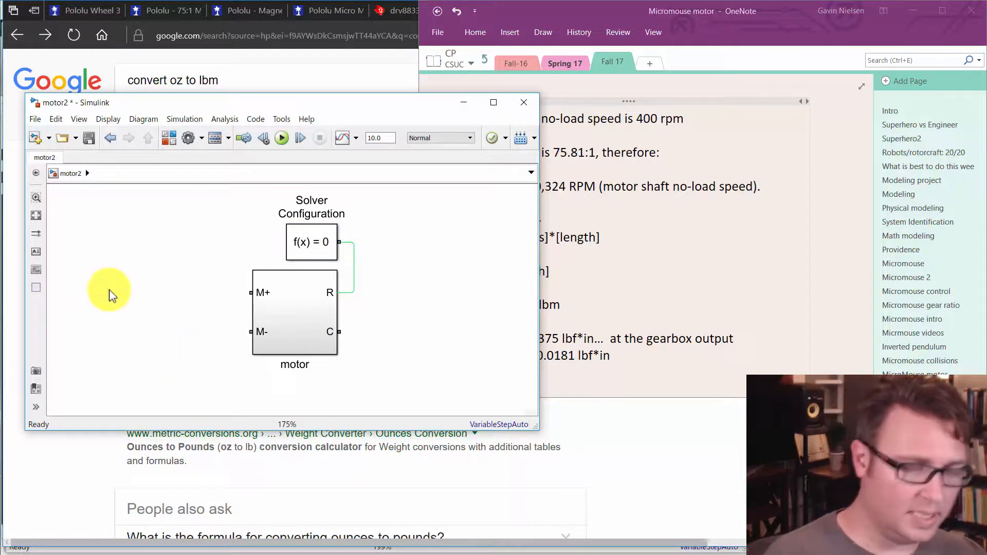
{"action": "type", "text": "con volt s"}
{"action": "key", "text": "Return"}
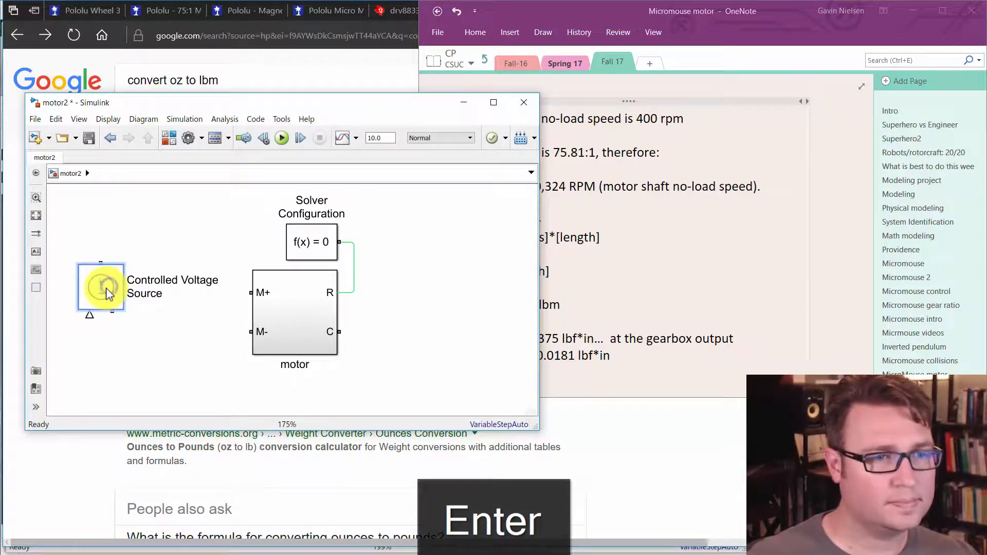
{"action": "right_click", "coordinate": [106, 293]}
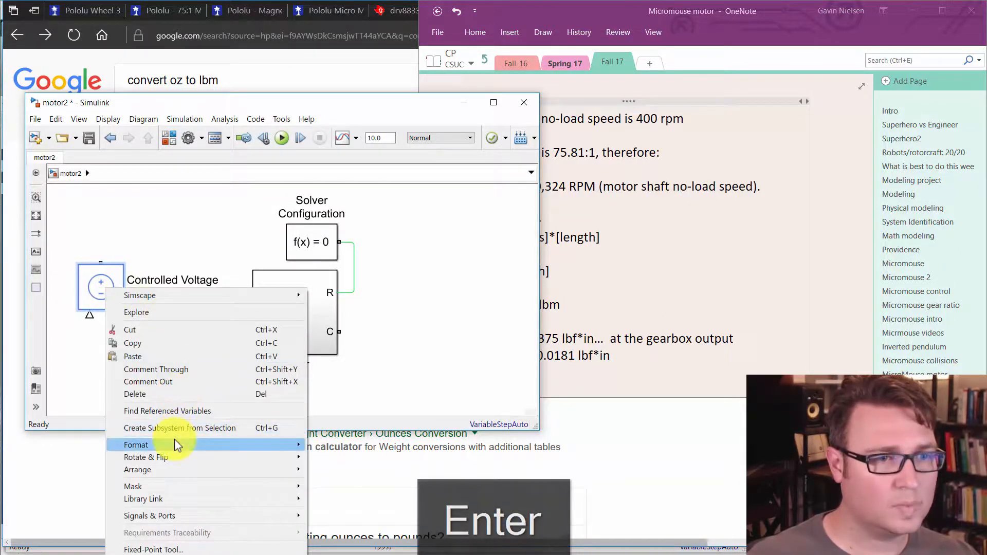
{"action": "mouse_move", "coordinate": [175, 445]}
{"action": "left_click", "coordinate": [335, 504]}
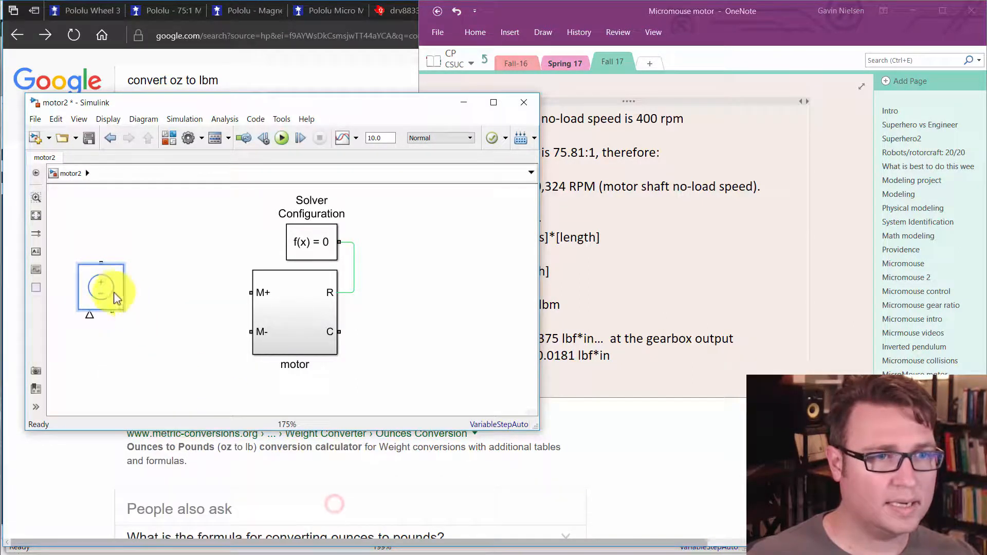
Rotate the voltage source clockwise and connect its positive terminal to the motor's M+ port
{"action": "key", "text": "ctrl+r"}
{"action": "left_click_drag", "start_coordinate": [106, 289], "coordinate": [198, 299]}
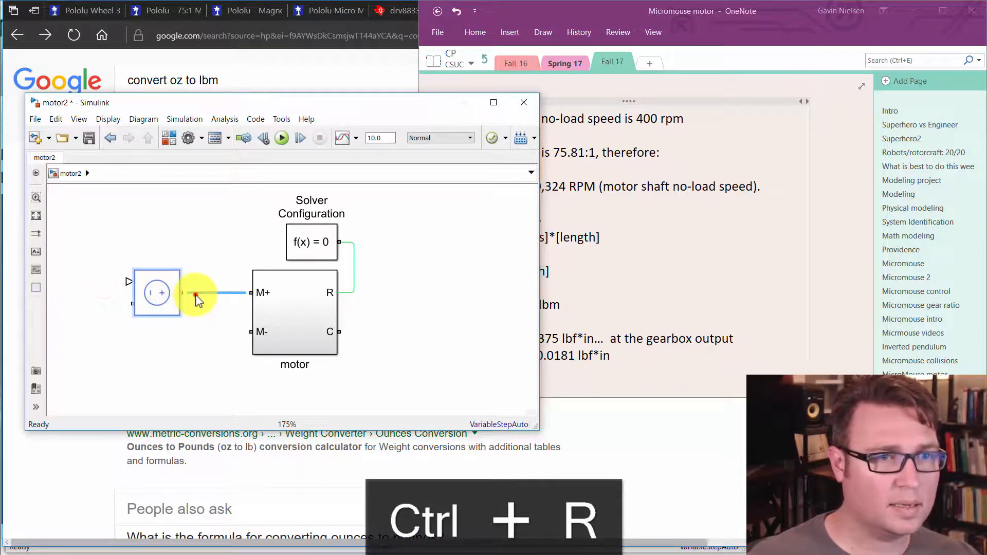
{"action": "left_click", "coordinate": [182, 348]}
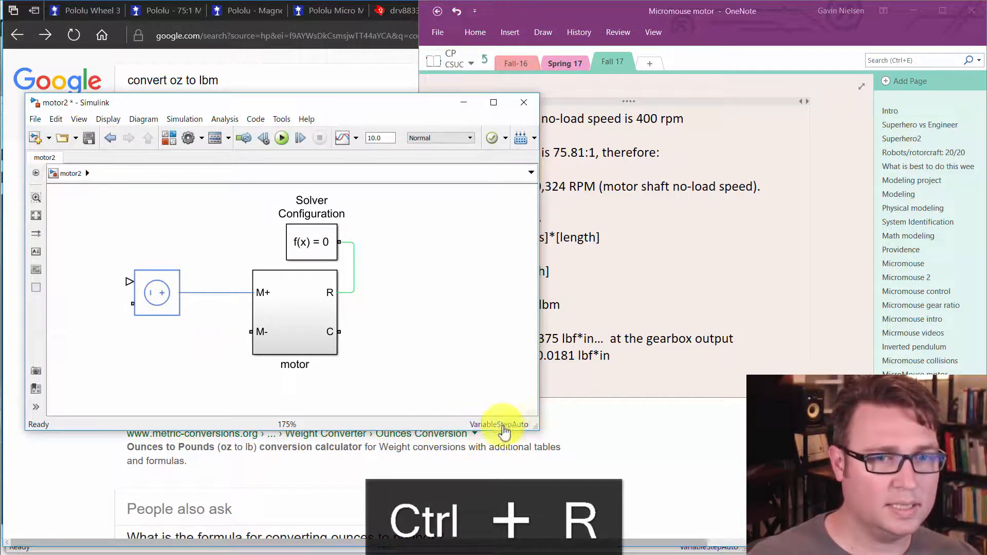
Enlarge the model window, add an Electrical Reference block below the voltage source, and hide its block name
{"action": "left_click_drag", "start_coordinate": [537, 424], "coordinate": [572, 521]}
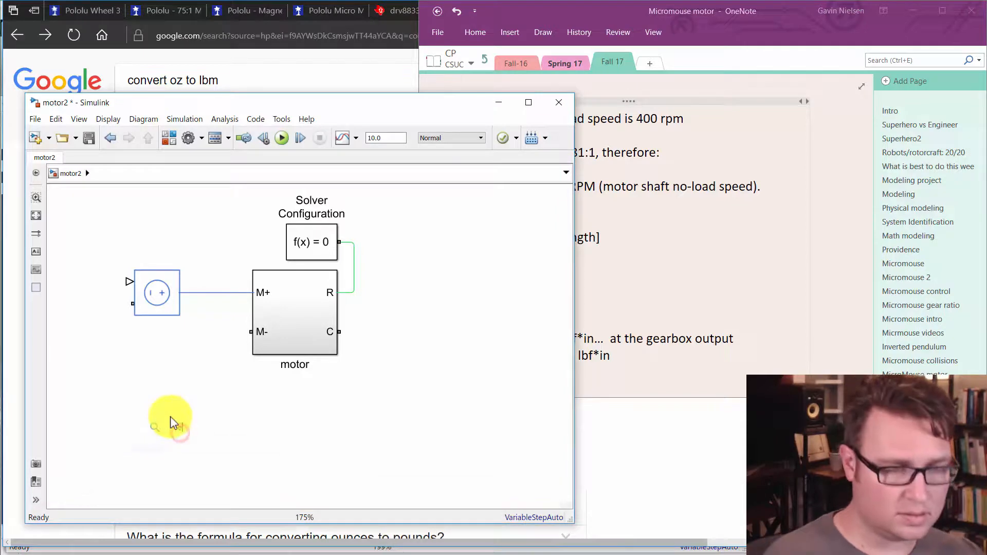
{"action": "double_click", "coordinate": [171, 416]}
{"action": "type", "text": "ele"}
{"action": "key", "text": "Return"}
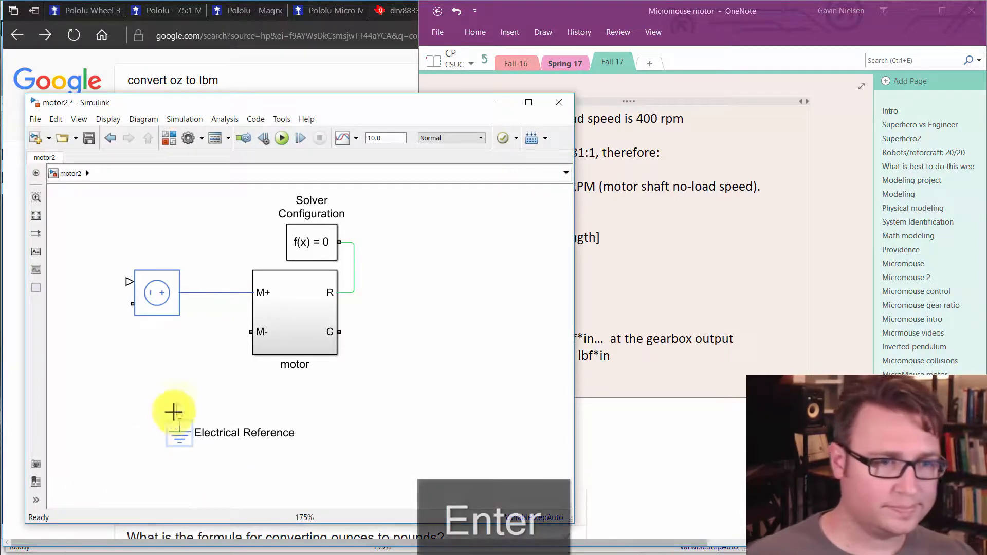
{"action": "right_click", "coordinate": [190, 432]}
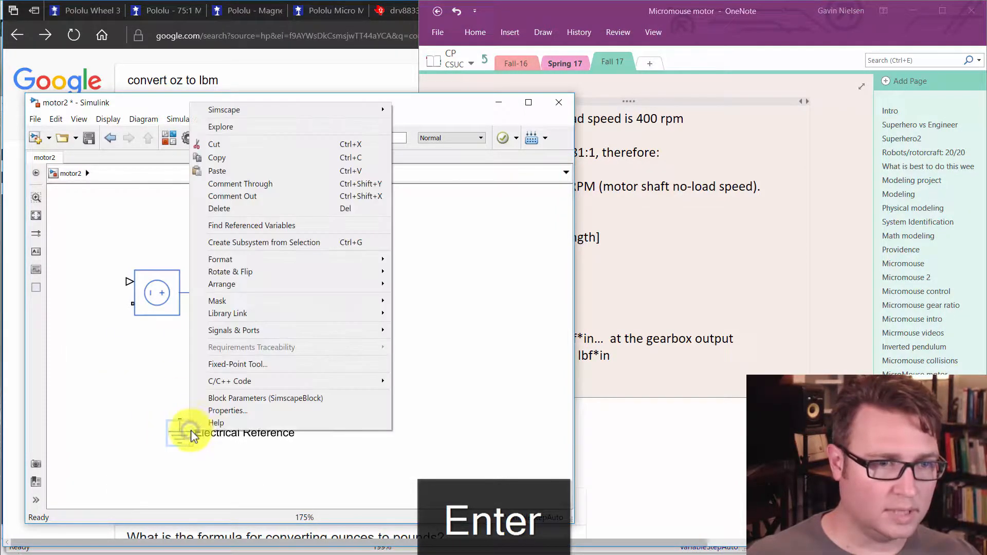
{"action": "left_click", "coordinate": [230, 263]}
{"action": "left_click", "coordinate": [427, 320]}
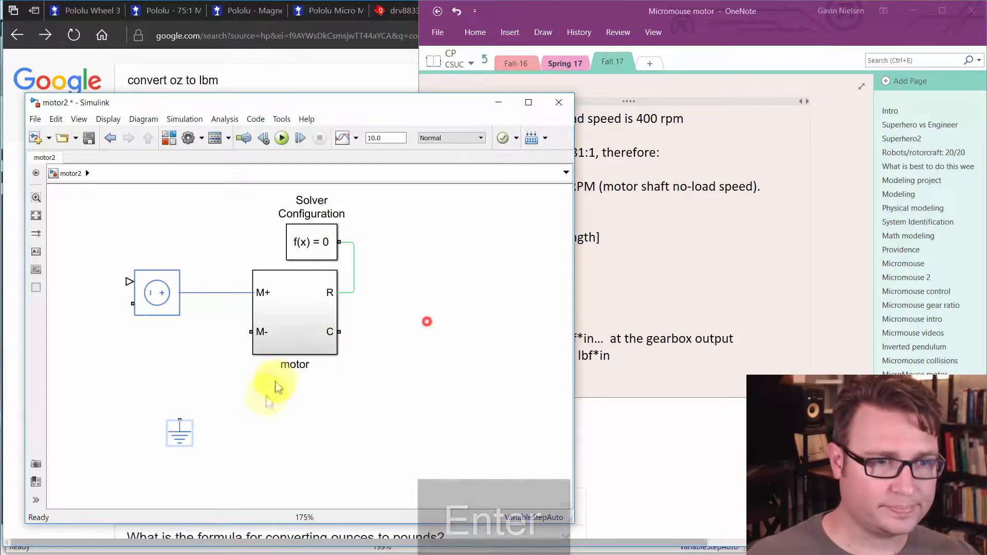
Ground the motor's M- port with the Electrical Reference and the voltage source's negative terminal with a copy of it
{"action": "left_click_drag", "start_coordinate": [181, 436], "coordinate": [226, 406]}
{"action": "left_click_drag", "start_coordinate": [265, 332], "coordinate": [266, 332]}
{"action": "left_click_drag", "start_coordinate": [219, 398], "coordinate": [113, 348]}
{"action": "left_click_drag", "start_coordinate": [112, 348], "coordinate": [123, 310]}
{"action": "left_click_drag", "start_coordinate": [159, 379], "coordinate": [203, 289]}
{"action": "left_click_drag", "start_coordinate": [220, 402], "coordinate": [220, 359]}
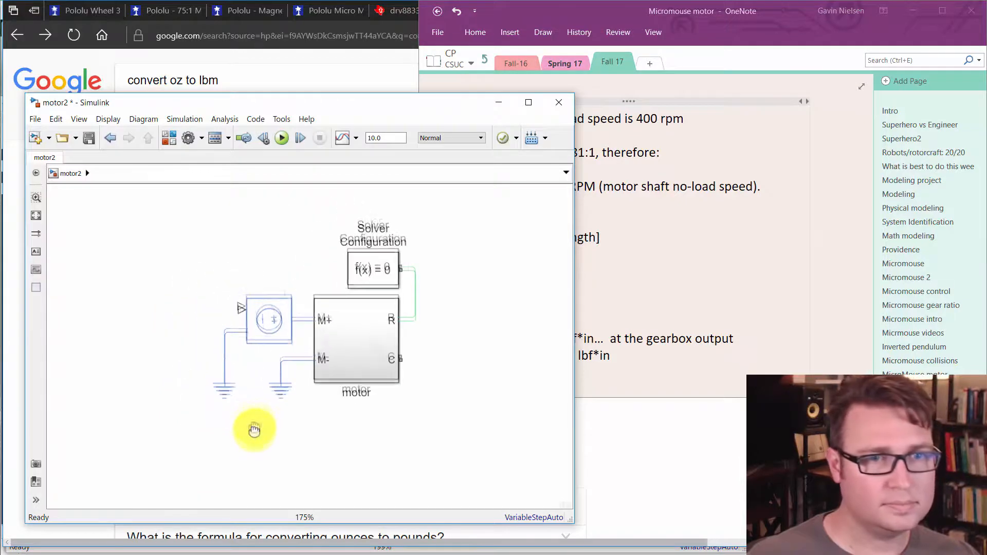
Add a Simulink-PS Converter block and connect it to the voltage source's control input
{"action": "double_click", "coordinate": [149, 350]}
{"action": "type", "text": "sim ps"}
{"action": "key", "text": "Return"}
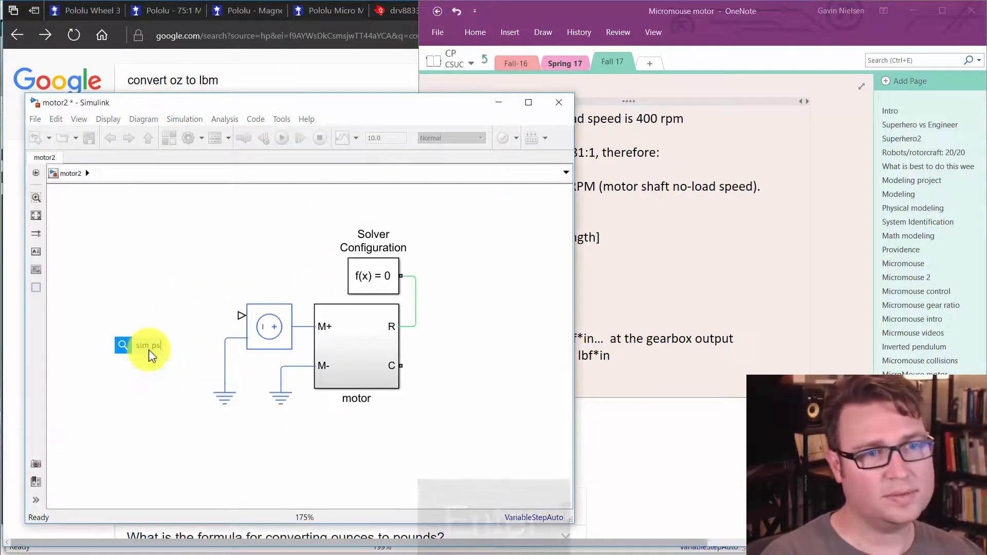
{"action": "left_click_drag", "start_coordinate": [149, 350], "coordinate": [161, 315]}
{"action": "left_click", "coordinate": [199, 315]}
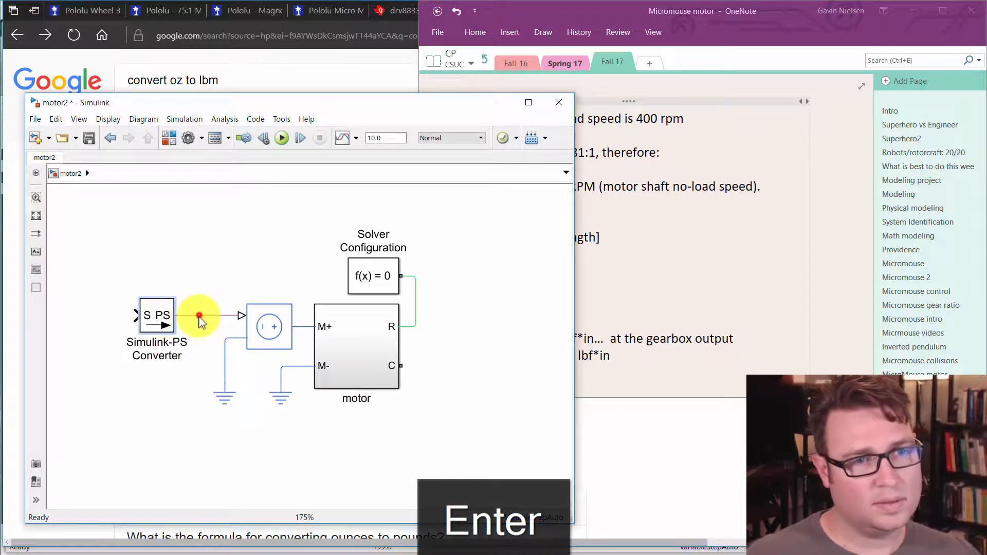
Hide the Simulink-PS Converter's name, set its input signal unit to V, and move it closer to the voltage source
{"action": "right_click", "coordinate": [158, 321]}
{"action": "mouse_move", "coordinate": [187, 459]}
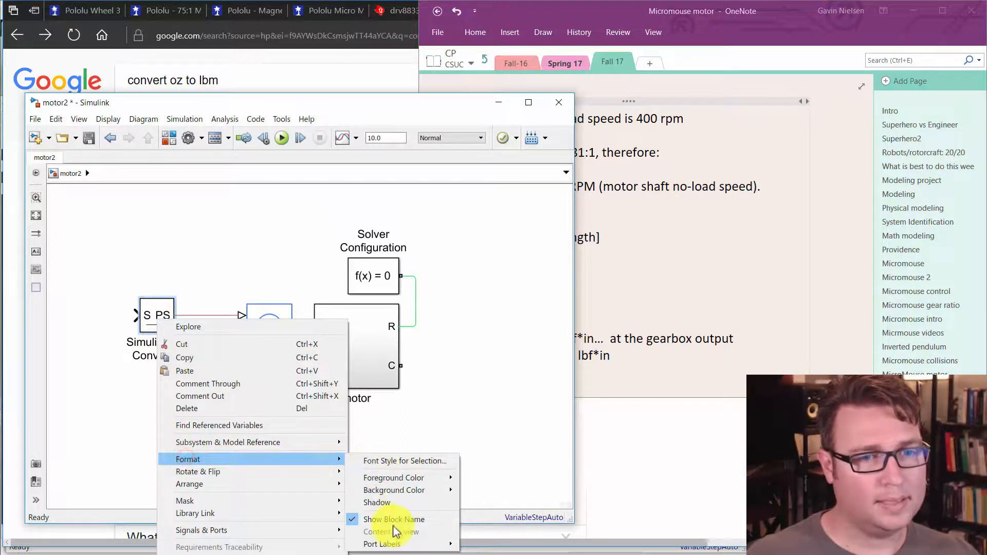
{"action": "left_click", "coordinate": [375, 518]}
{"action": "double_click", "coordinate": [170, 322]}
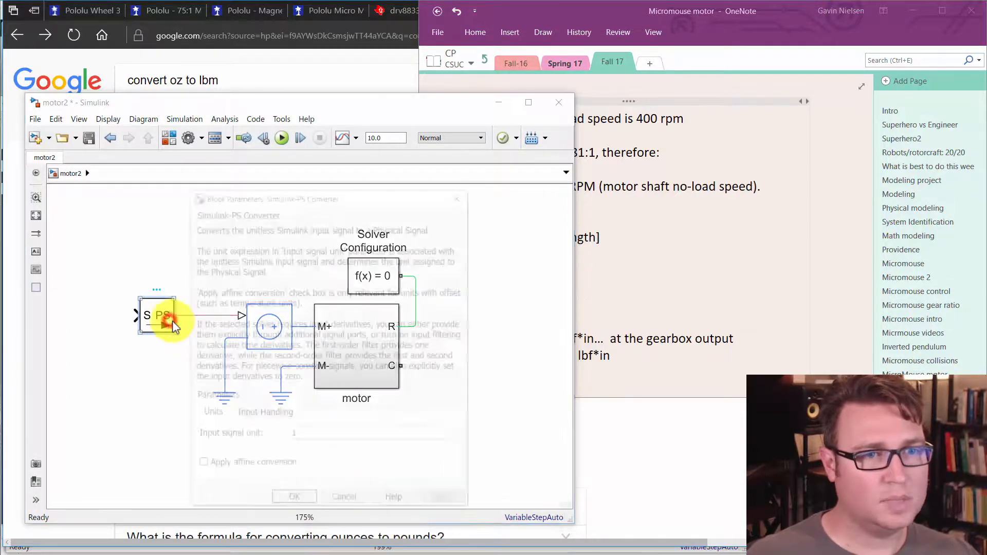
{"action": "left_click_drag", "start_coordinate": [383, 241], "coordinate": [284, 176]}
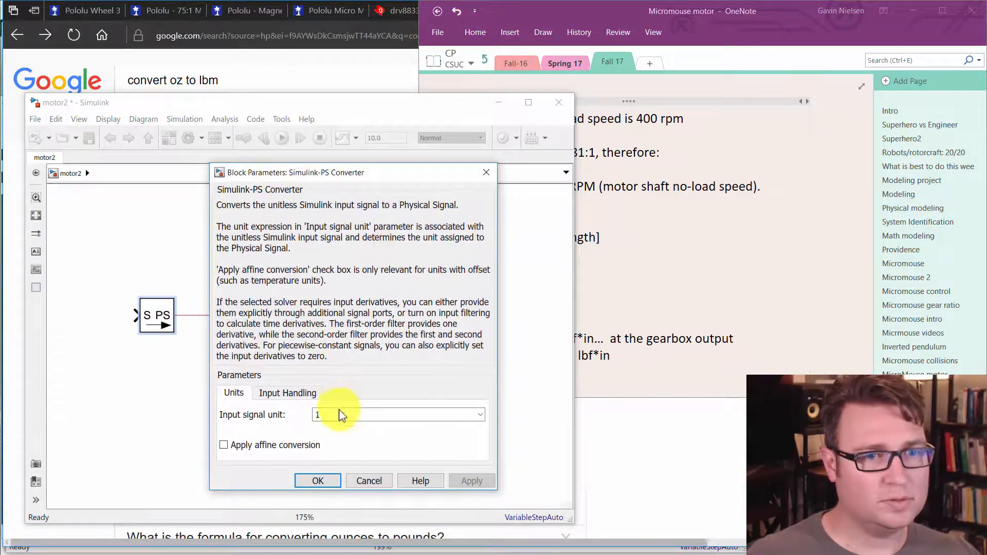
{"action": "key", "text": "Return"}
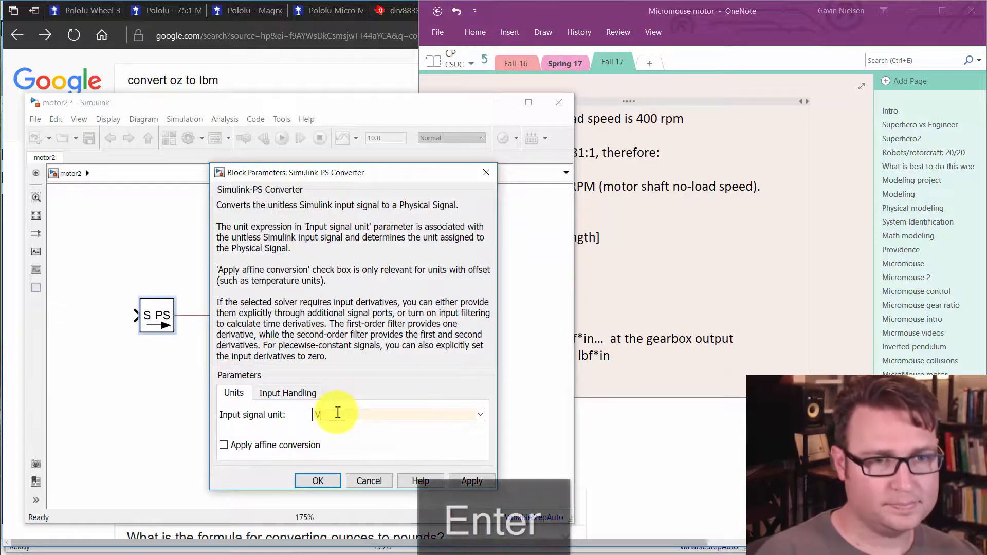
{"action": "left_click_drag", "start_coordinate": [163, 312], "coordinate": [208, 316]}
Add a Constant block with value 6 and connect it to the Simulink-PS Converter's input
{"action": "double_click", "coordinate": [89, 331]}
{"action": "type", "text": "cons"}
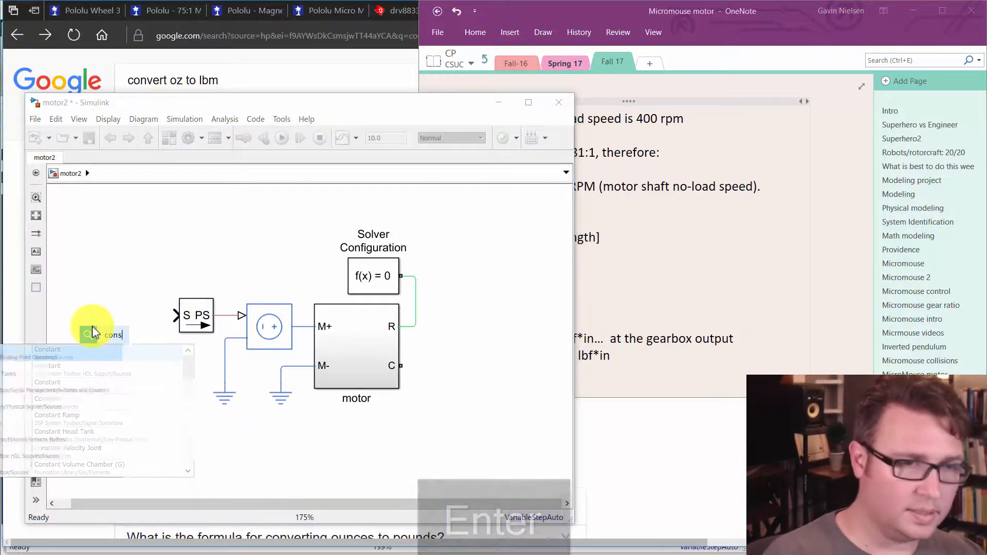
{"action": "key", "text": "Return"}
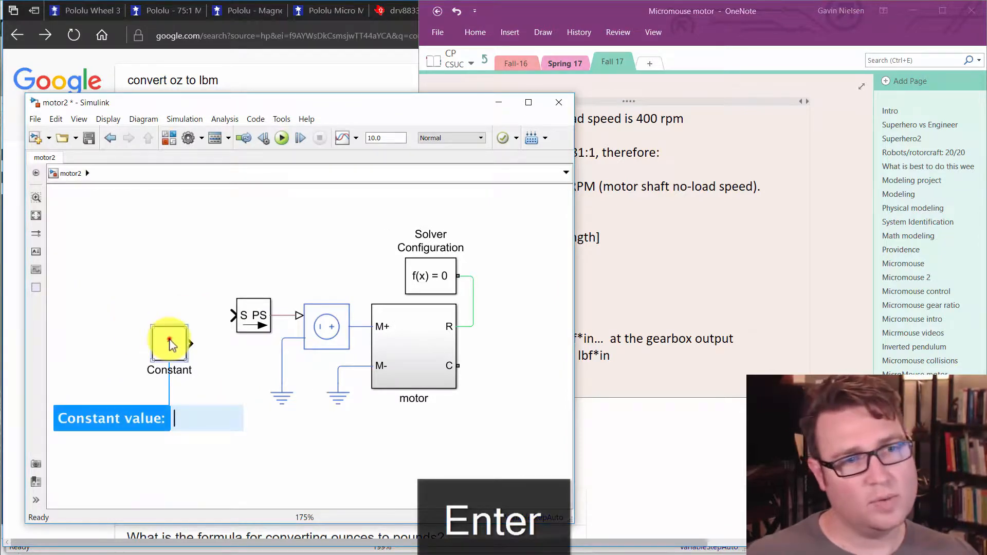
{"action": "left_click", "coordinate": [170, 344]}
{"action": "left_click_drag", "start_coordinate": [170, 344], "coordinate": [217, 315]}
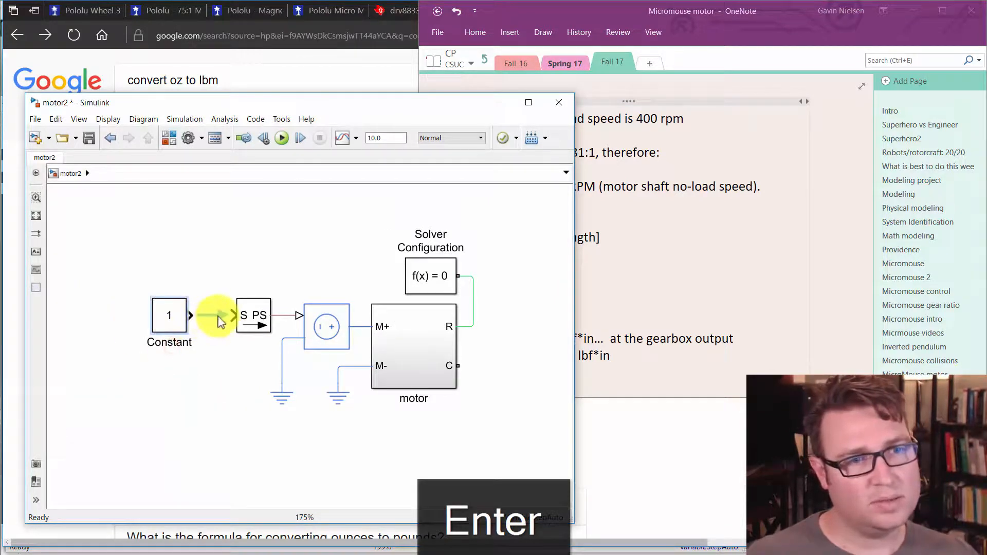
{"action": "double_click", "coordinate": [171, 317]}
{"action": "type", "text": "6"}
{"action": "key", "text": "Return"}
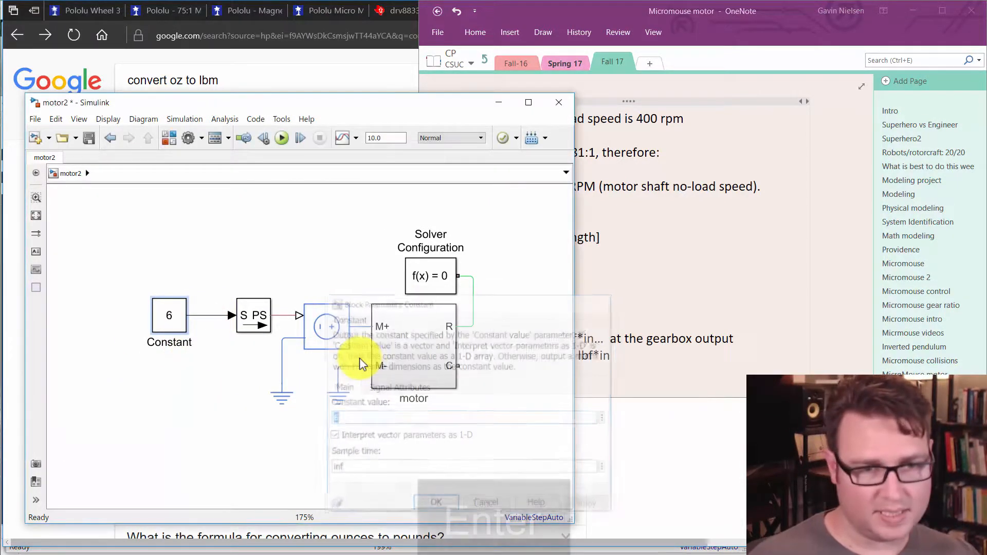
Rename the Constant block as voltage in
{"action": "right_click", "coordinate": [170, 318]}
{"action": "left_click", "coordinate": [173, 412]}
{"action": "double_click", "coordinate": [168, 345]}
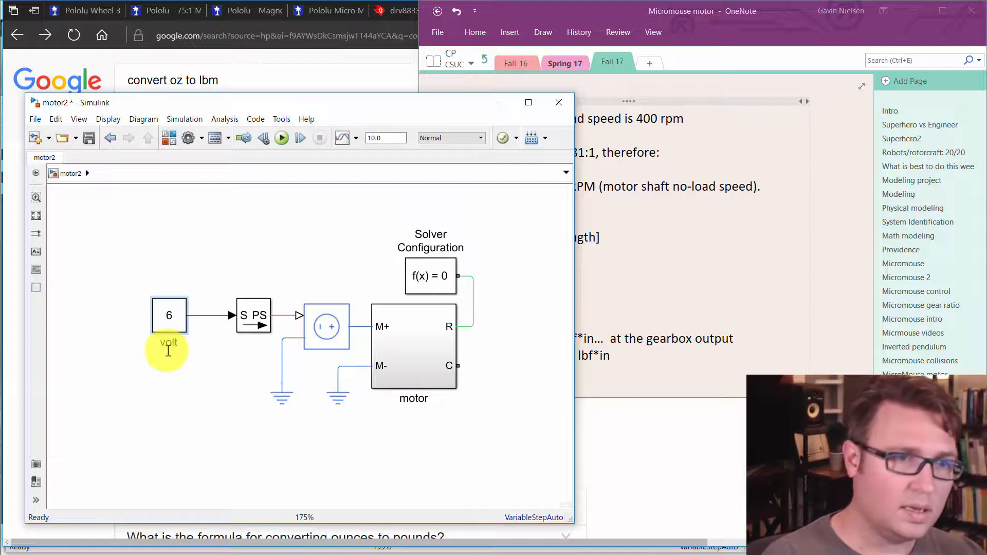
{"action": "type", "text": "voltage in"}
{"action": "left_click", "coordinate": [216, 404]}
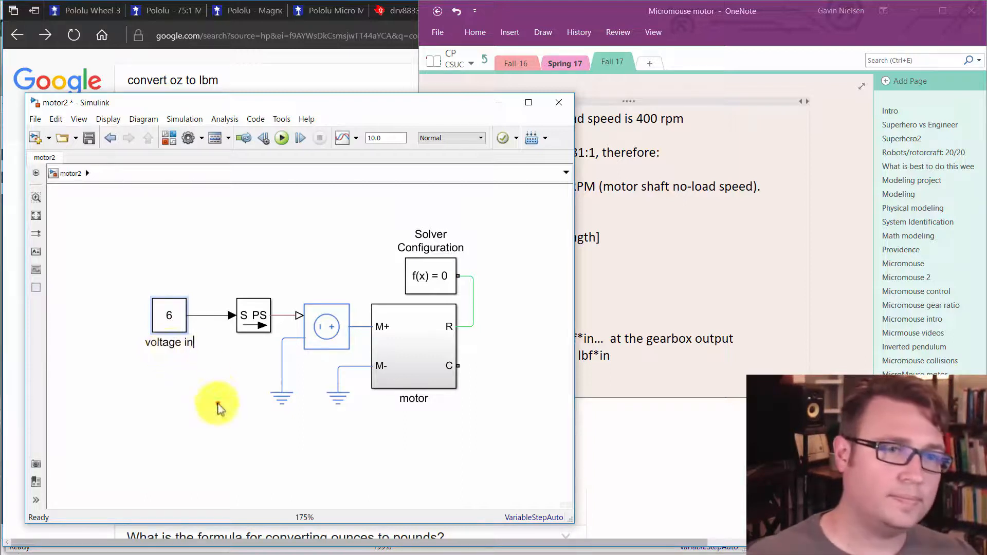
Turn on the port units display for the model and move the voltage in block slightly closer to the Simulink-PS Converter
{"action": "left_click_drag", "start_coordinate": [227, 389], "coordinate": [122, 371]}
{"action": "left_click", "coordinate": [108, 119]}
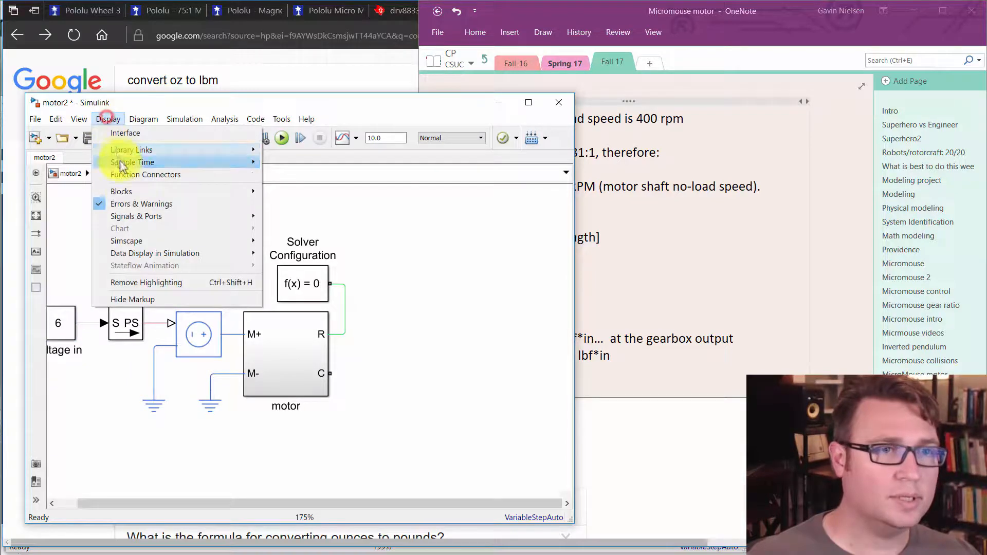
{"action": "left_click", "coordinate": [131, 216]}
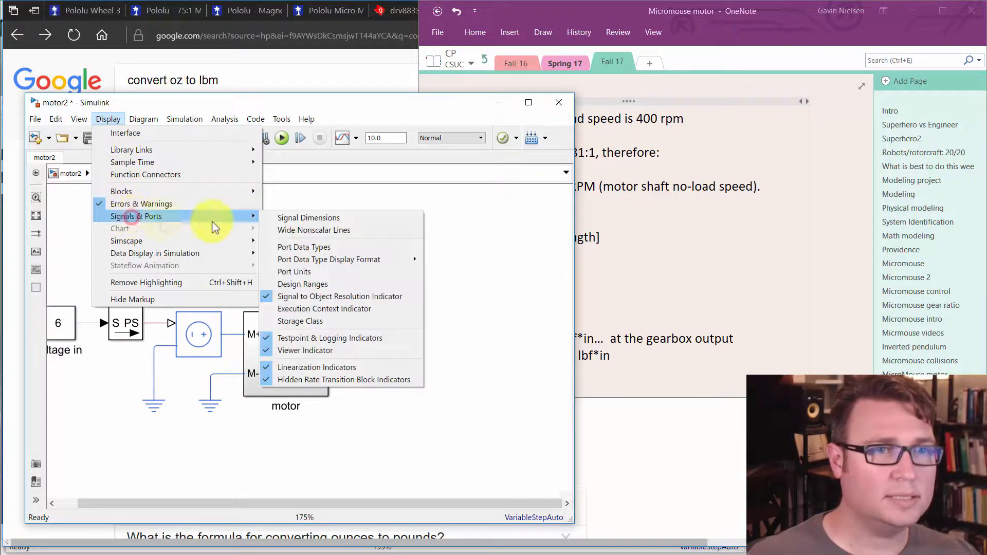
{"action": "left_click", "coordinate": [319, 272]}
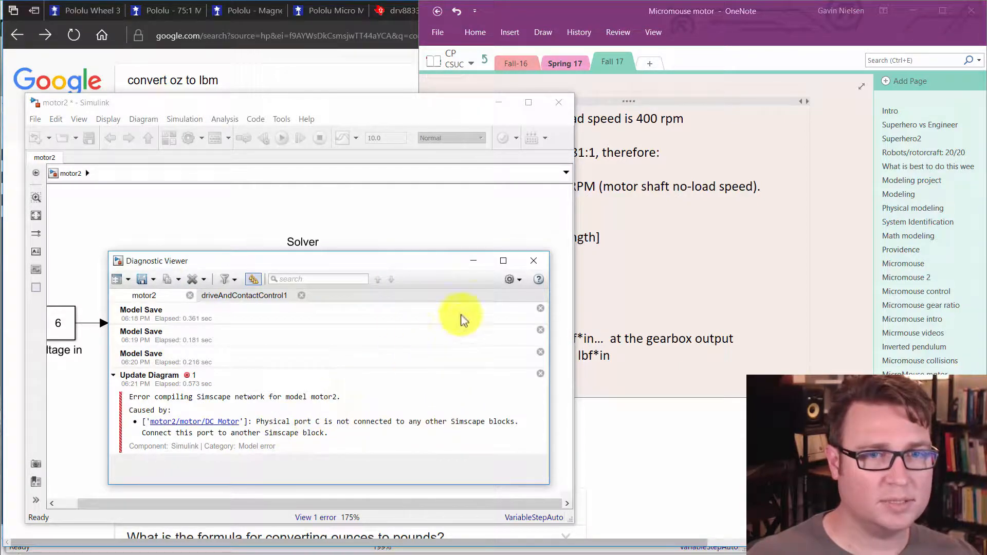
{"action": "left_click", "coordinate": [530, 267]}
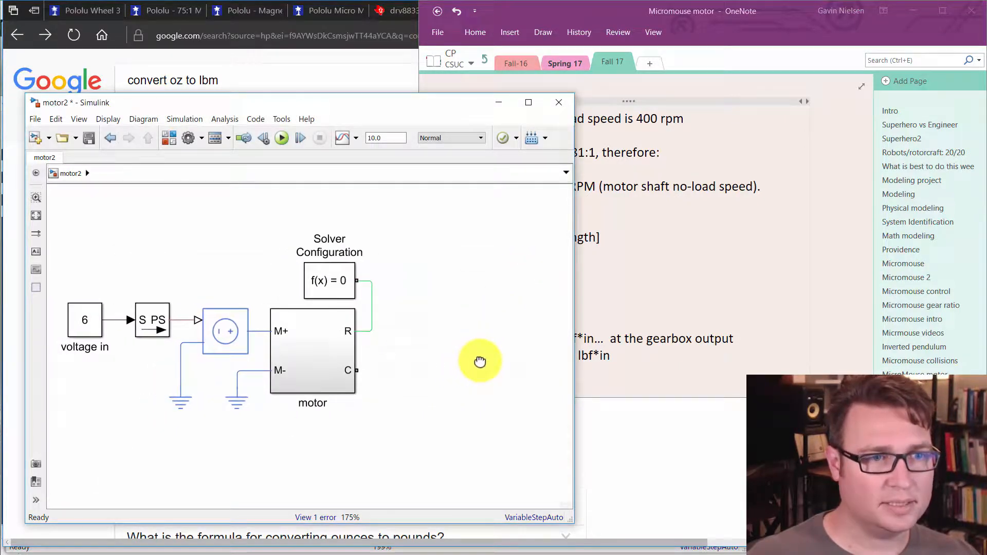
{"action": "left_click", "coordinate": [96, 321]}
{"action": "left_click", "coordinate": [123, 387]}
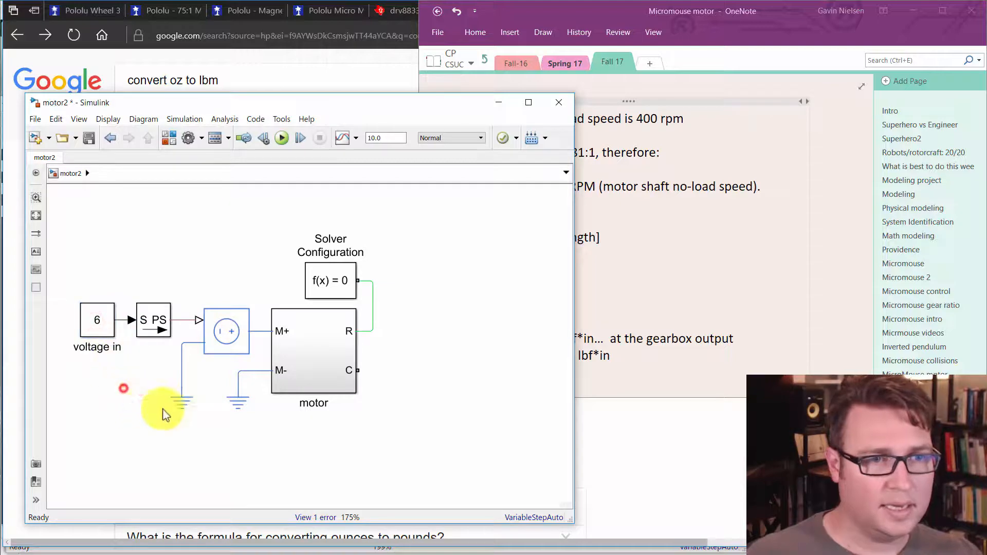
Set the Simulink-PS Converter to filter its input with derivatives calculated and second-order filtering, and move the voltage in block slightly away from it
{"action": "scroll", "coordinate": [427, 367], "scroll_direction": "down", "scroll_amount": 1}
{"action": "double_click", "coordinate": [163, 314]}
{"action": "left_click_drag", "start_coordinate": [368, 237], "coordinate": [292, 166]}
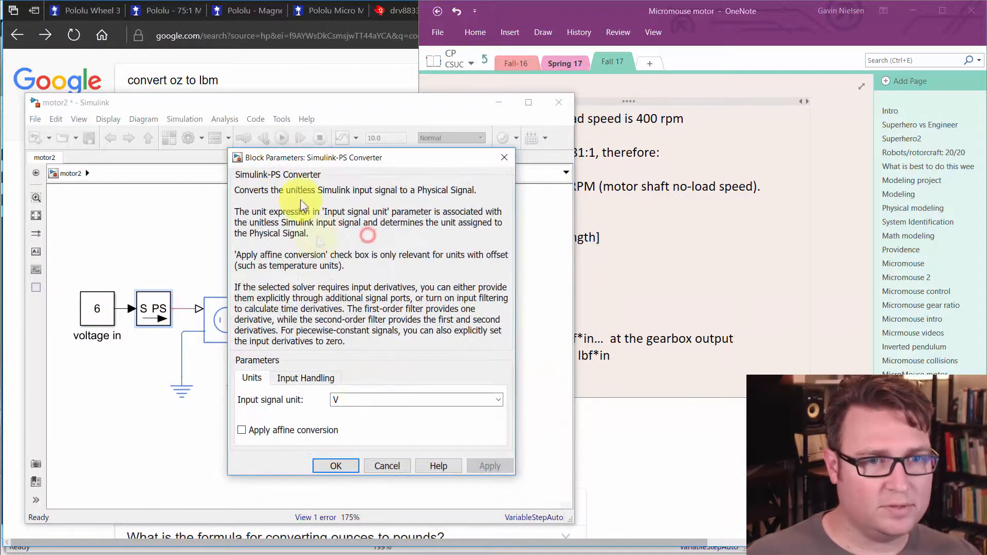
{"action": "left_click", "coordinate": [306, 378]}
{"action": "left_click", "coordinate": [379, 399]}
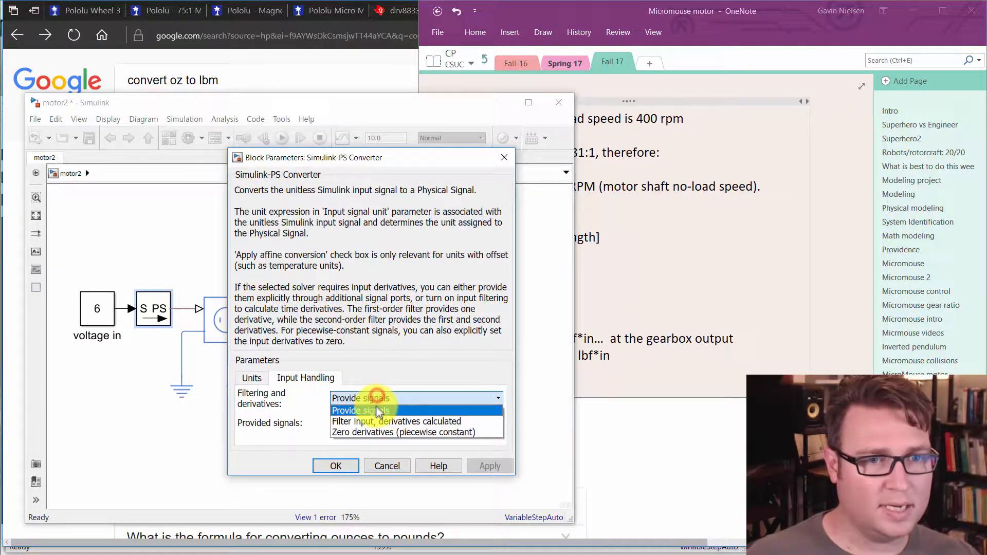
{"action": "left_click", "coordinate": [379, 418]}
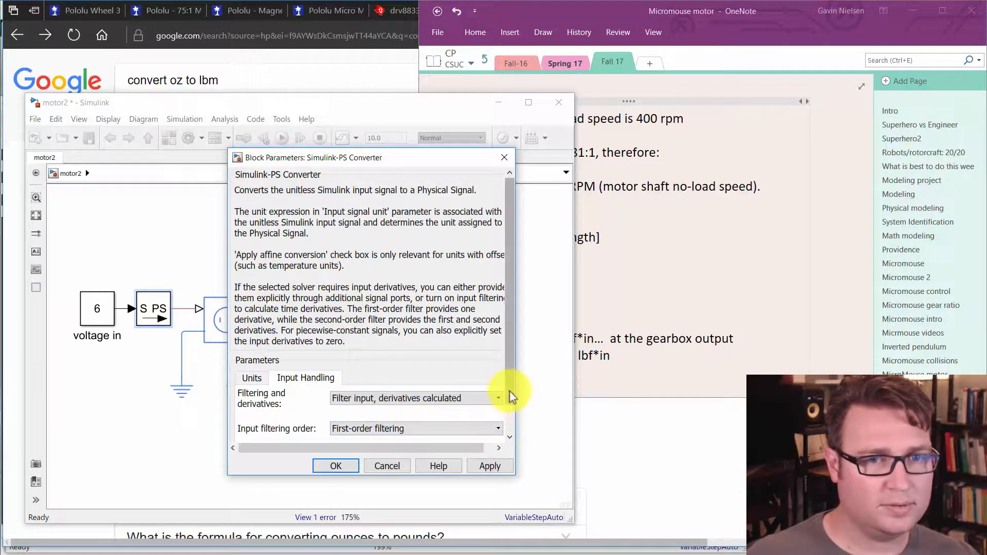
{"action": "scroll", "coordinate": [506, 401], "scroll_direction": "down", "scroll_amount": 1}
{"action": "left_click", "coordinate": [452, 415]}
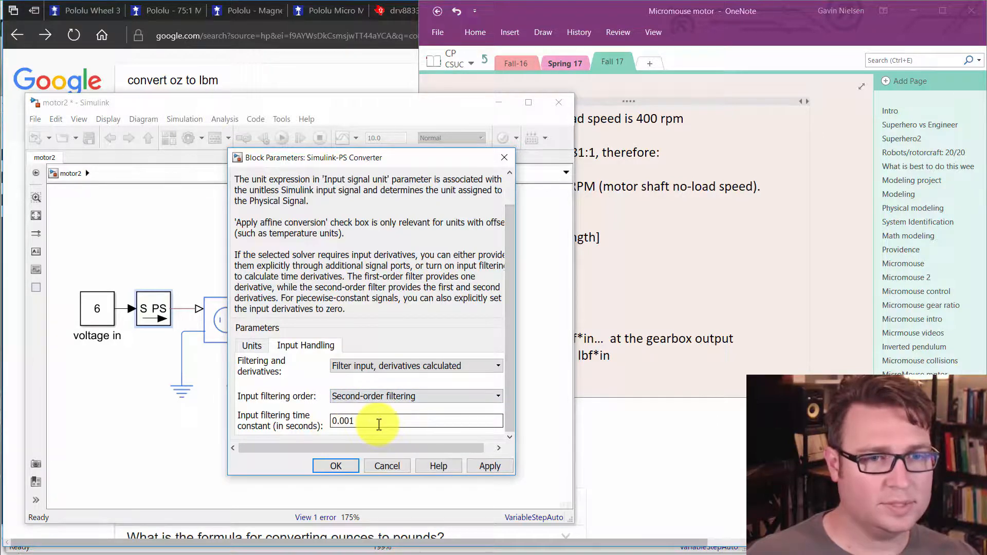
{"action": "left_click", "coordinate": [337, 466]}
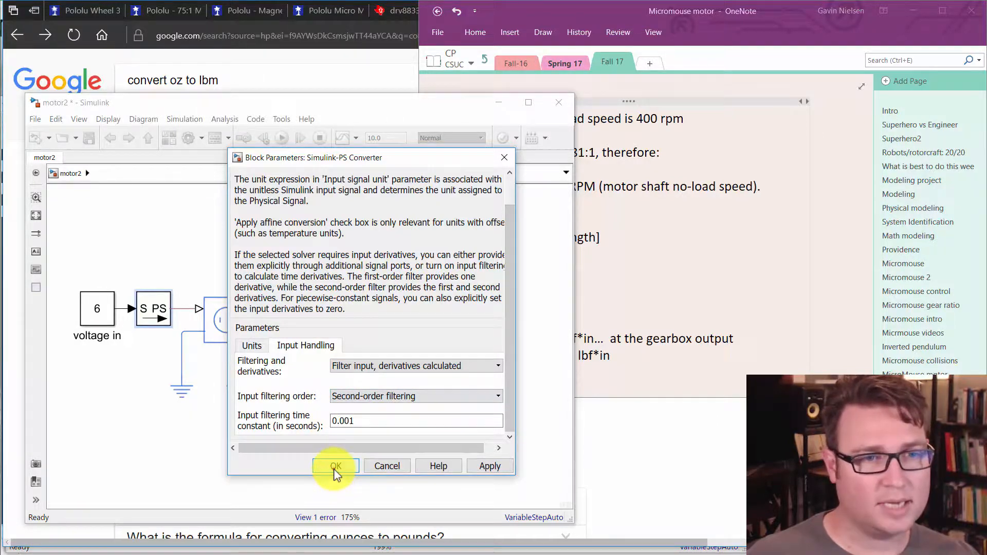
{"action": "left_click_drag", "start_coordinate": [111, 331], "coordinate": [98, 331]}
Add a Mechanical Rotational Reference block near the motor subsystem's C port and hide its name
{"action": "left_click_drag", "start_coordinate": [414, 398], "coordinate": [409, 396]}
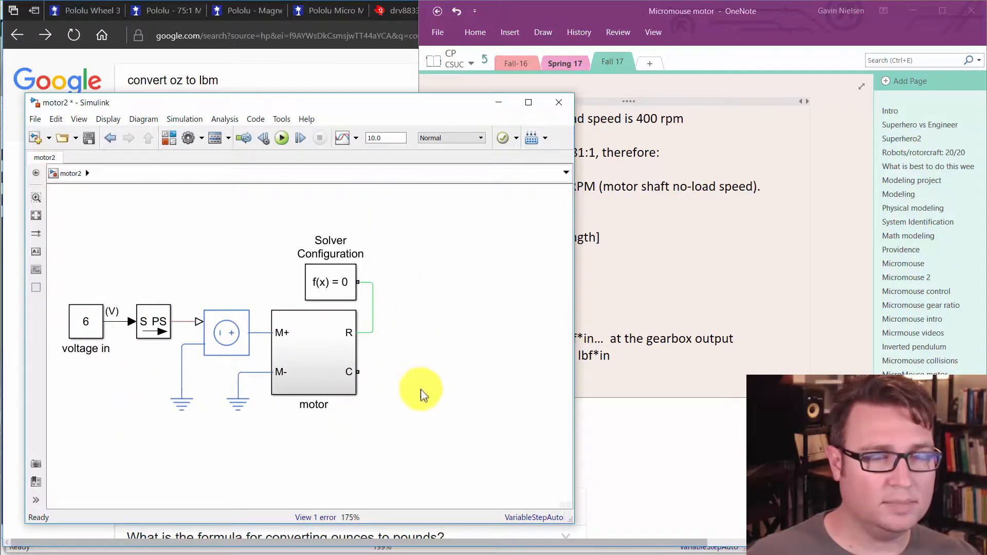
{"action": "left_click_drag", "start_coordinate": [421, 392], "coordinate": [423, 372]}
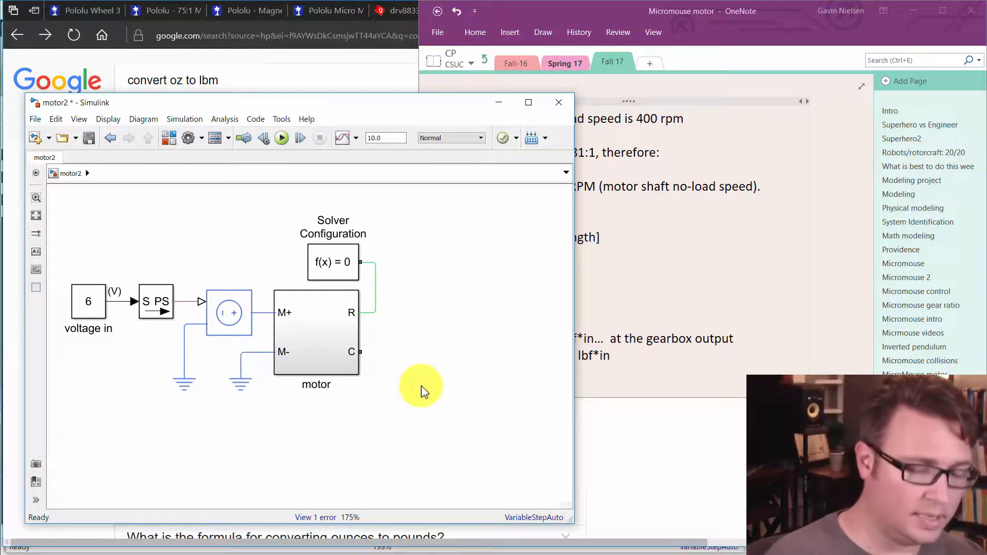
{"action": "double_click", "coordinate": [420, 385]}
{"action": "type", "text": "rot ref"}
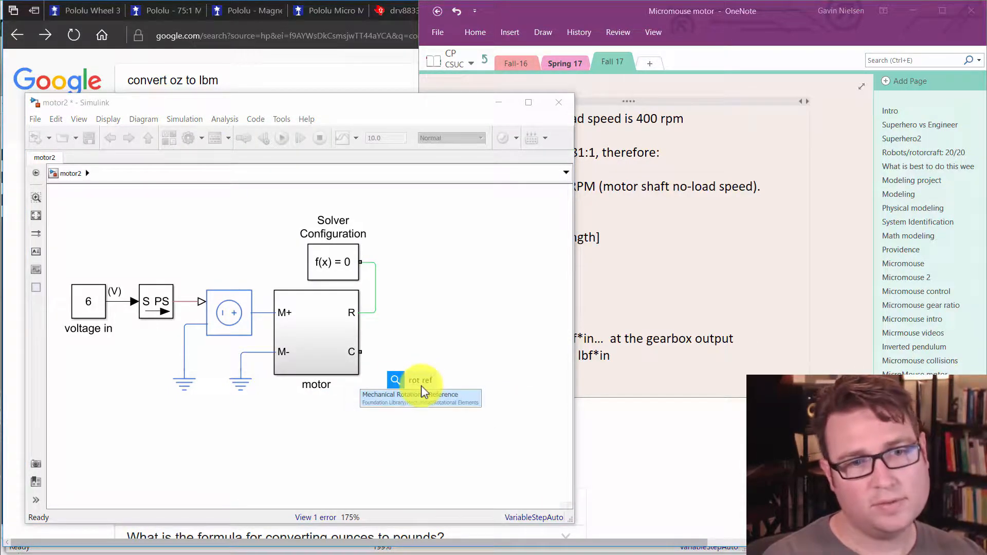
{"action": "key", "text": "Return"}
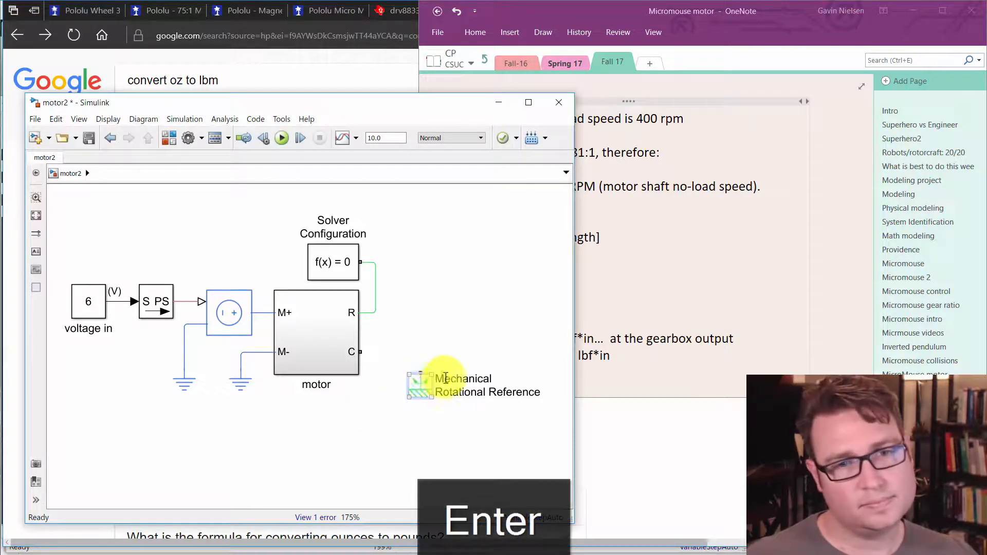
{"action": "right_click", "coordinate": [425, 385]}
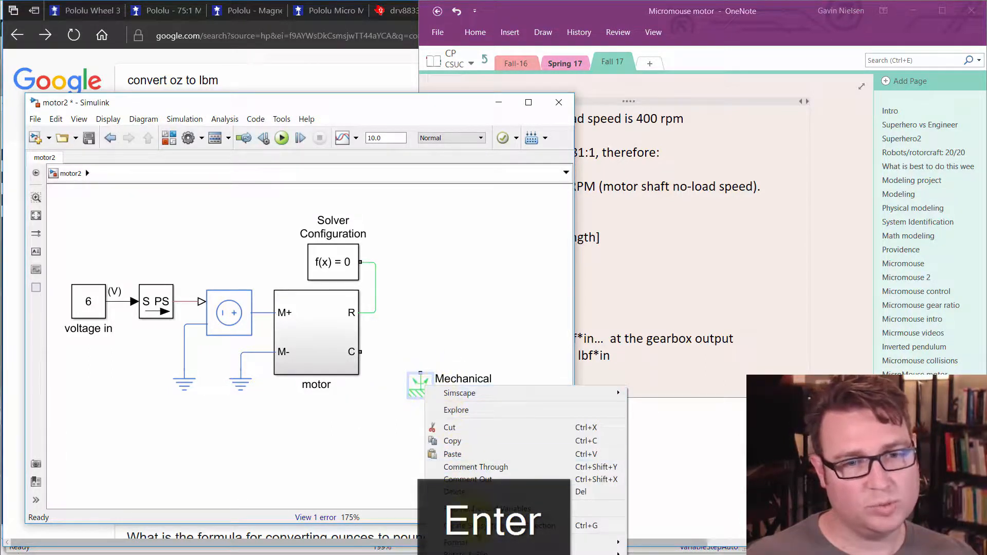
{"action": "mouse_move", "coordinate": [492, 544]}
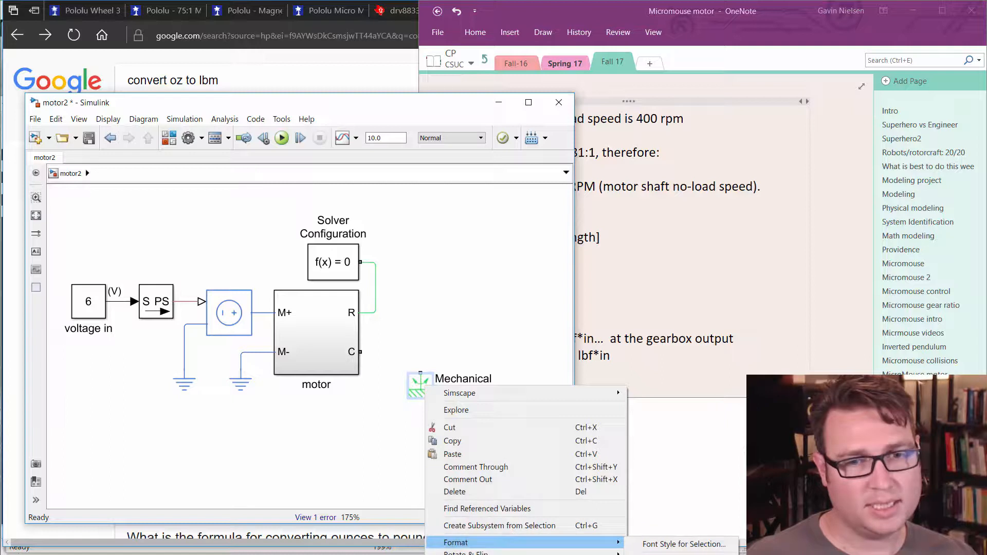
{"action": "left_click", "coordinate": [421, 399]}
Connect the Mechanical Rotational Reference to the motor's C port and enlarge the model window
{"action": "left_click_drag", "start_coordinate": [398, 385], "coordinate": [360, 352]}
{"action": "scroll", "coordinate": [423, 388], "scroll_direction": "right", "scroll_amount": 3}
{"action": "left_click", "coordinate": [390, 334]}
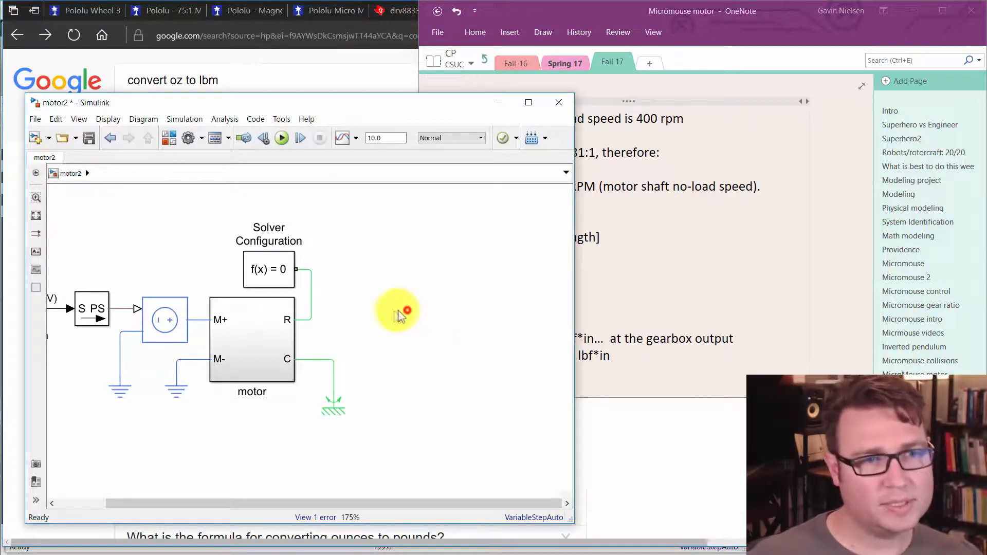
{"action": "left_click_drag", "start_coordinate": [454, 107], "coordinate": [436, 72]}
{"action": "left_click_drag", "start_coordinate": [553, 484], "coordinate": [711, 535]}
{"action": "left_click_drag", "start_coordinate": [506, 436], "coordinate": [572, 452]}
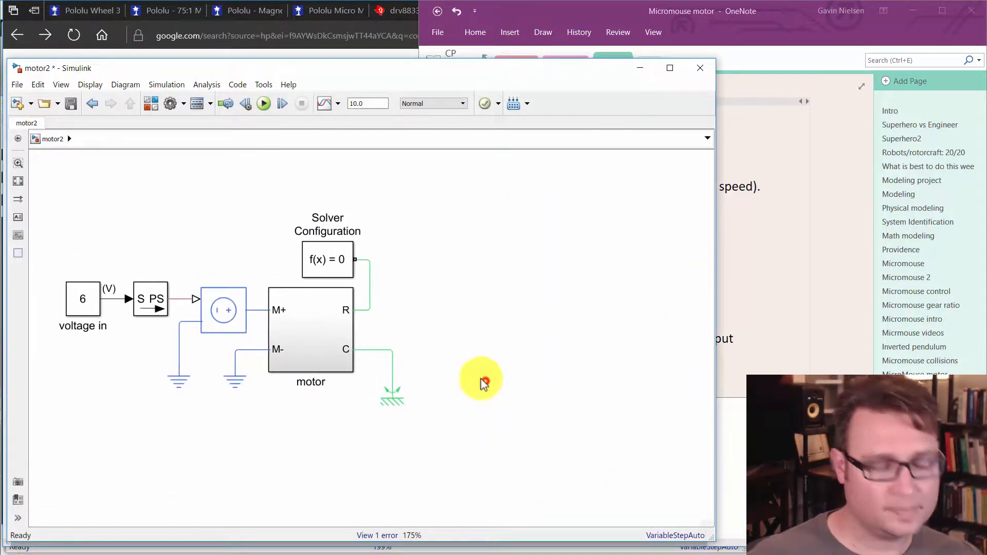
Add an Ideal Torque Sensor block and connect its R port to the motor's R port line
{"action": "double_click", "coordinate": [480, 378]}
{"action": "type", "text": "torqu"}
{"action": "type", "text": "e sensor"}
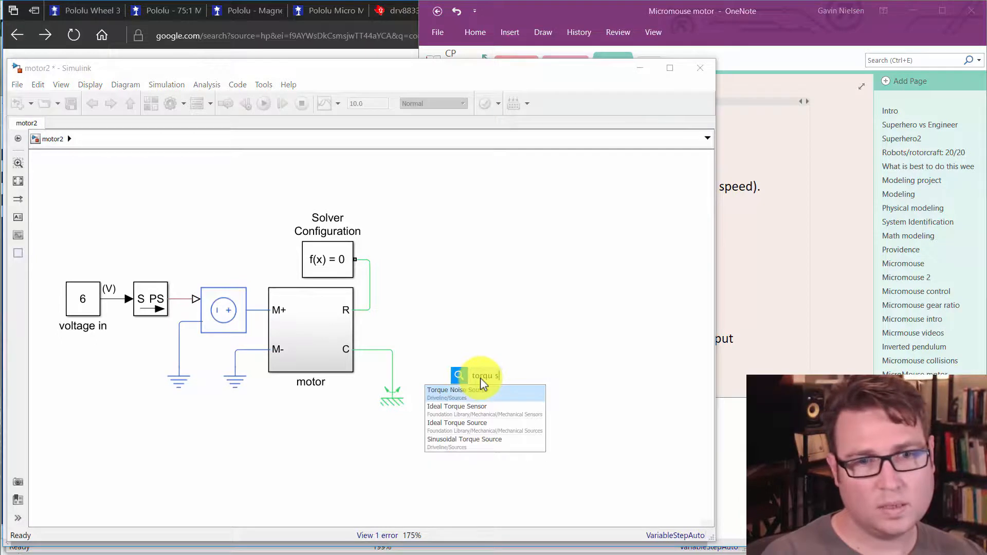
{"action": "key", "text": "Return"}
{"action": "left_click_drag", "start_coordinate": [480, 378], "coordinate": [369, 310]}
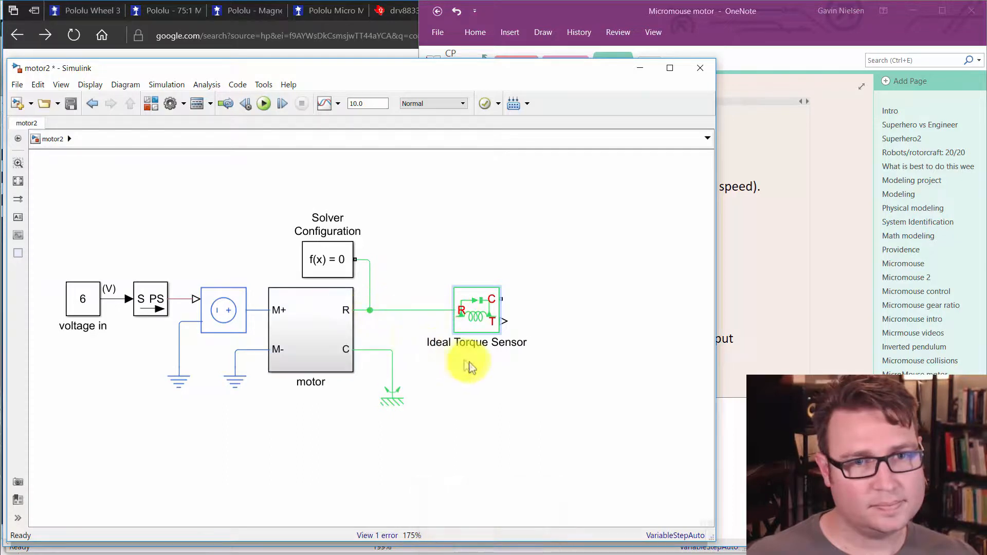
{"action": "left_click", "coordinate": [400, 384]}
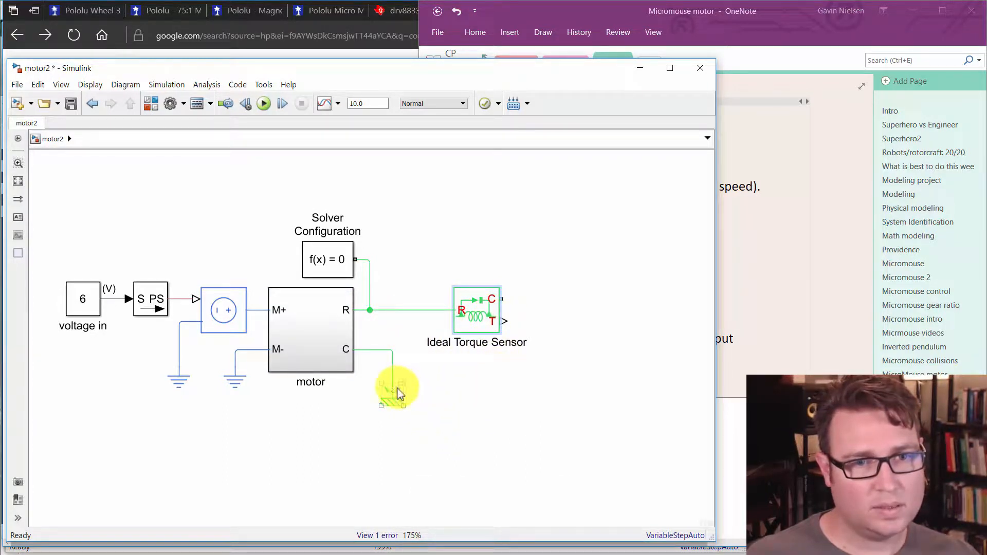
{"action": "left_click", "coordinate": [427, 365]}
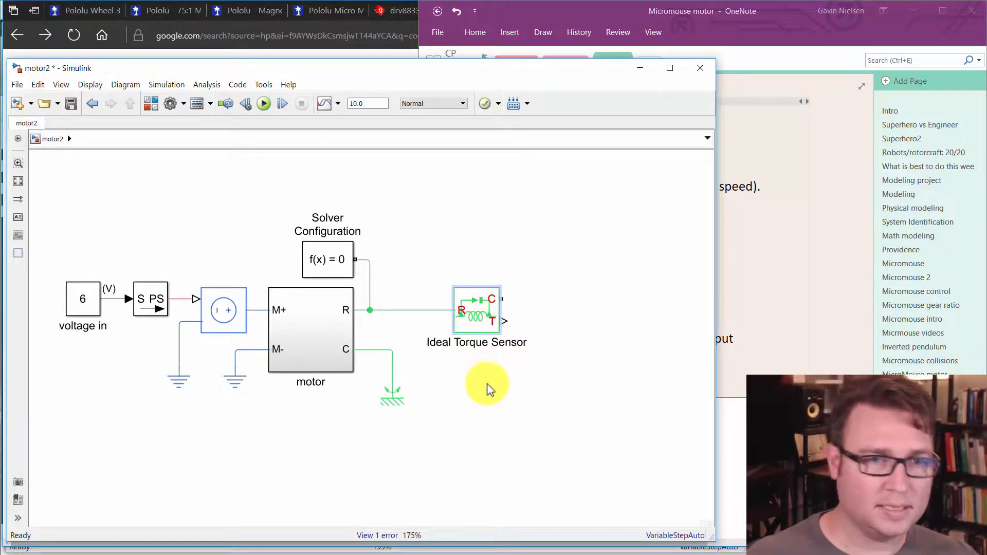
{"action": "left_click_drag", "start_coordinate": [487, 389], "coordinate": [423, 381]}
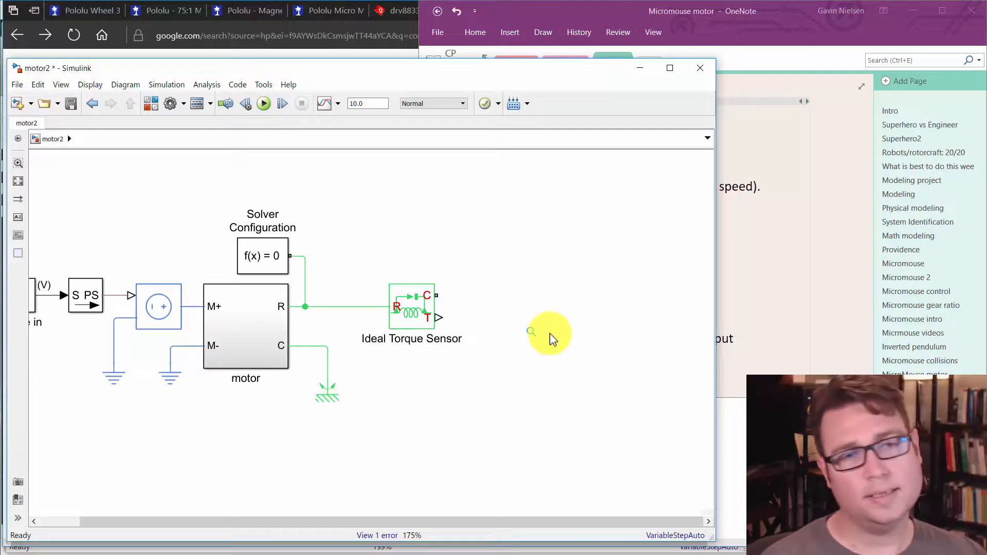
{"action": "type", "text": "rotation"}
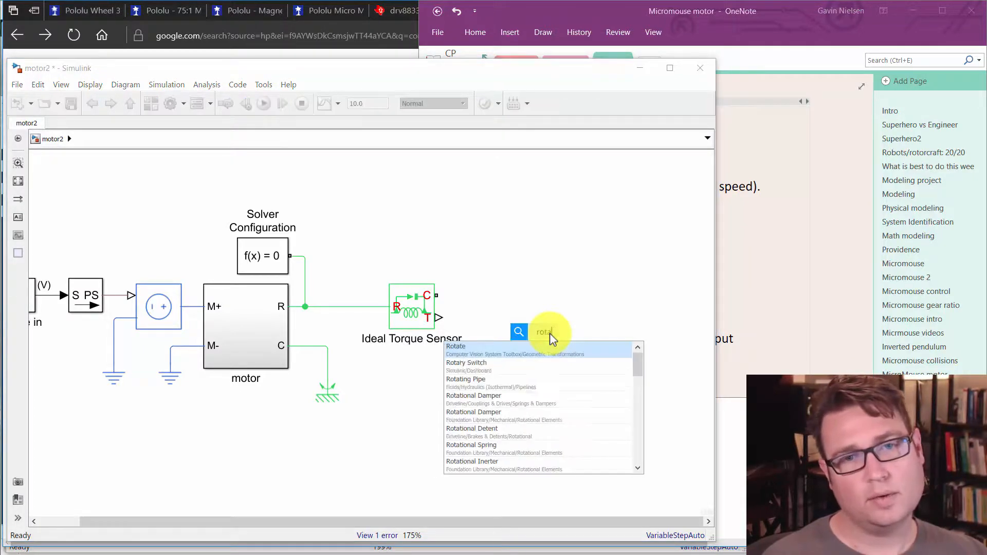
{"action": "key", "text": "BackSpace"}
{"action": "key", "text": "BackSpace"}
{"action": "key", "text": "BackSpace"}
{"action": "key", "text": "BackSpace"}
{"action": "key", "text": "BackSpace"}
{"action": "key", "text": "BackSpace"}
{"action": "key", "text": "BackSpace"}
{"action": "key", "text": "BackSpace"}
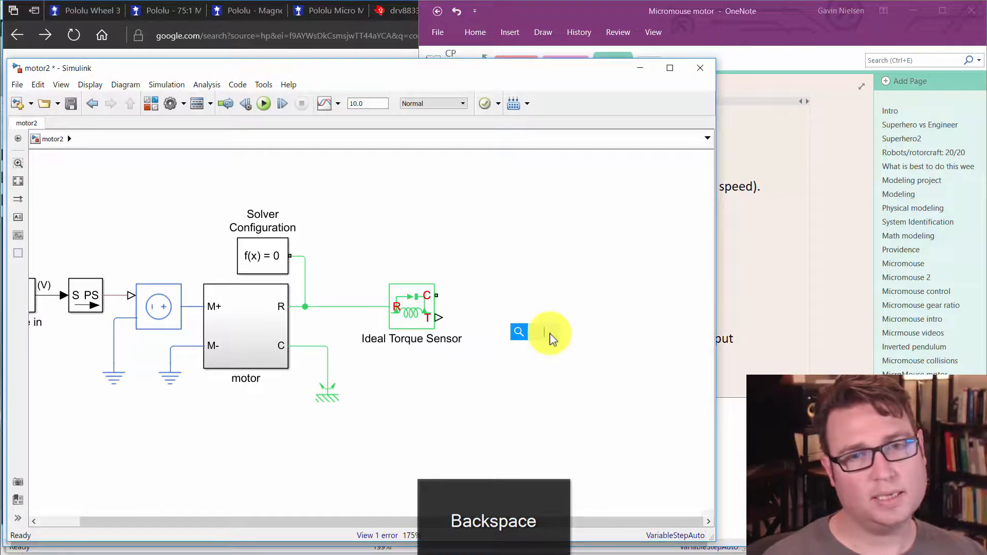
Add an Ideal Rotational Motion Sensor connected between the torque sensor's C port and a copy of the Mechanical Rotational Reference
{"action": "type", "text": "motion se"}
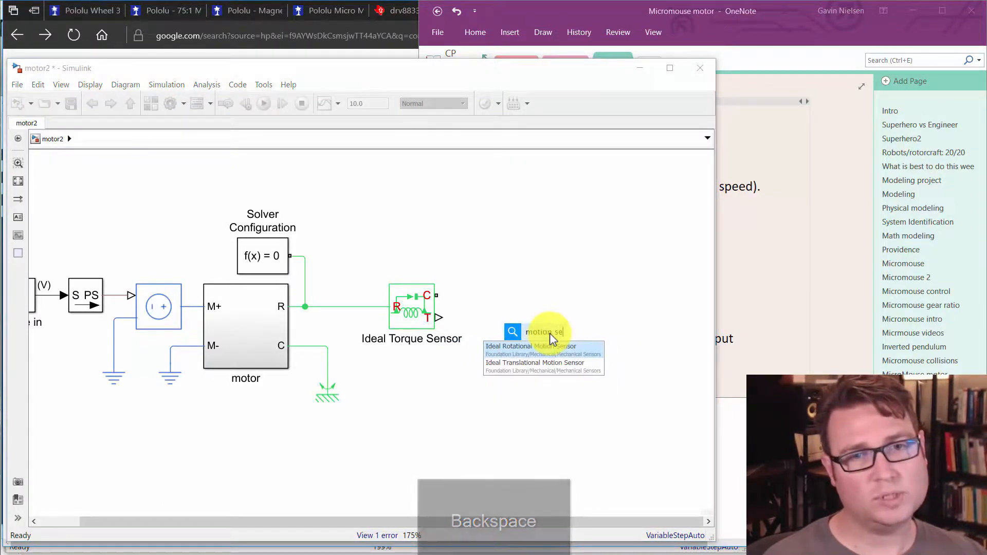
{"action": "key", "text": "Return"}
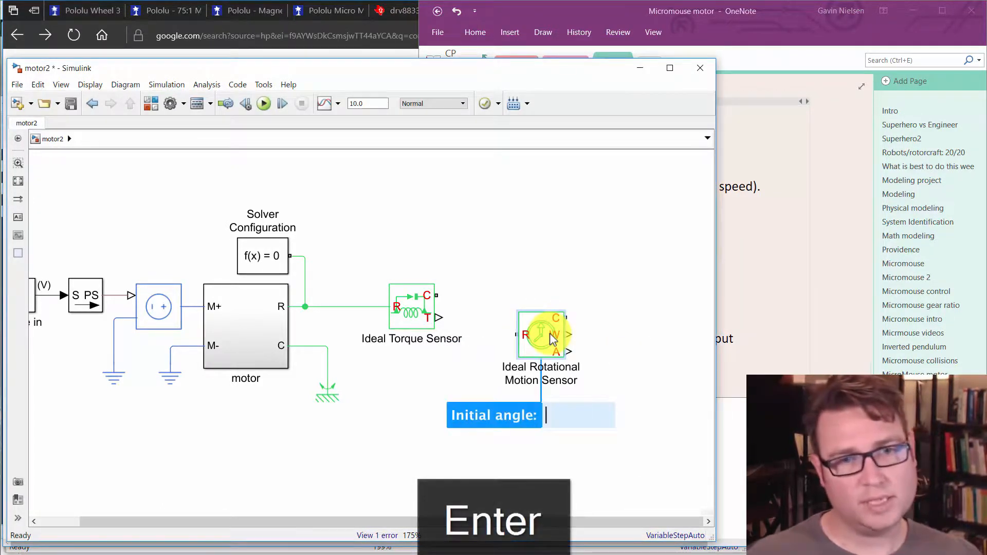
{"action": "left_click_drag", "start_coordinate": [552, 339], "coordinate": [526, 299]}
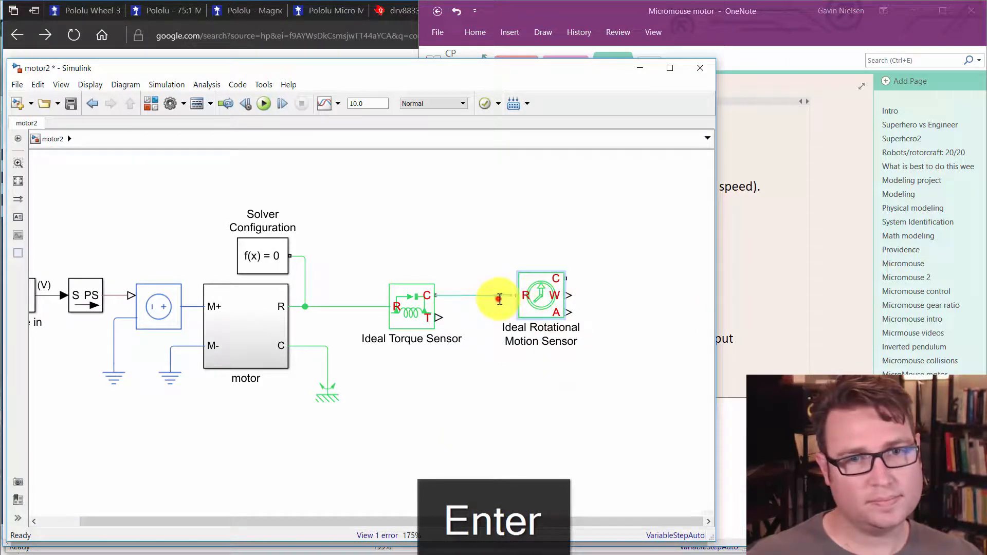
{"action": "left_click_drag", "start_coordinate": [327, 389], "coordinate": [542, 287]}
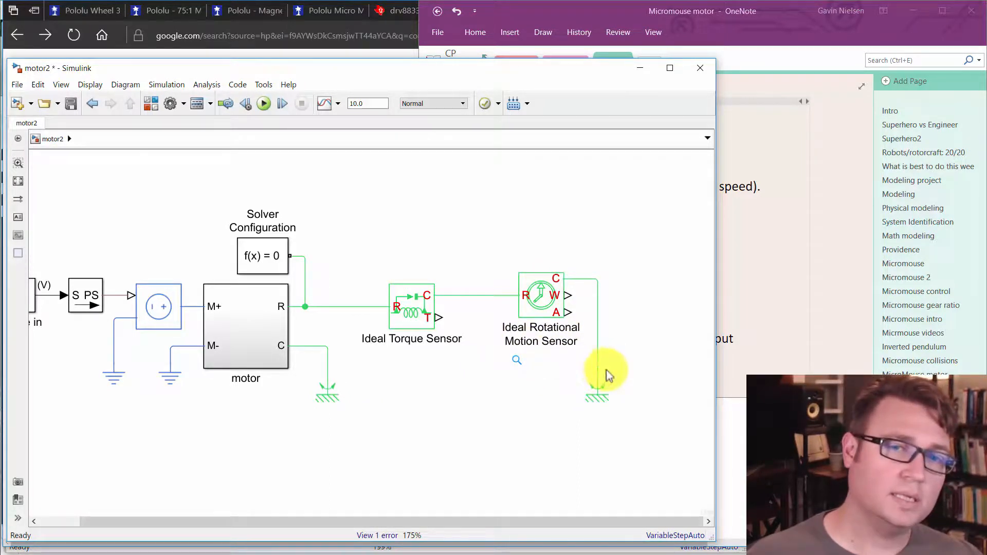
Move the motion sensor and its reference above the torque sensor's level, and shift the torque sensor closer to the motor
{"action": "left_click_drag", "start_coordinate": [599, 391], "coordinate": [489, 215]}
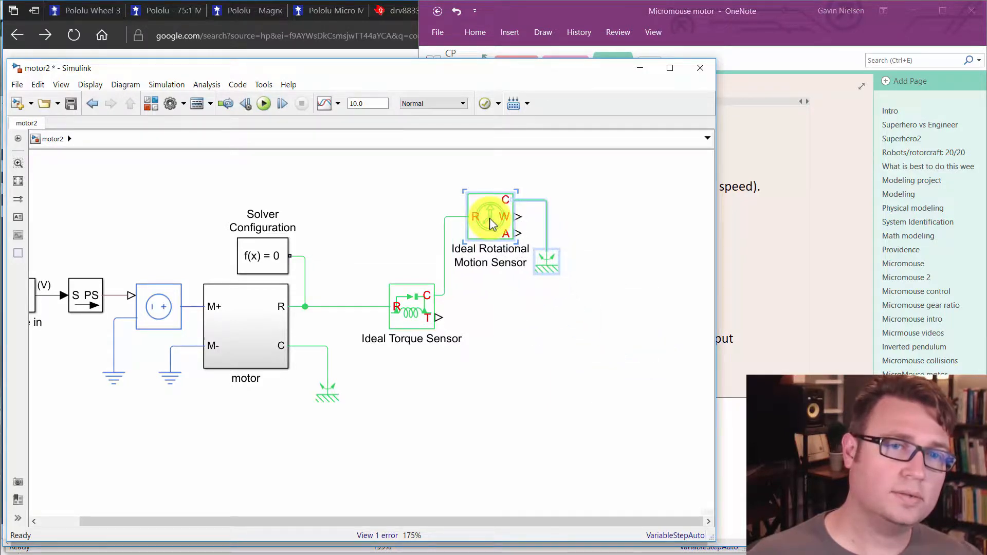
{"action": "left_click_drag", "start_coordinate": [538, 368], "coordinate": [539, 397]}
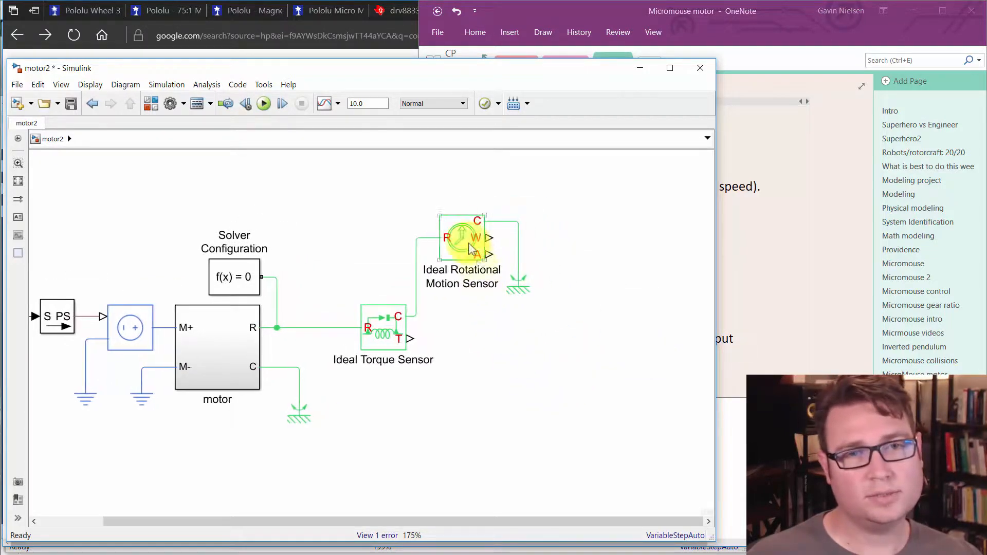
{"action": "left_click", "coordinate": [394, 343]}
{"action": "left_click_drag", "start_coordinate": [394, 343], "coordinate": [366, 341]}
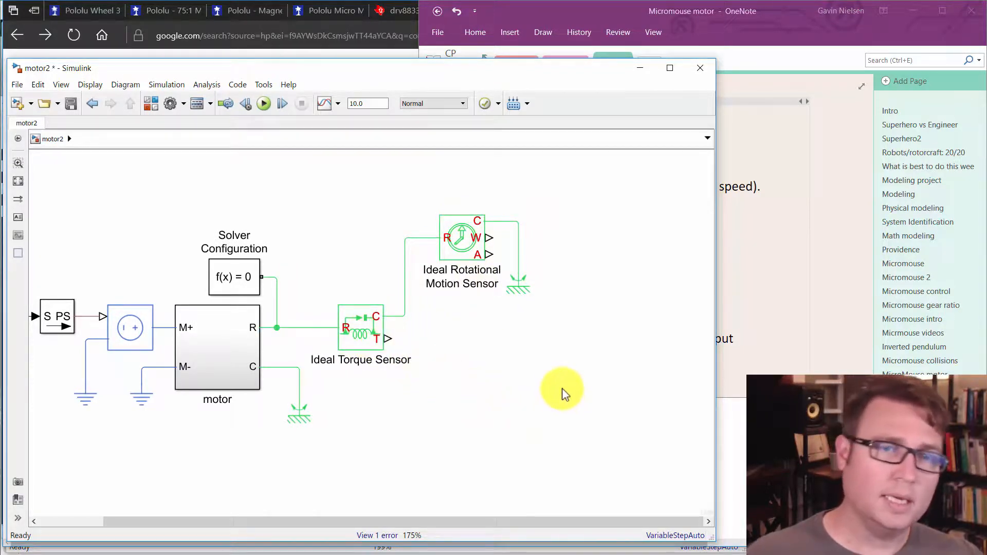
Add a PS-Simulink Converter and connect its input to the W port of the Ideal Rotational Motion Sensor
{"action": "left_click_drag", "start_coordinate": [576, 375], "coordinate": [565, 400]}
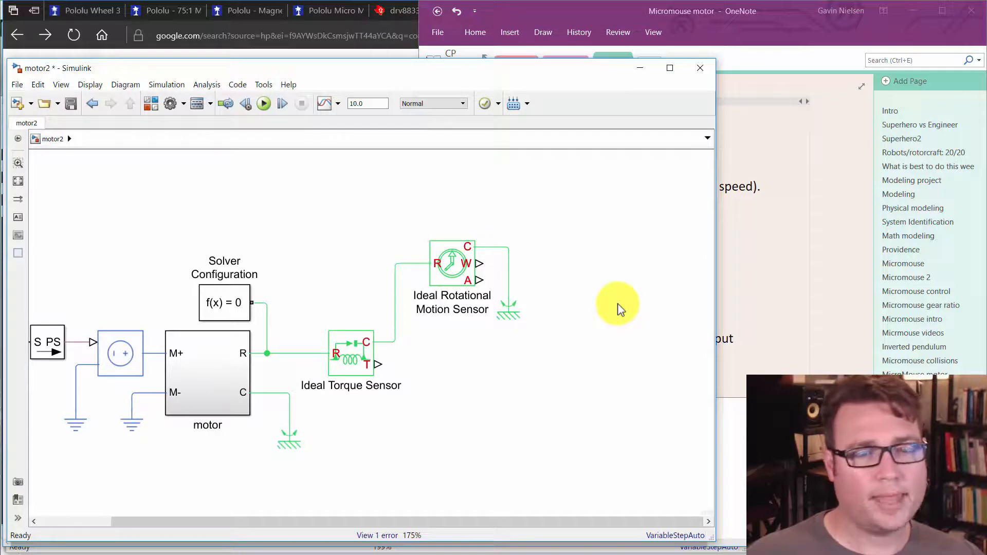
{"action": "double_click", "coordinate": [587, 292]}
{"action": "type", "text": "ps sim"}
{"action": "key", "text": "Return"}
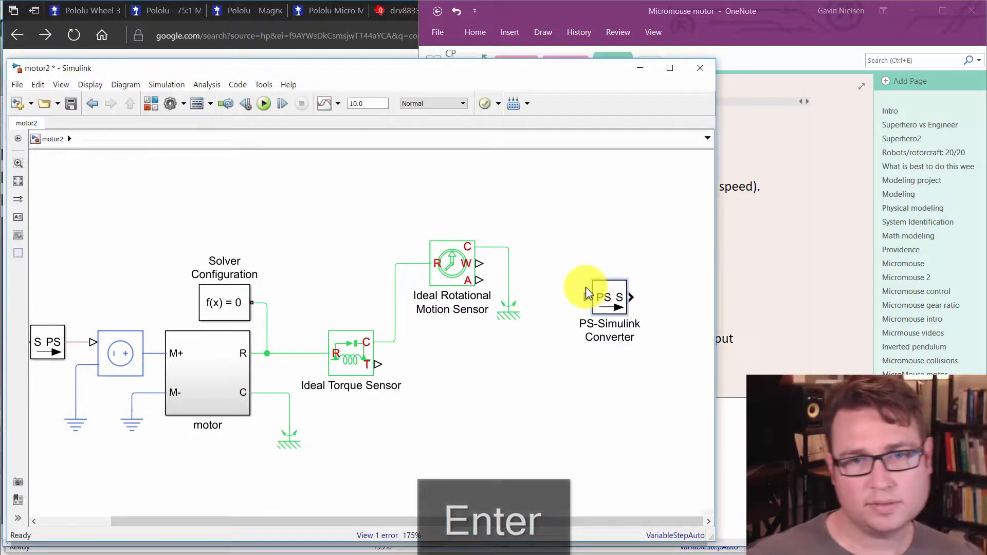
{"action": "right_click", "coordinate": [609, 297]}
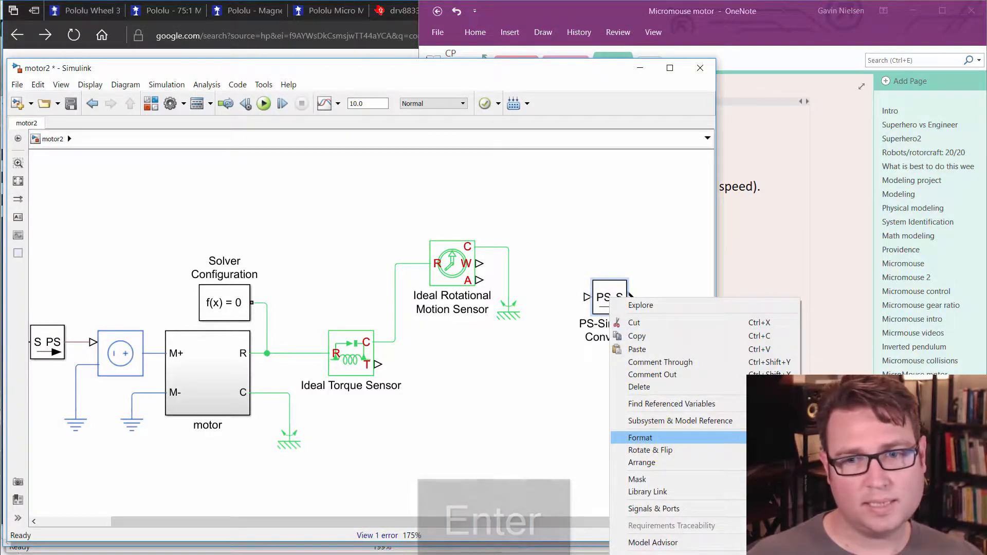
{"action": "key", "text": "Escape"}
{"action": "mouse_move", "coordinate": [606, 298]}
{"action": "left_mouse_down"}
{"action": "mouse_move", "coordinate": [569, 277]}
{"action": "mouse_move", "coordinate": [476, 262]}
{"action": "left_mouse_up"}
{"action": "left_click_drag", "start_coordinate": [557, 258], "coordinate": [558, 263]}
{"action": "left_click", "coordinate": [583, 335]}
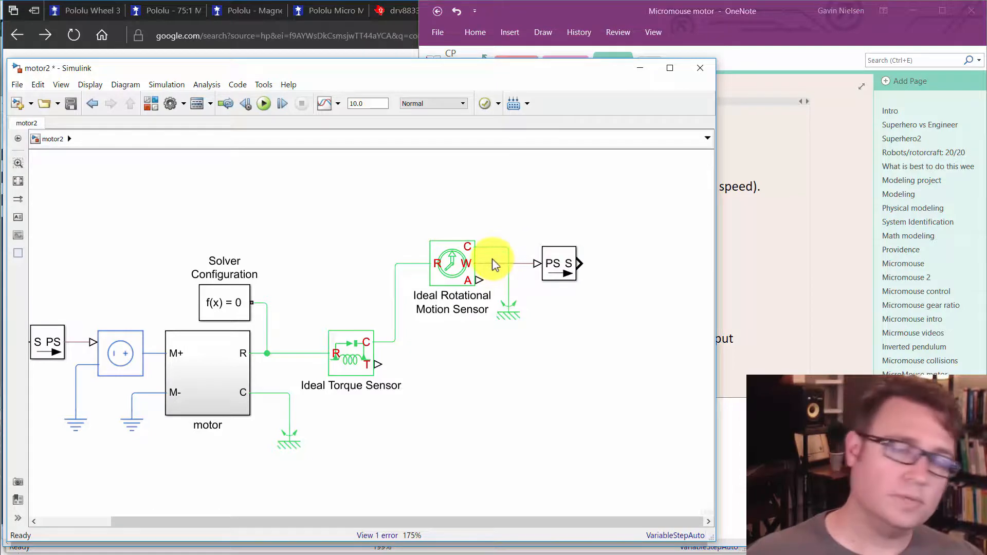
Move the converter slightly closer to the motion sensor and set its output signal unit to rpm
{"action": "left_click_drag", "start_coordinate": [555, 264], "coordinate": [549, 265]}
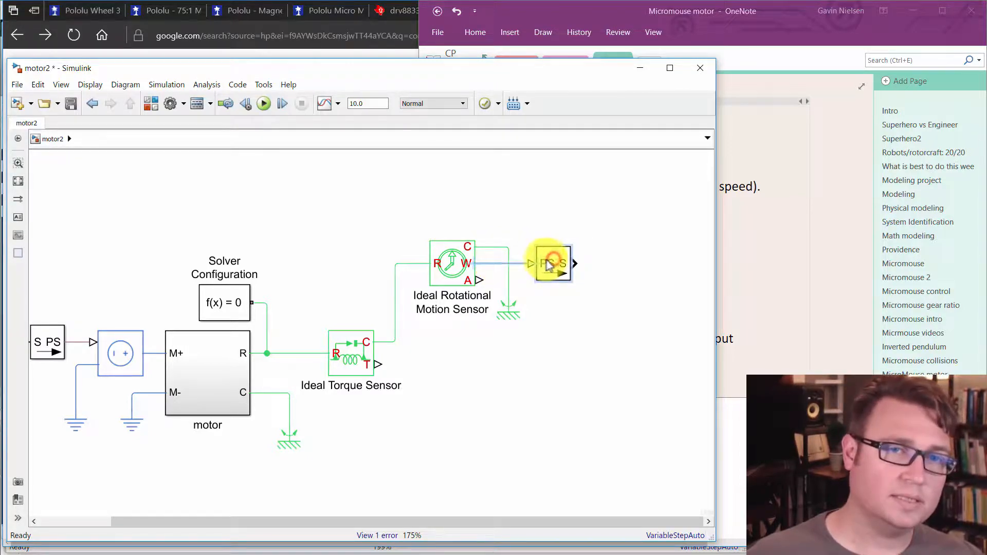
{"action": "double_click", "coordinate": [549, 265]}
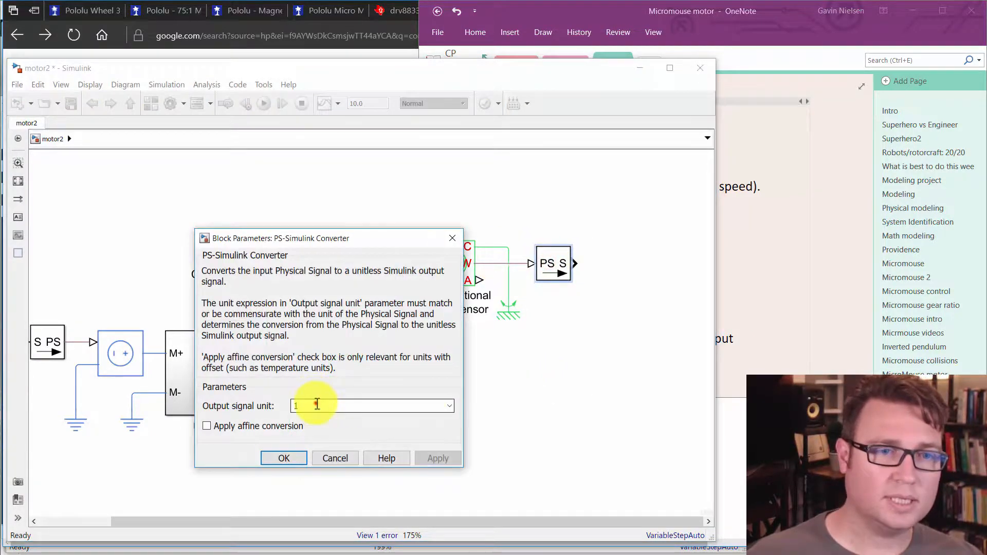
{"action": "key", "text": "Return"}
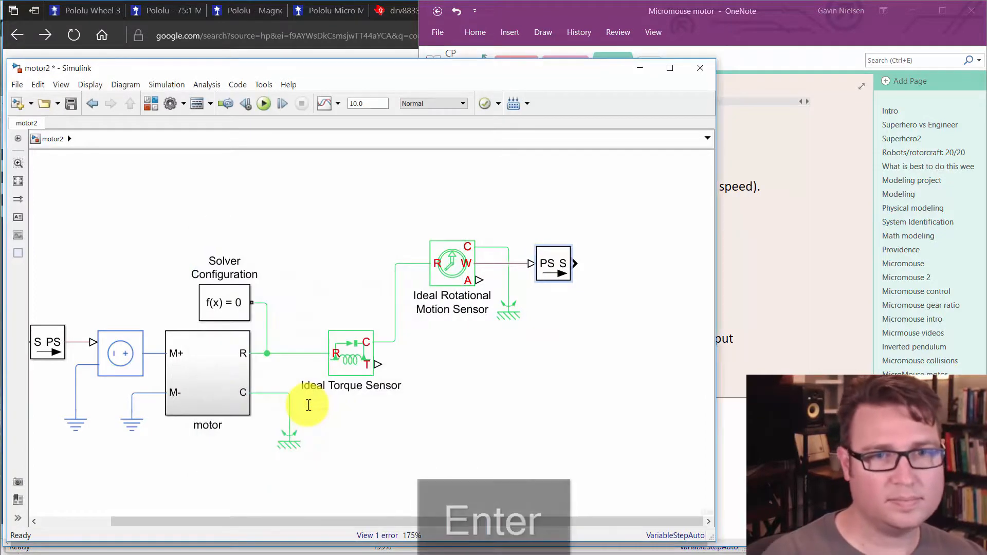
Copy the PS-Simulink Converter onto the torque sensor's T port and set the copy's output signal unit to lbf*in
{"action": "left_click_drag", "start_coordinate": [556, 268], "coordinate": [455, 369]}
{"action": "left_click", "coordinate": [413, 366]}
{"action": "double_click", "coordinate": [452, 366]}
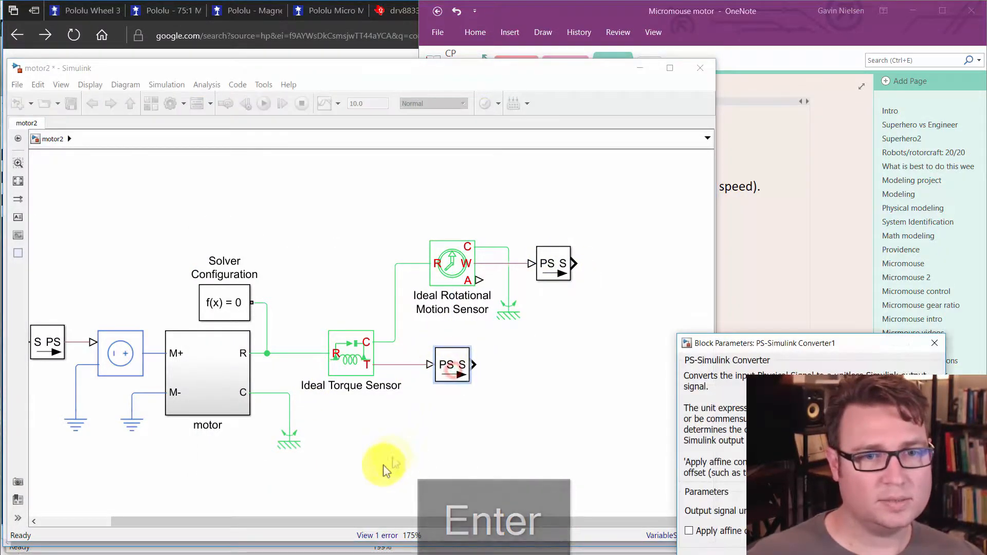
{"action": "left_click_drag", "start_coordinate": [788, 338], "coordinate": [300, 225]}
{"action": "type", "text": "lbf*in"}
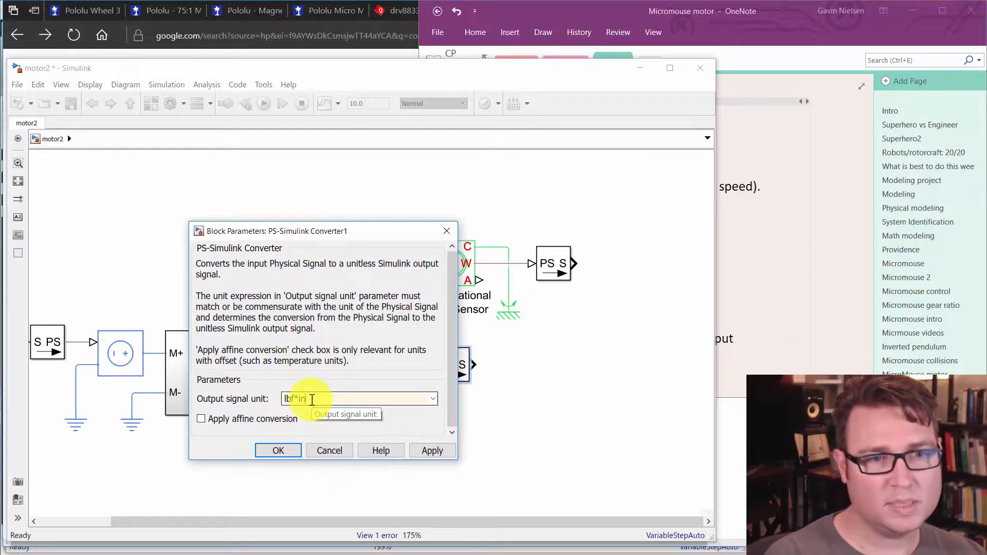
{"action": "key", "text": "Return"}
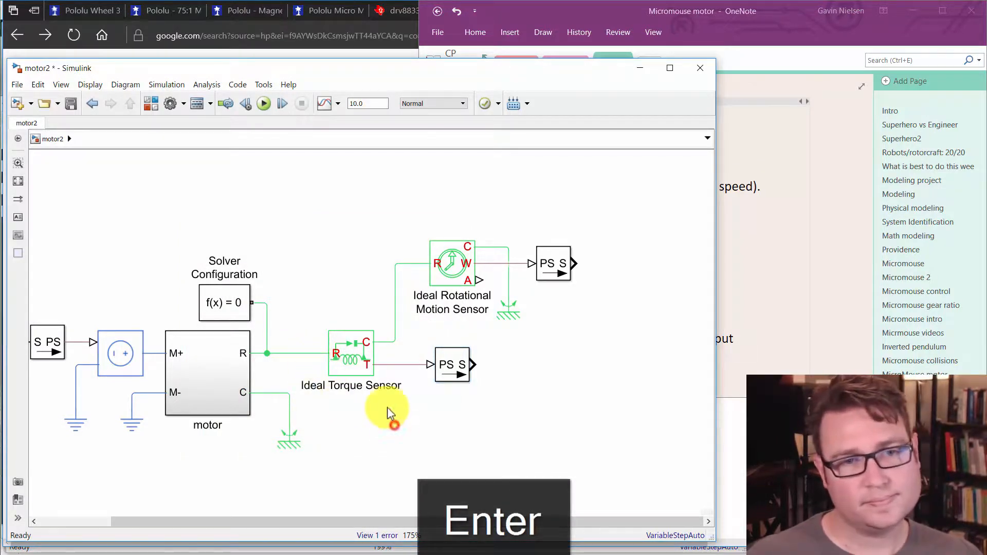
Add a Scope block to the speed converter's output and a second Scope to the torque converter's output
{"action": "left_click", "coordinate": [366, 386]}
{"action": "left_click", "coordinate": [383, 422]}
{"action": "left_click_drag", "start_coordinate": [386, 417], "coordinate": [445, 390]}
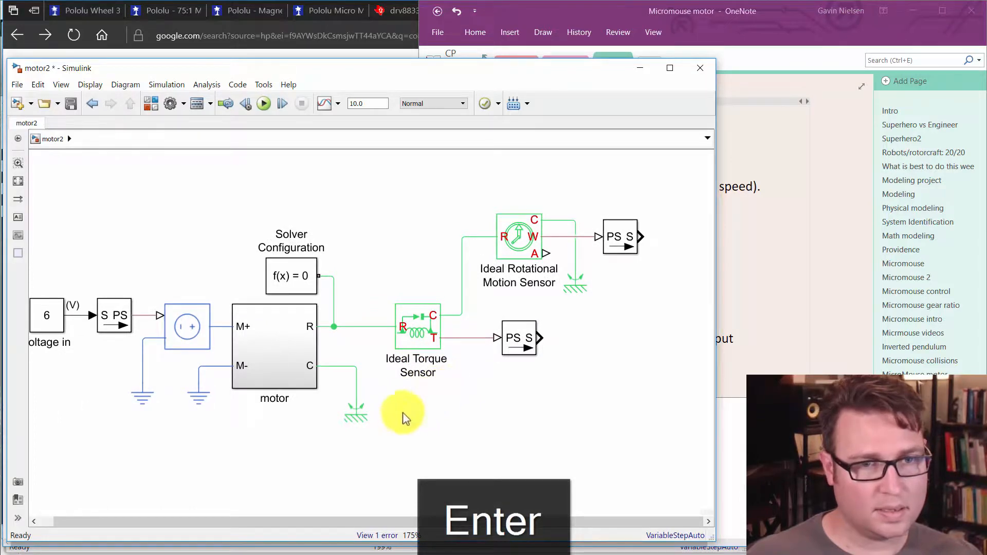
{"action": "left_click", "coordinate": [628, 241]}
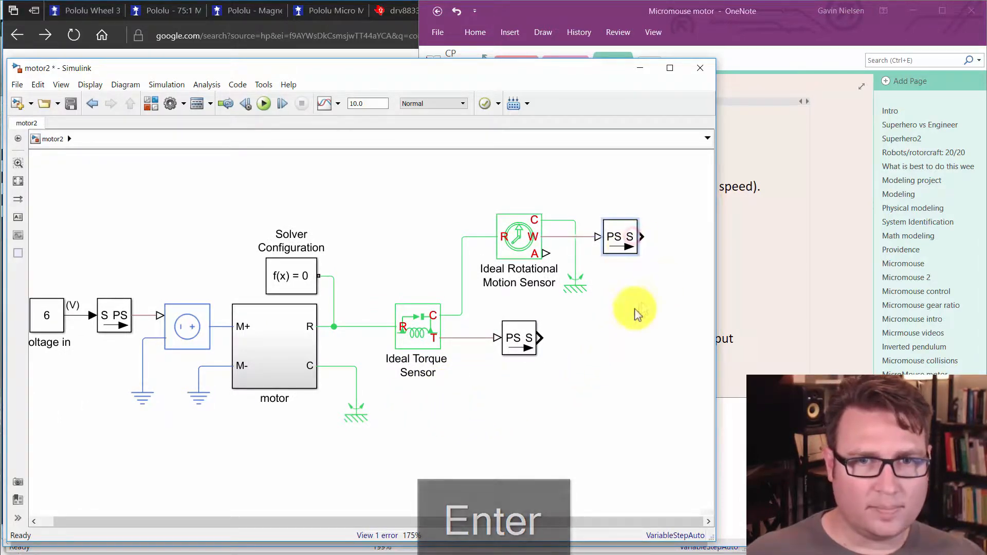
{"action": "double_click", "coordinate": [661, 279]}
{"action": "type", "text": "scope"}
{"action": "key", "text": "Return"}
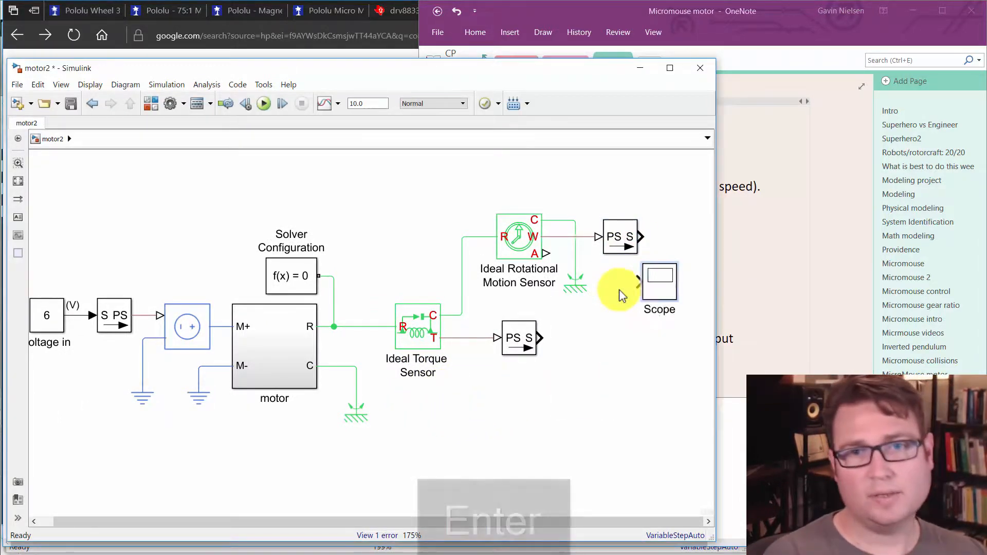
{"action": "key", "text": "Return"}
{"action": "left_click_drag", "start_coordinate": [634, 282], "coordinate": [620, 340]}
{"action": "left_click", "coordinate": [591, 338]}
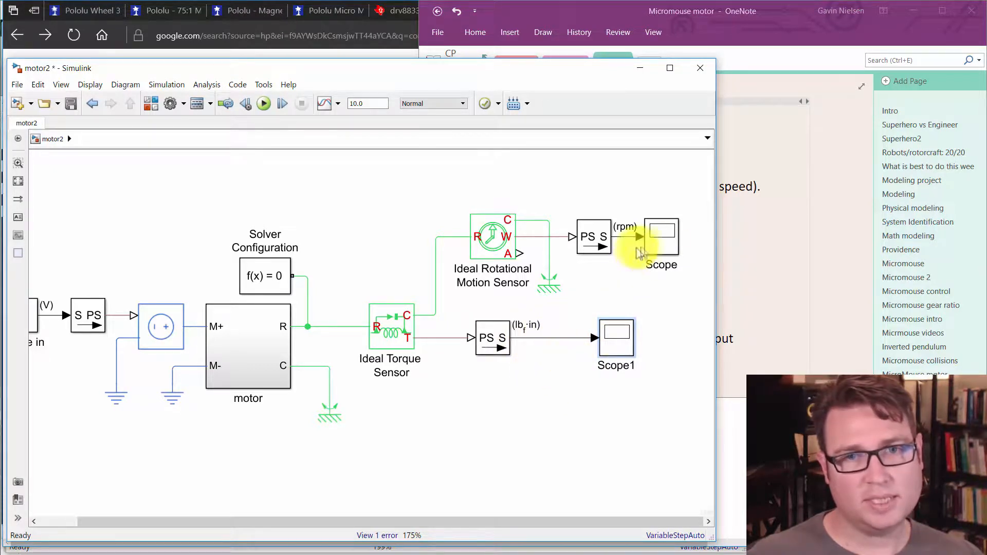
Open the scope on the rpm signal, dock it in the MATLAB window, and return to the motor2 model
{"action": "left_click", "coordinate": [648, 267]}
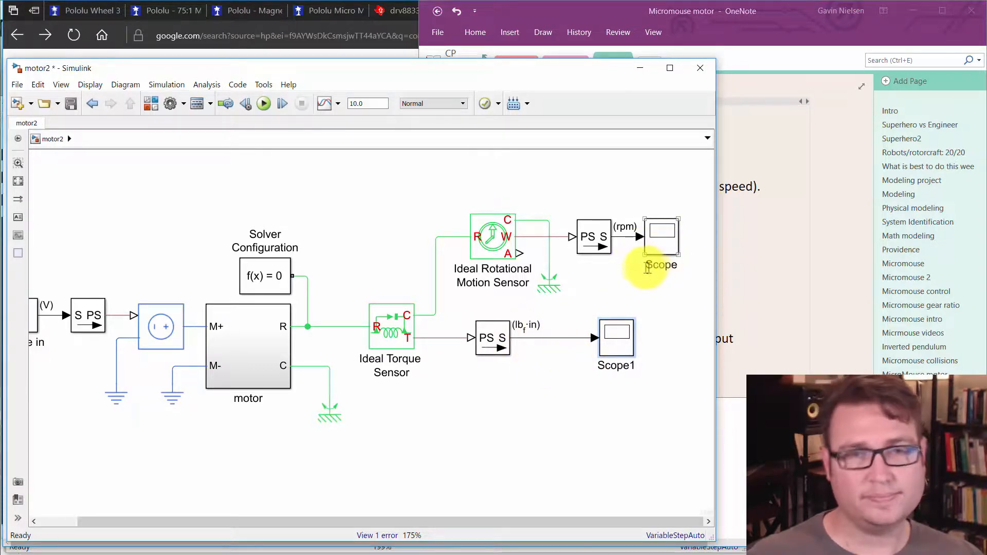
{"action": "left_click", "coordinate": [664, 243]}
{"action": "double_click", "coordinate": [664, 243]}
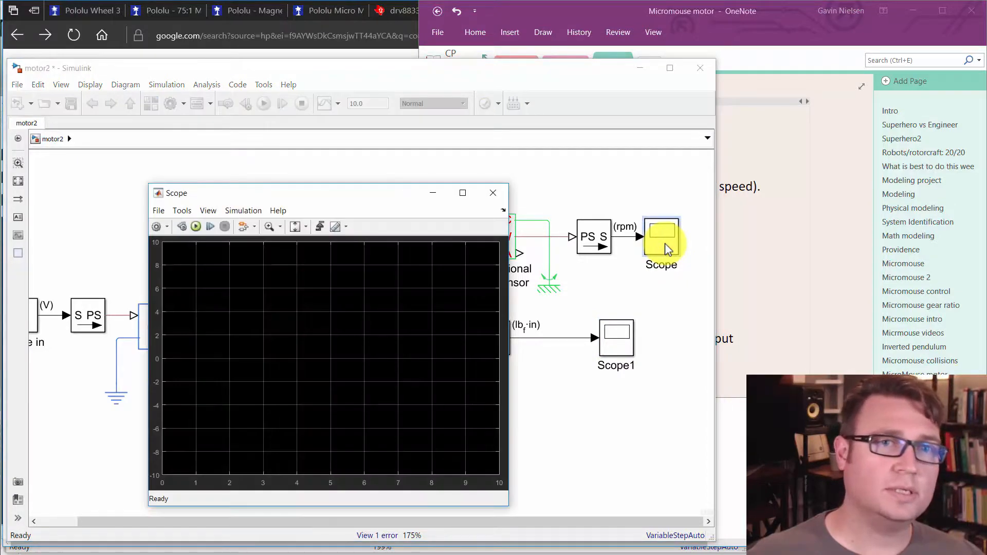
{"action": "left_click", "coordinate": [504, 208]}
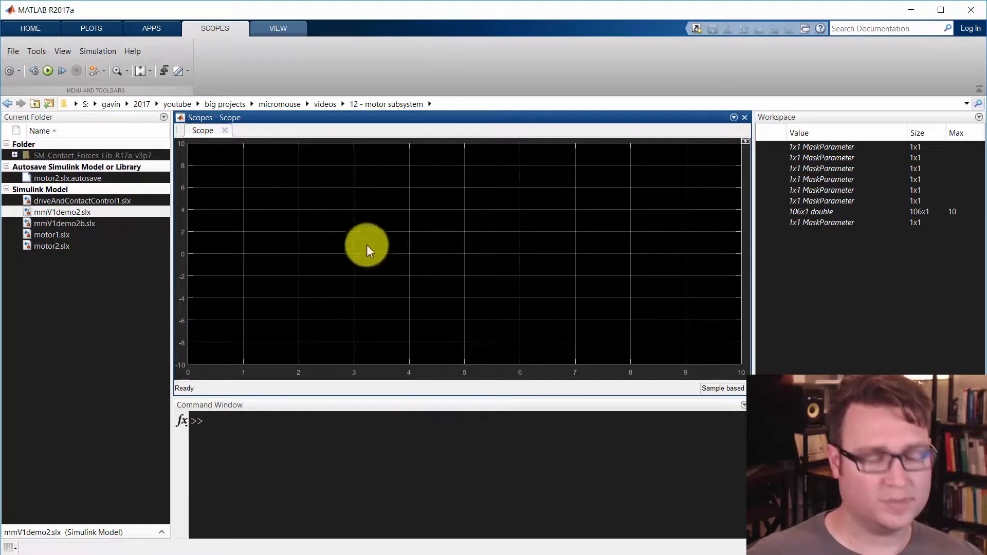
{"action": "key", "text": "alt+Tab"}
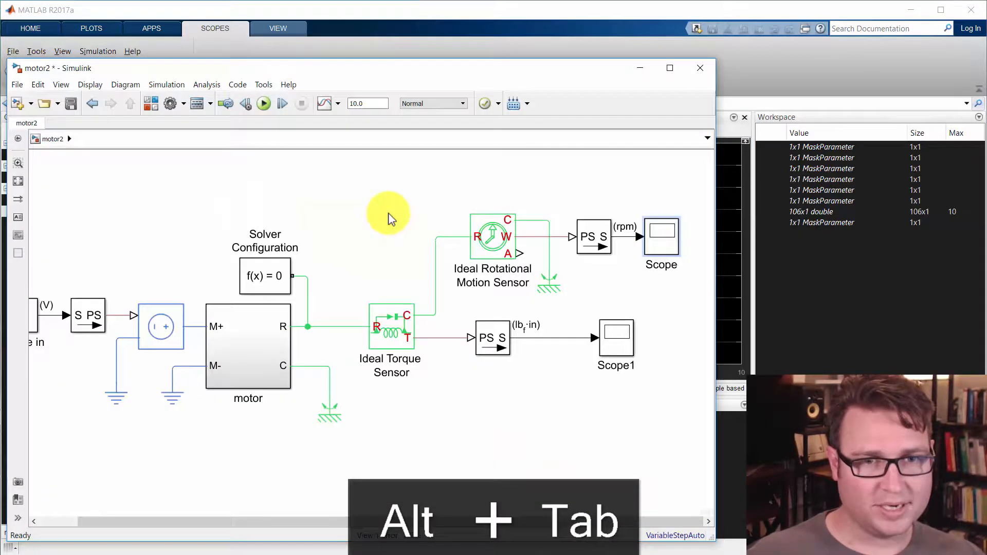
Label the rpm signal line "speed", shift its scope farther from the converter, and rename that scope "speed"
{"action": "left_click", "coordinate": [663, 265]}
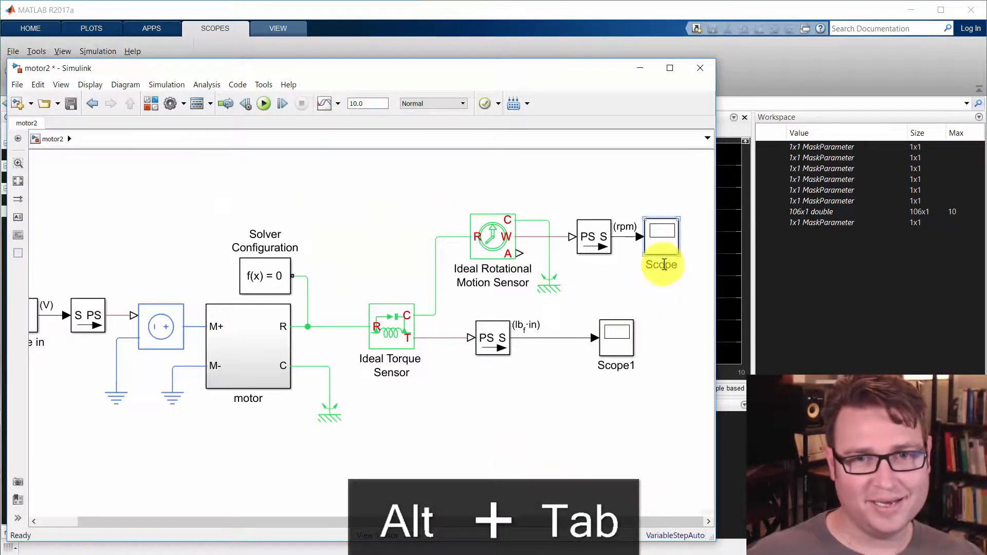
{"action": "left_click", "coordinate": [622, 238]}
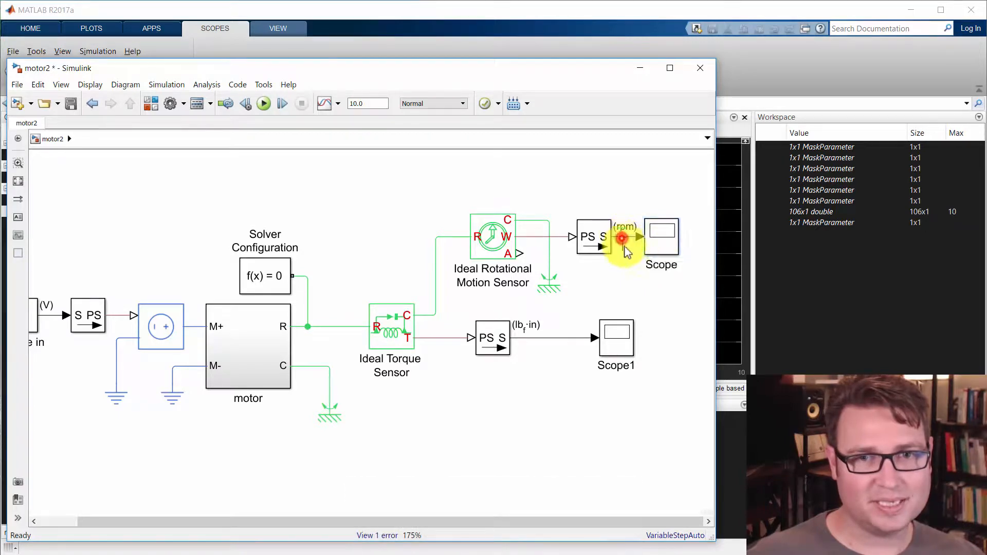
{"action": "type", "text": "speed"}
{"action": "left_click", "coordinate": [628, 272]}
{"action": "left_click_drag", "start_coordinate": [664, 241], "coordinate": [681, 240]}
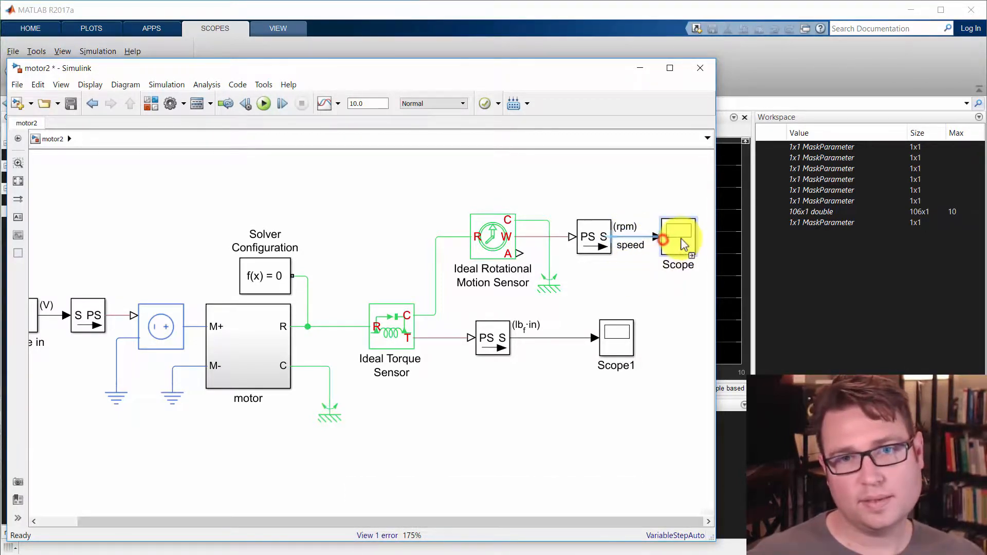
{"action": "key", "text": "BackSpace"}
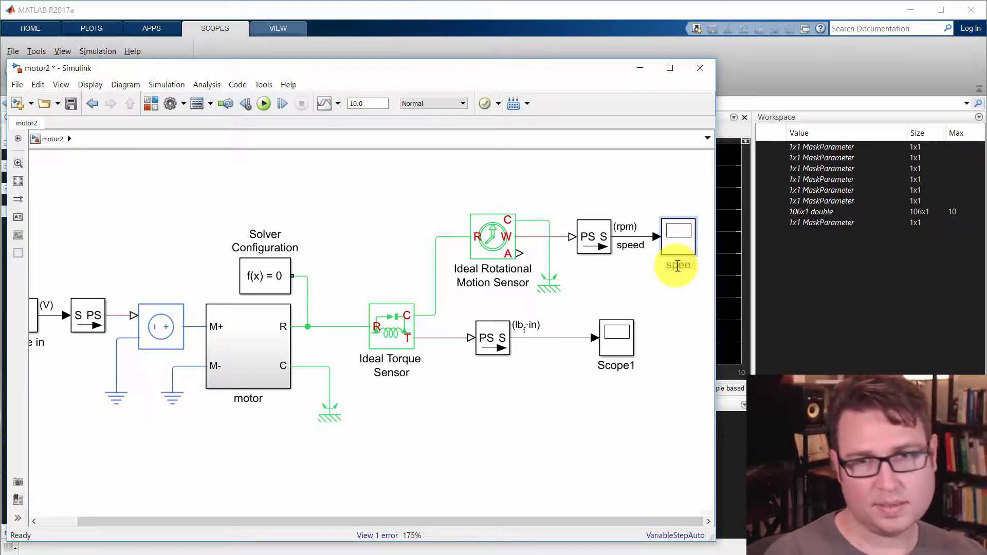
Label the lbf·in signal line "torque" and rename its scope "torque"
{"action": "double_click", "coordinate": [562, 337]}
{"action": "type", "text": "torque"}
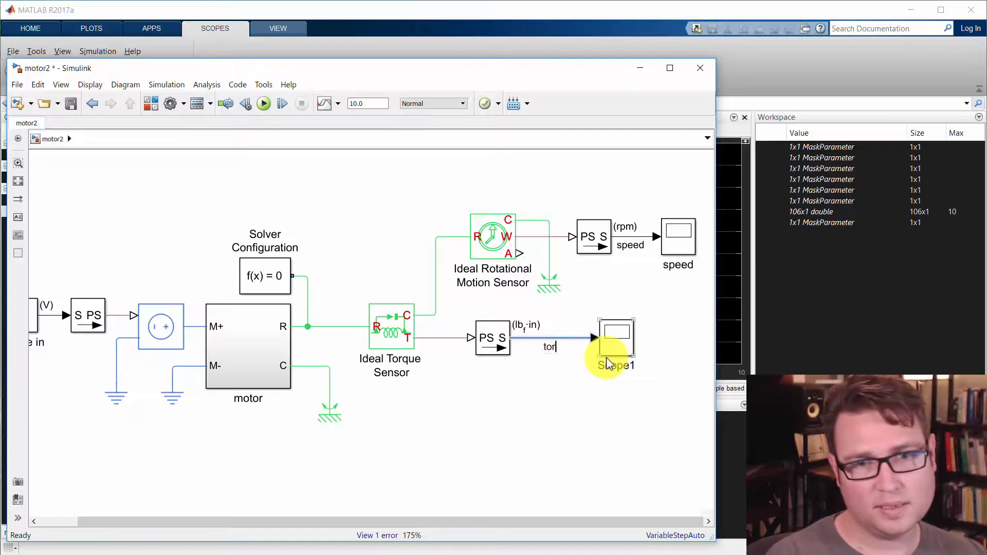
{"action": "double_click", "coordinate": [619, 364]}
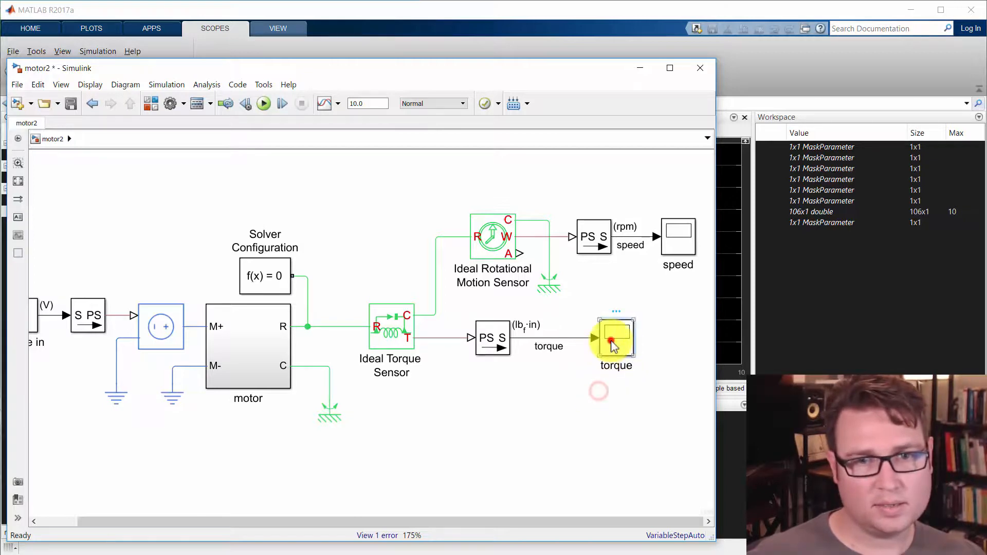
Dock the torque scope in the MATLAB window alongside the speed scope and run the simulation
{"action": "double_click", "coordinate": [616, 338]}
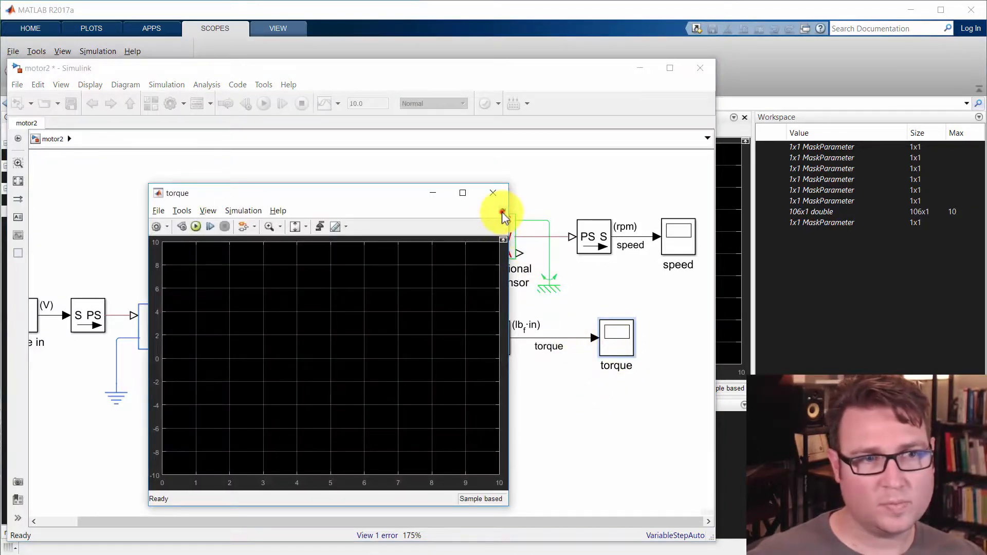
{"action": "left_click", "coordinate": [502, 211]}
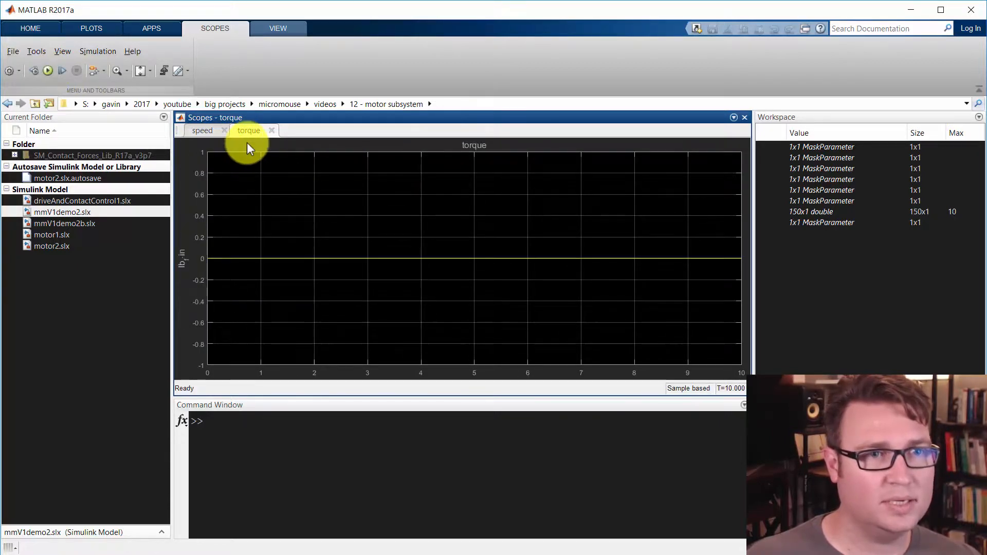
Tile the torque scope below the speed scope and undock the Scopes group as a smaller separate window over MATLAB
{"action": "left_click_drag", "start_coordinate": [249, 129], "coordinate": [261, 271]}
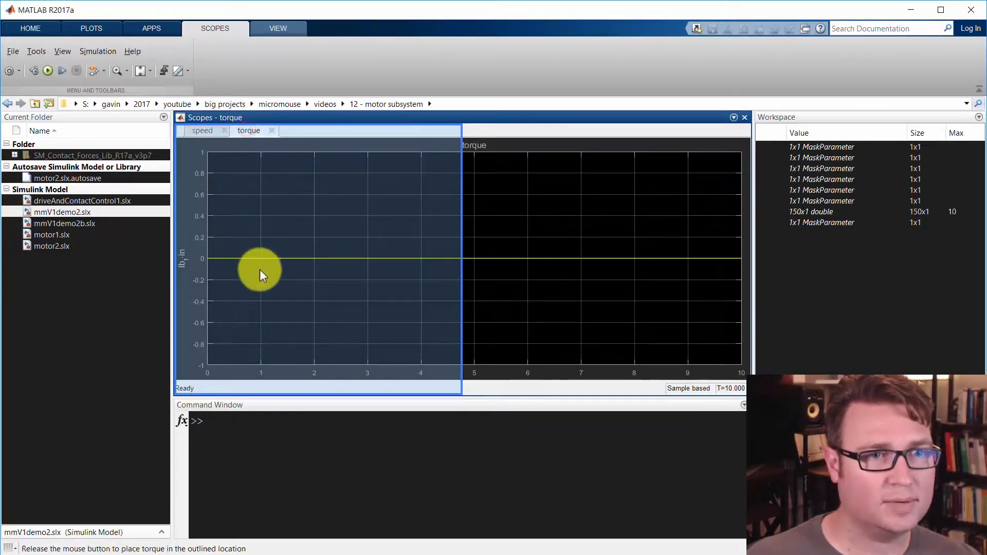
{"action": "left_click_drag", "start_coordinate": [264, 317], "coordinate": [293, 377]}
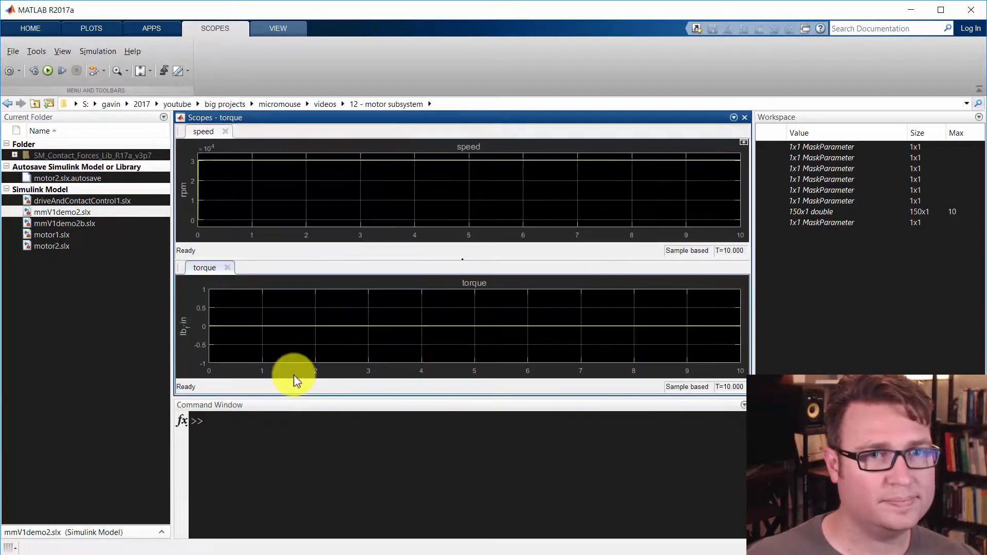
{"action": "left_click", "coordinate": [732, 118]}
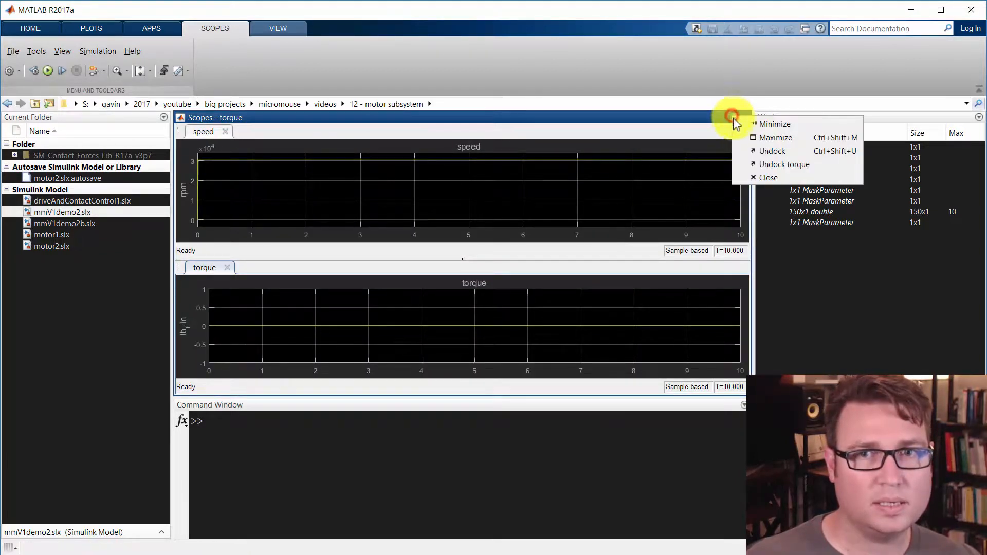
{"action": "left_click", "coordinate": [751, 152]}
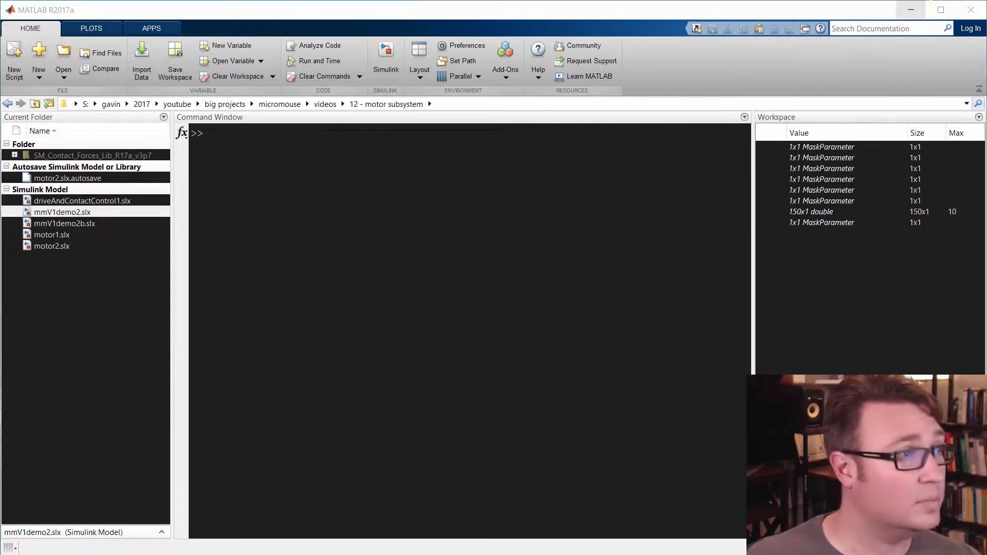
{"action": "left_click_drag", "start_coordinate": [0, 58], "coordinate": [232, 58]}
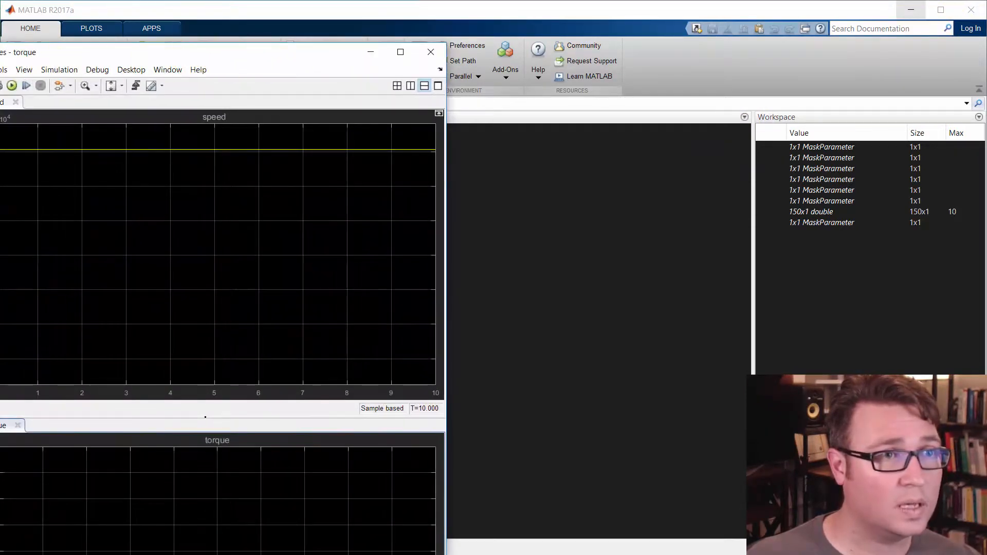
{"action": "left_click_drag", "start_coordinate": [15, 52], "coordinate": [85, 81]}
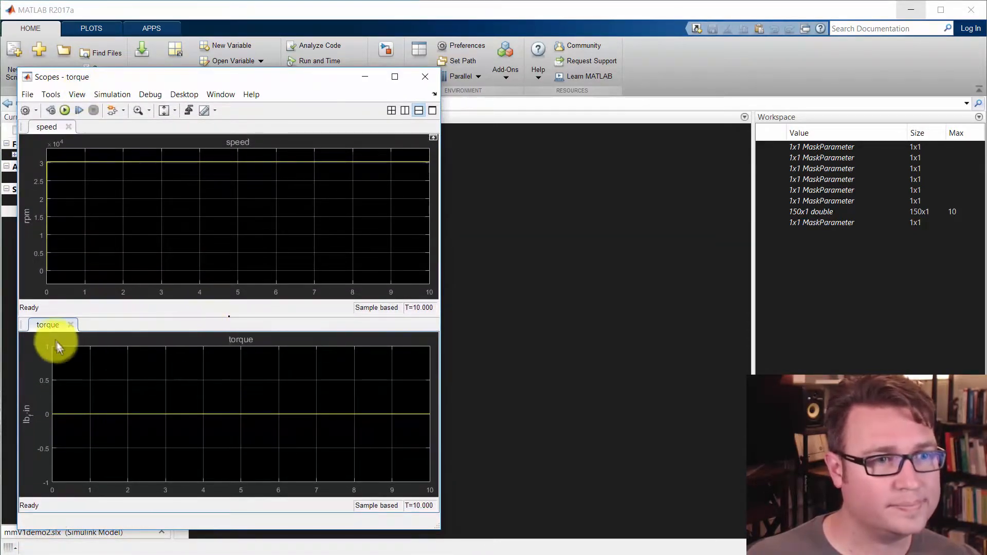
Zoom the speed scope along the time axis onto the start-up transient from 0 to about 0.04 s
{"action": "left_click", "coordinate": [52, 329]}
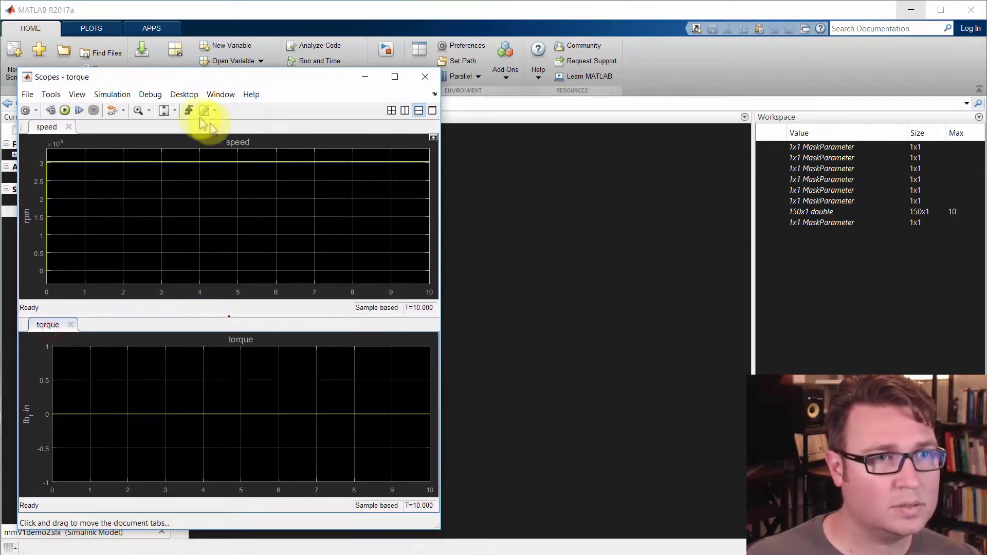
{"action": "left_click", "coordinate": [164, 112]}
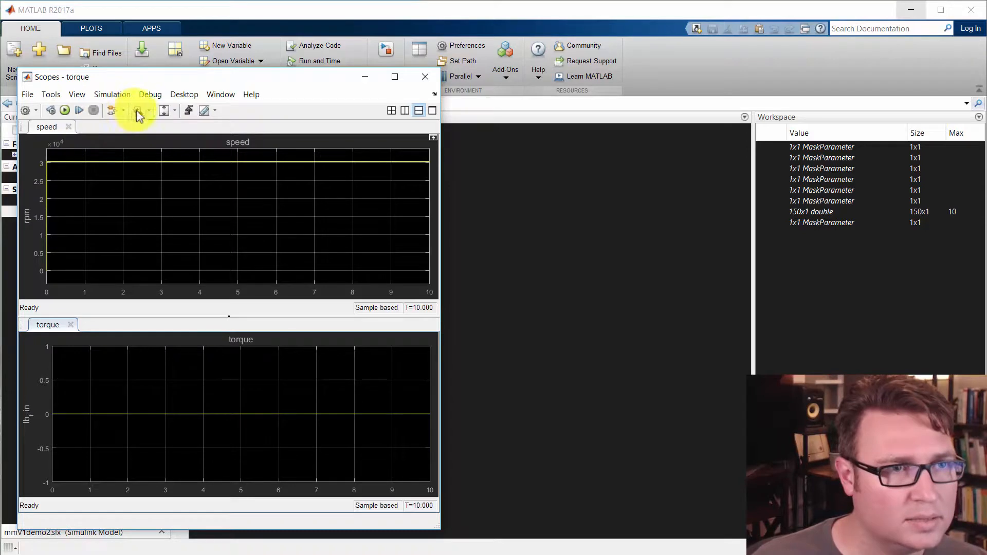
{"action": "left_click", "coordinate": [174, 108]}
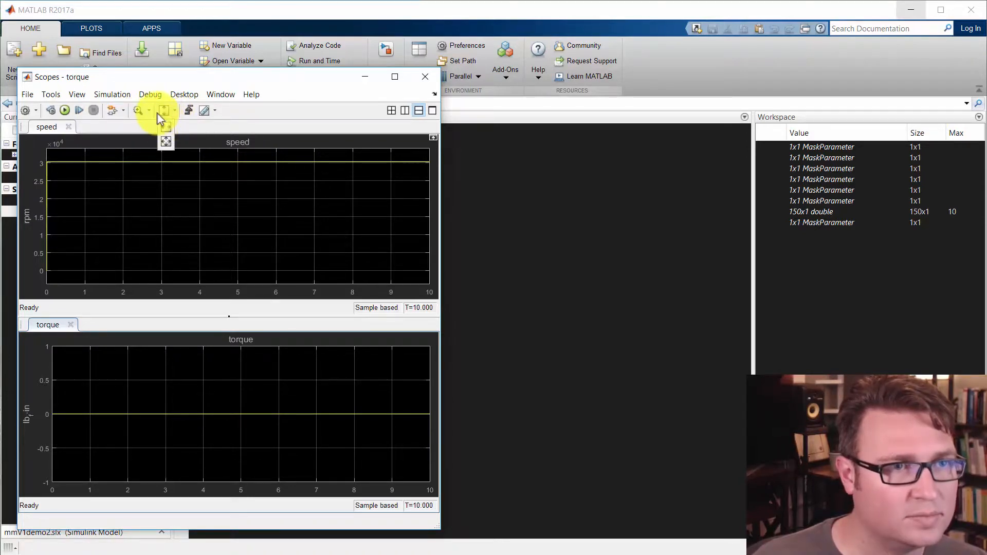
{"action": "left_click", "coordinate": [150, 110]}
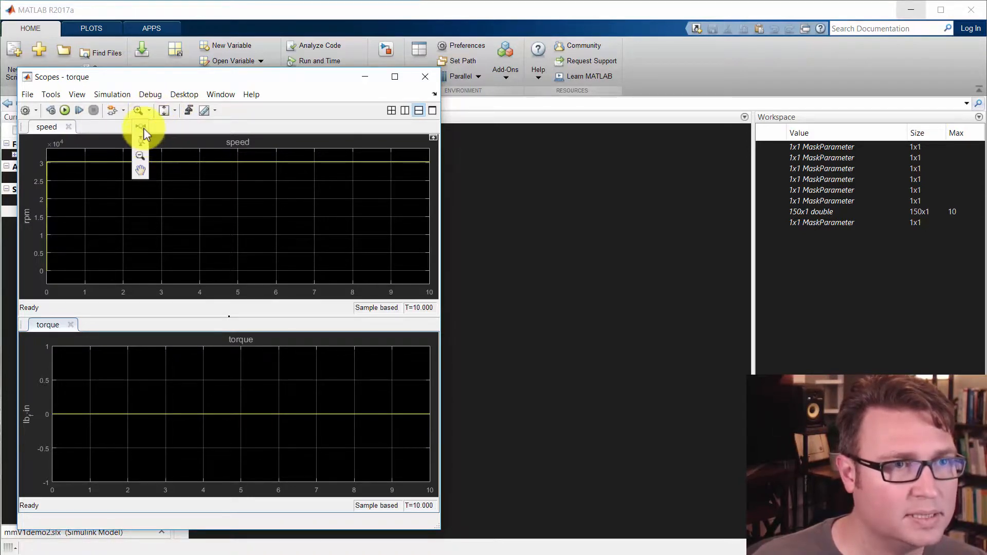
{"action": "left_click", "coordinate": [144, 128]}
{"action": "left_click", "coordinate": [63, 198]}
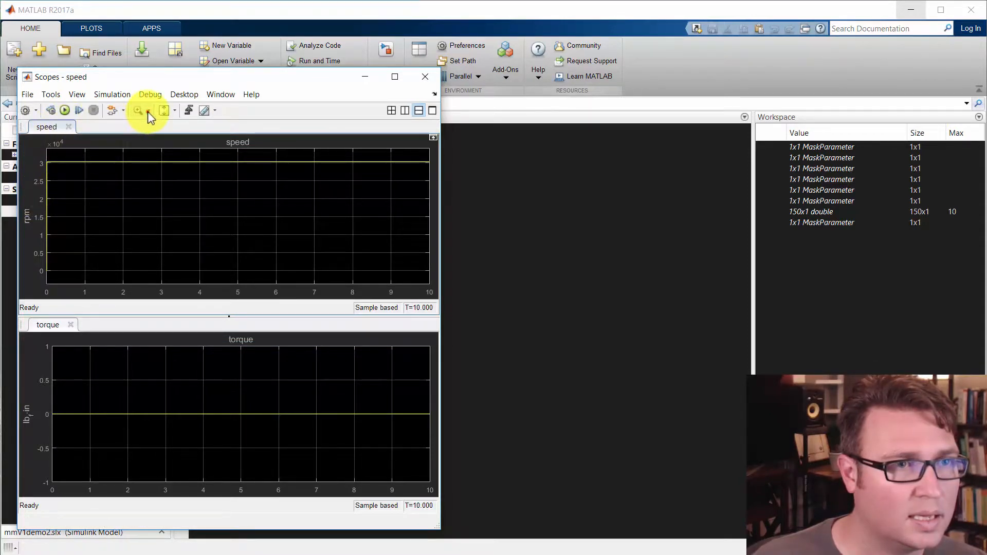
{"action": "left_click", "coordinate": [143, 128]}
{"action": "left_click_drag", "start_coordinate": [60, 187], "coordinate": [42, 185]}
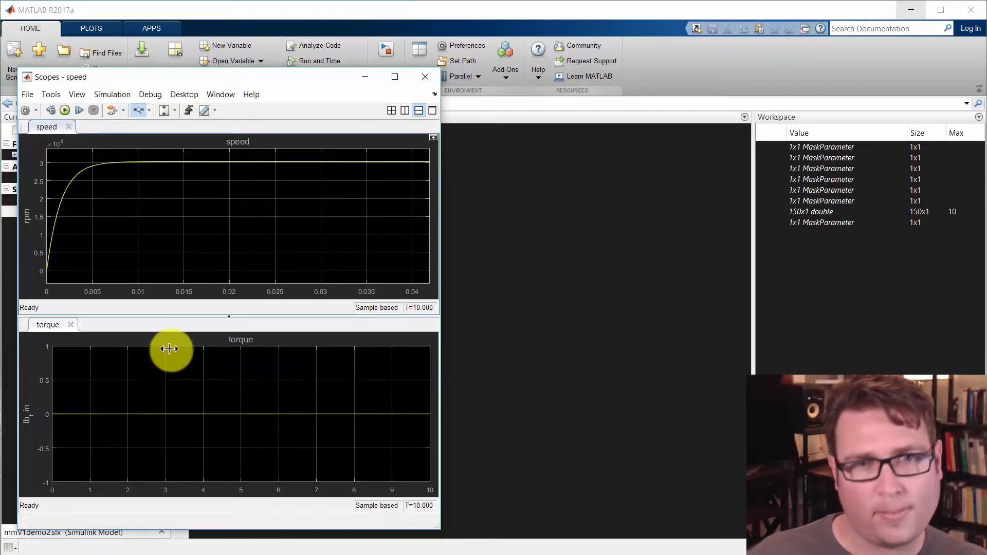
Return to the motor2 model and move the Ideal Torque Sensor slightly closer to the motor subsystem
{"action": "left_click", "coordinate": [282, 341]}
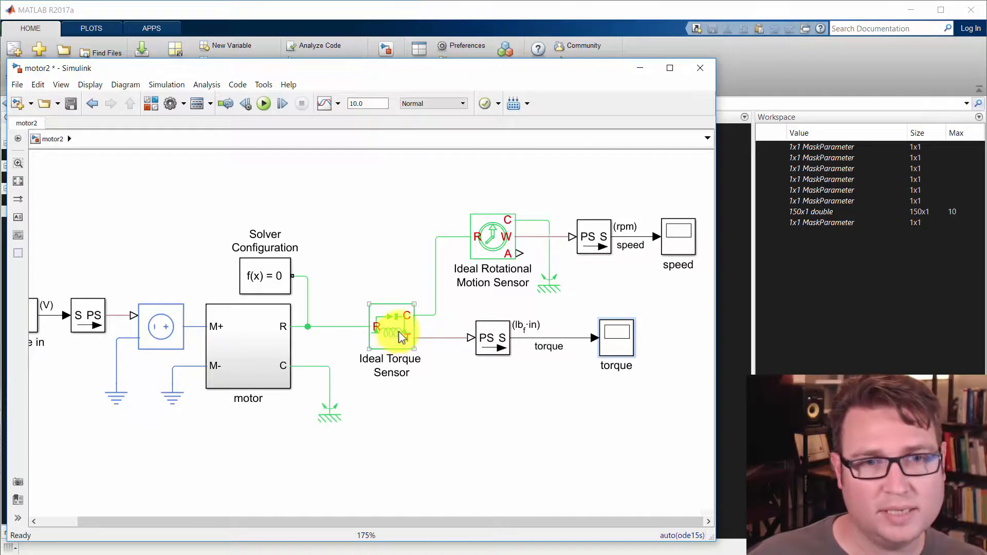
{"action": "left_click", "coordinate": [211, 383]}
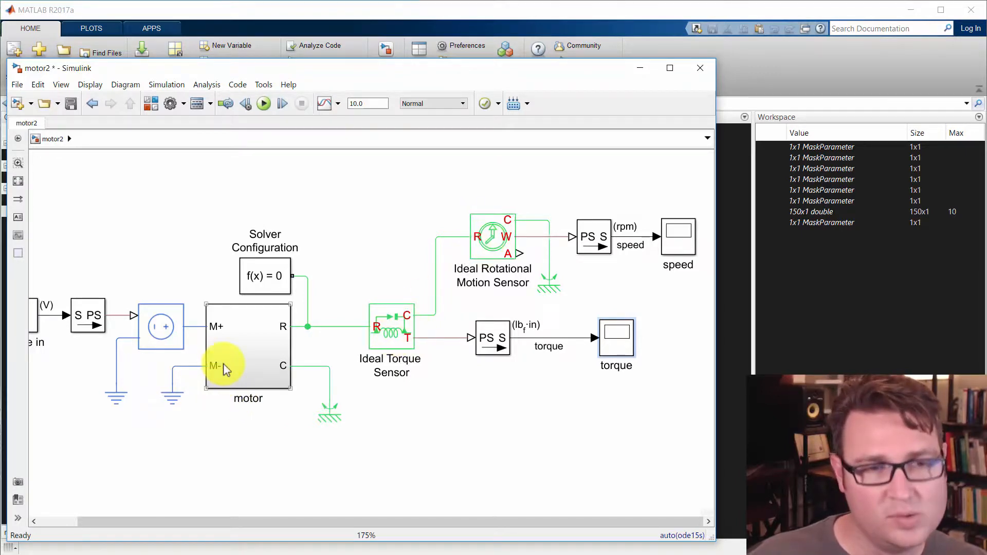
{"action": "left_click", "coordinate": [518, 397]}
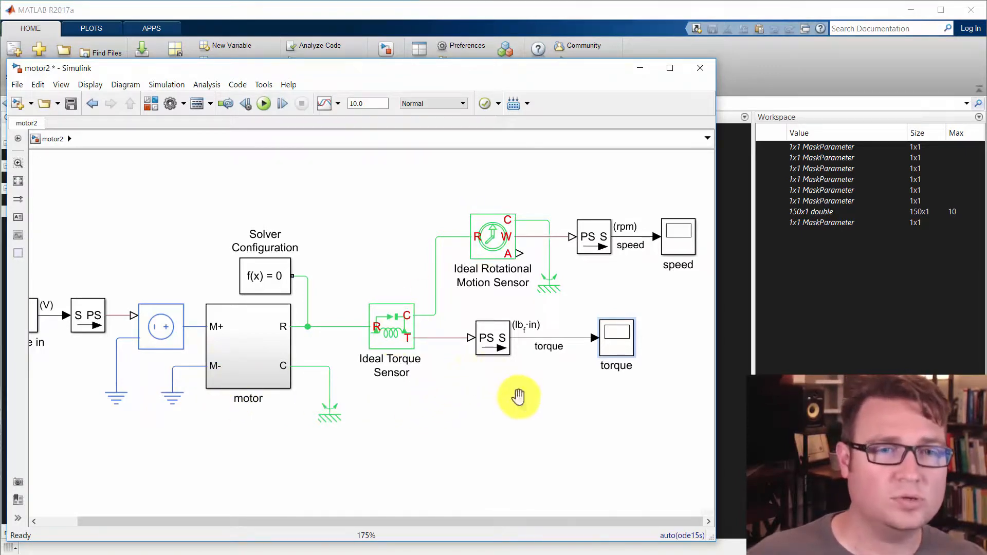
{"action": "left_click_drag", "start_coordinate": [518, 397], "coordinate": [504, 392]}
{"action": "left_click", "coordinate": [375, 323]}
{"action": "left_click", "coordinate": [453, 416]}
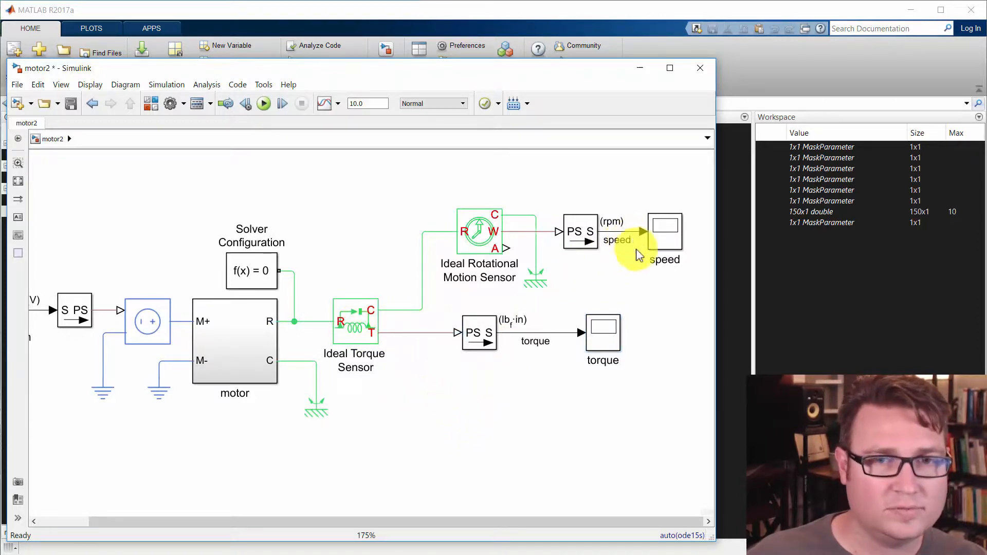
Add a Simulink Display block above the speed scope, branch it off the speed signal line, and run the simulation
{"action": "scroll", "coordinate": [616, 288], "scroll_direction": "up", "scroll_amount": 3}
{"action": "double_click", "coordinate": [589, 221]}
{"action": "type", "text": "disp"}
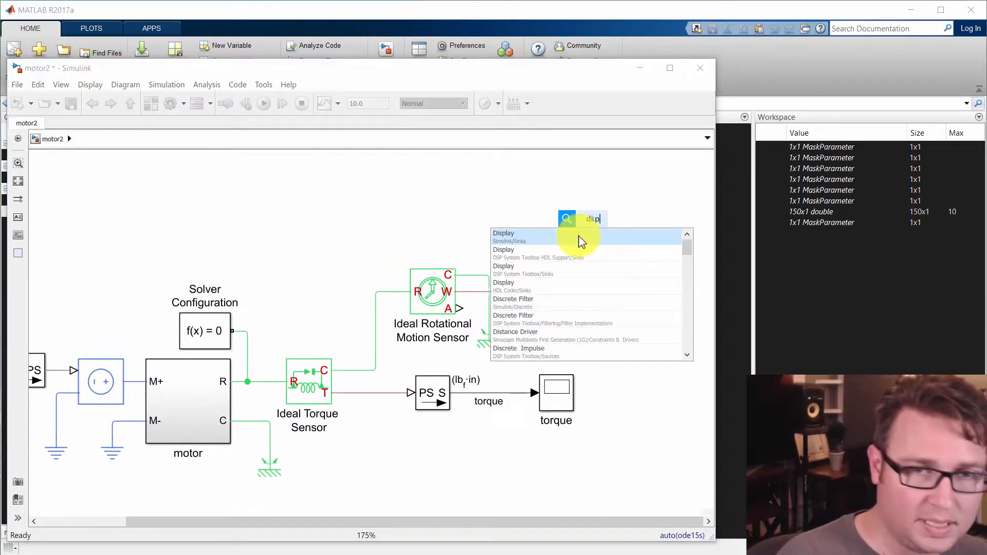
{"action": "key", "text": "Return"}
{"action": "mouse_move", "coordinate": [560, 237]}
{"action": "left_mouse_down"}
{"action": "mouse_move", "coordinate": [619, 233]}
{"action": "mouse_move", "coordinate": [573, 279]}
{"action": "mouse_move", "coordinate": [579, 290]}
{"action": "left_mouse_up"}
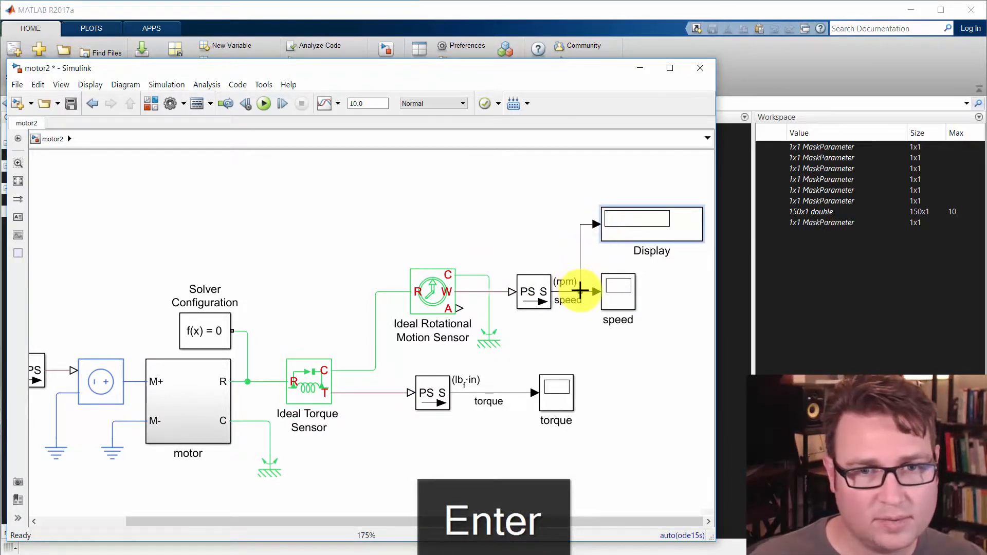
{"action": "left_click", "coordinate": [257, 104]}
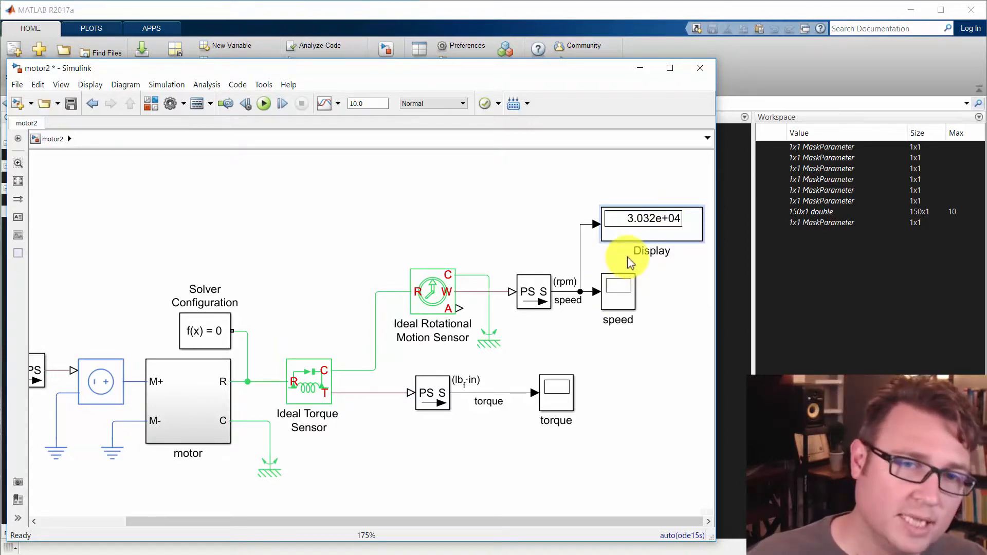
Add an Inertia block and place it below the torque signal line, beside the Ideal Torque Sensor
{"action": "left_click_drag", "start_coordinate": [590, 334], "coordinate": [522, 295]}
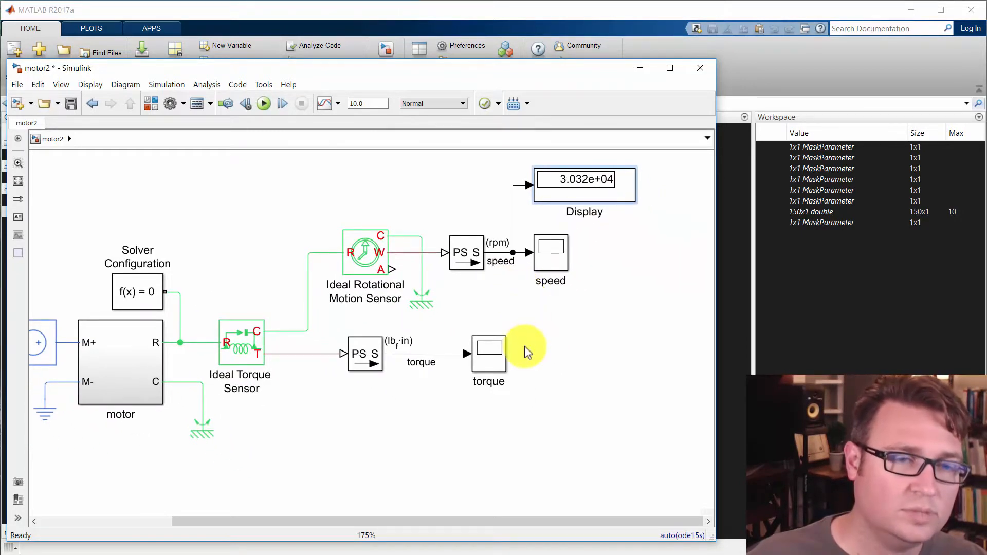
{"action": "left_click", "coordinate": [432, 186]}
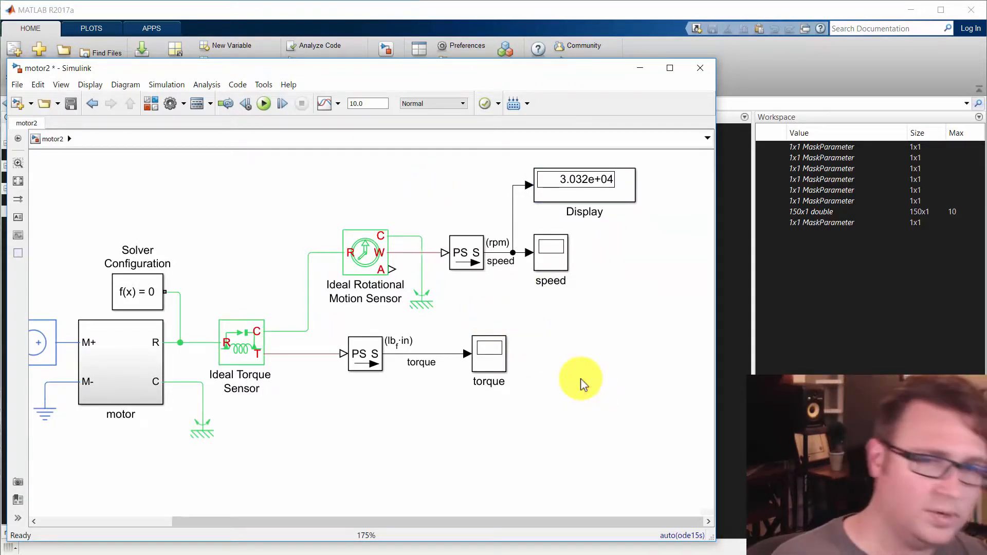
{"action": "type", "text": "inert"}
{"action": "key", "text": "Return"}
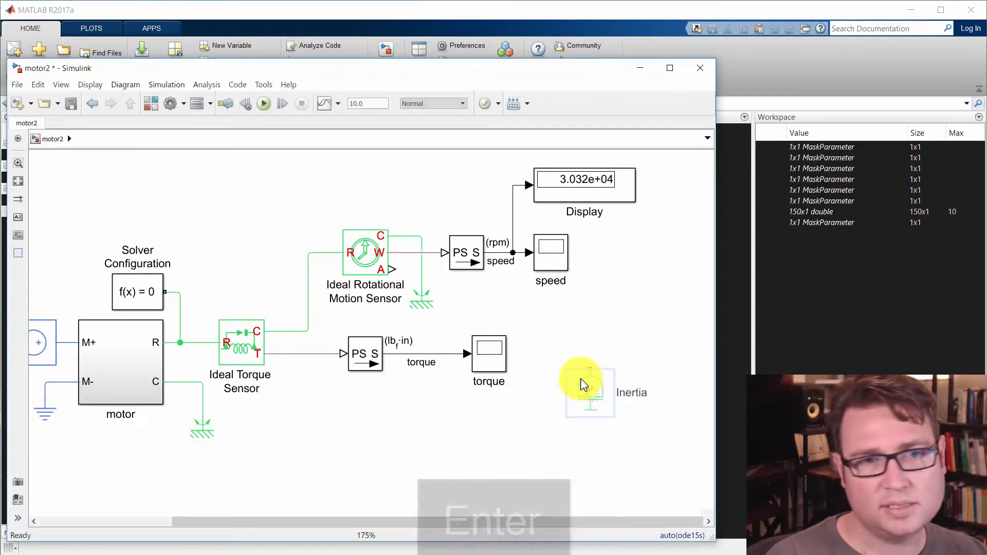
{"action": "left_click_drag", "start_coordinate": [581, 383], "coordinate": [310, 424]}
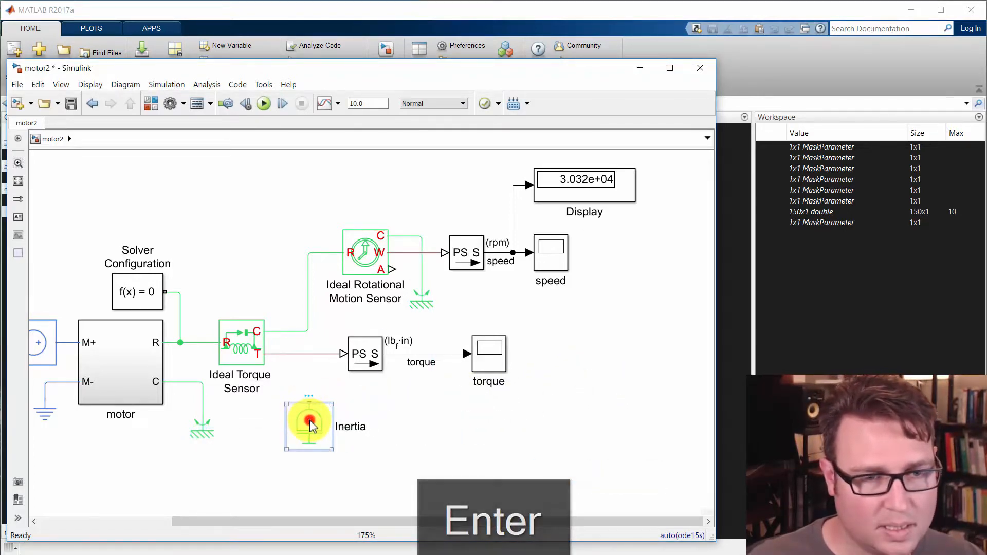
Set the Inertia block's inertia to 5e-3 lbm*in^2
{"action": "double_click", "coordinate": [311, 424]}
{"action": "left_click", "coordinate": [654, 429]}
{"action": "double_click", "coordinate": [550, 463]}
{"action": "type", "text": "5"}
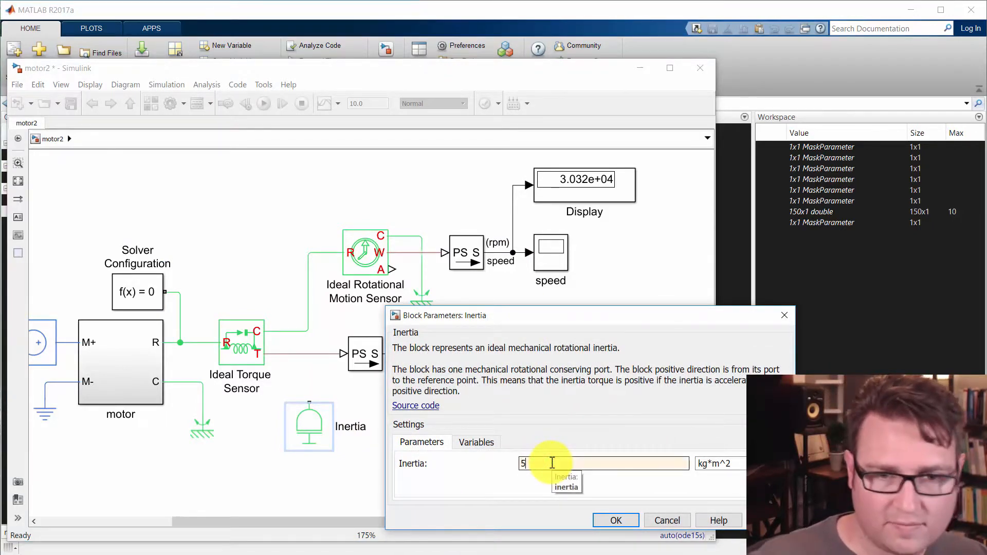
{"action": "left_click", "coordinate": [697, 463]}
{"action": "double_click", "coordinate": [596, 462]}
{"action": "type", "text": "5e-"}
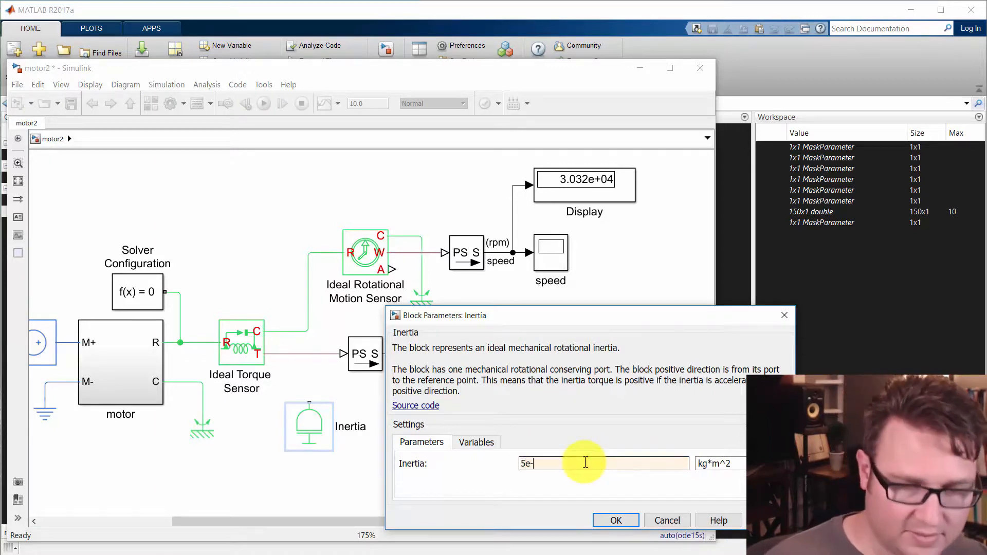
{"action": "type", "text": "3"}
{"action": "key", "text": "Tab"}
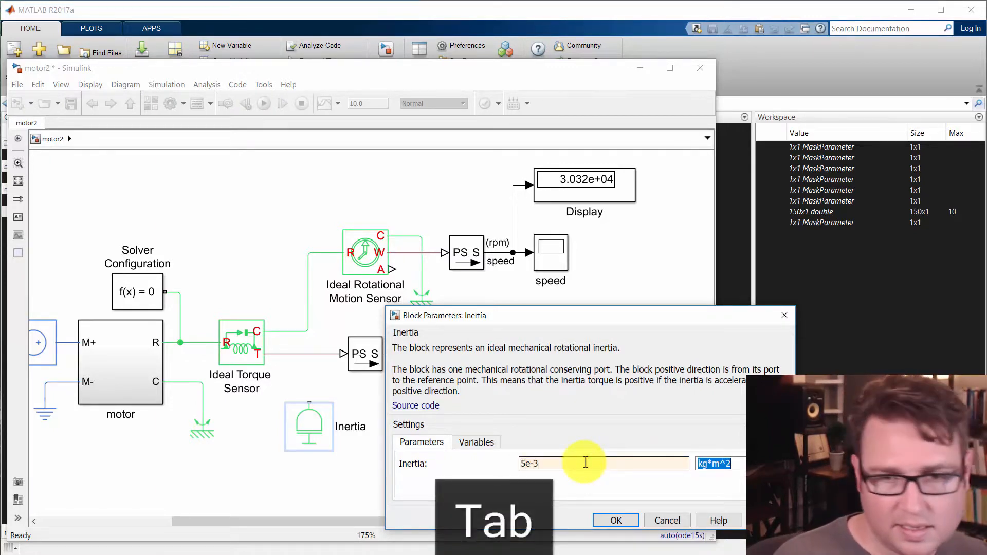
{"action": "type", "text": "lbm"}
{"action": "key", "text": "Down"}
{"action": "key", "text": "Return"}
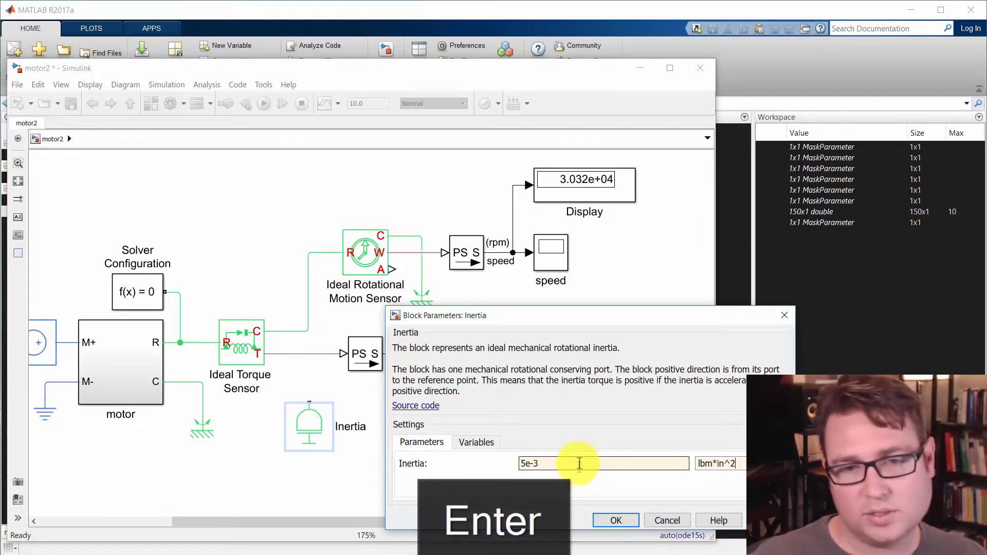
{"action": "left_click", "coordinate": [598, 521]}
Connect the Inertia block to the line between the torque sensor's C port and the rotational motion sensor
{"action": "left_click", "coordinate": [310, 415]}
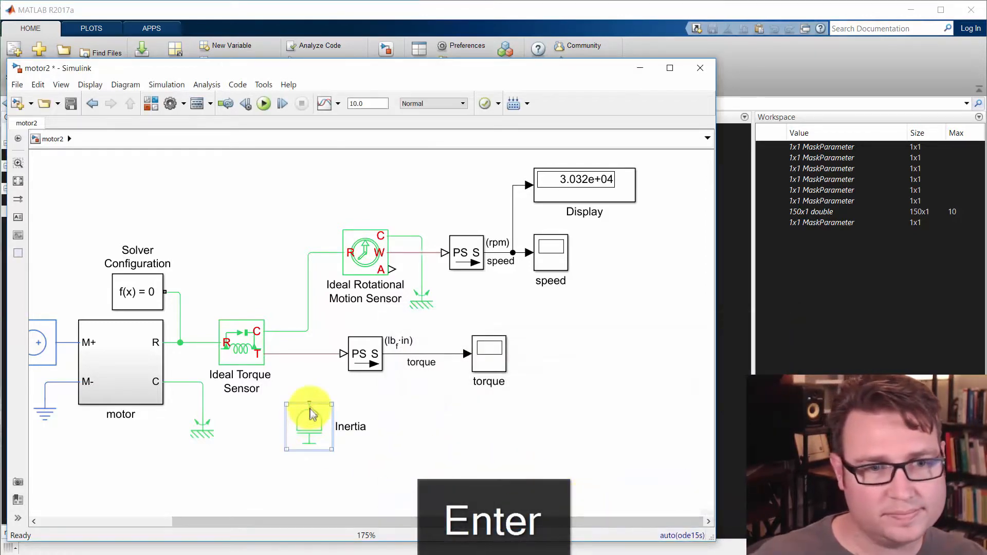
{"action": "mouse_move", "coordinate": [310, 405]}
{"action": "left_mouse_down"}
{"action": "mouse_move", "coordinate": [306, 331]}
{"action": "mouse_move", "coordinate": [314, 401]}
{"action": "mouse_move", "coordinate": [311, 394]}
{"action": "left_mouse_up"}
{"action": "left_click", "coordinate": [426, 392]}
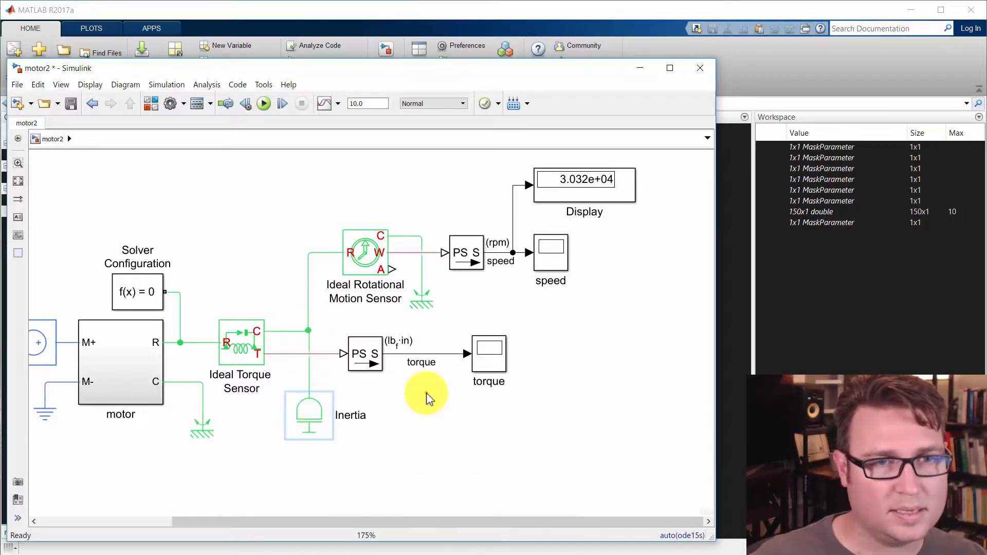
Bring up the tiled speed and torque scopes and run the simulation with the inertia load attached
{"action": "double_click", "coordinate": [549, 252]}
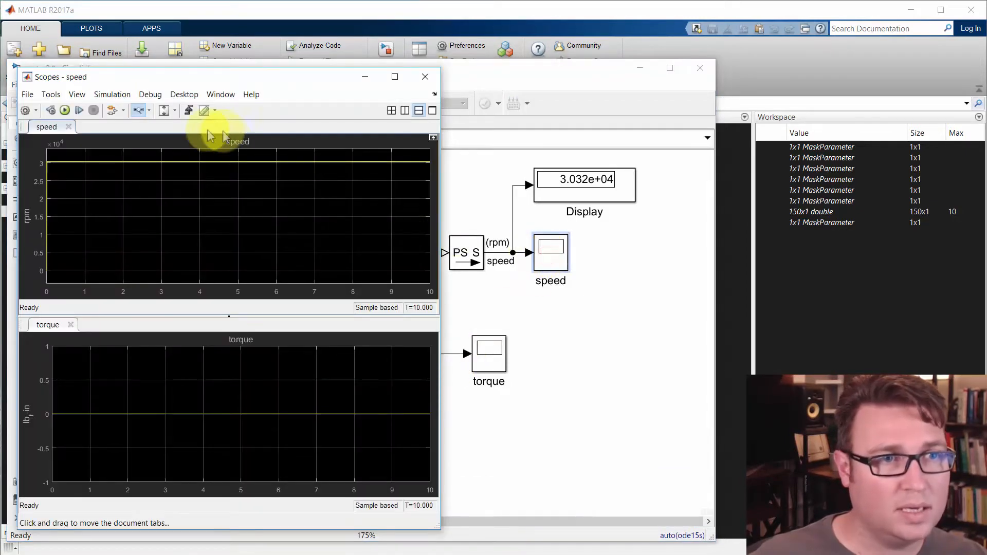
{"action": "left_click", "coordinate": [65, 110]}
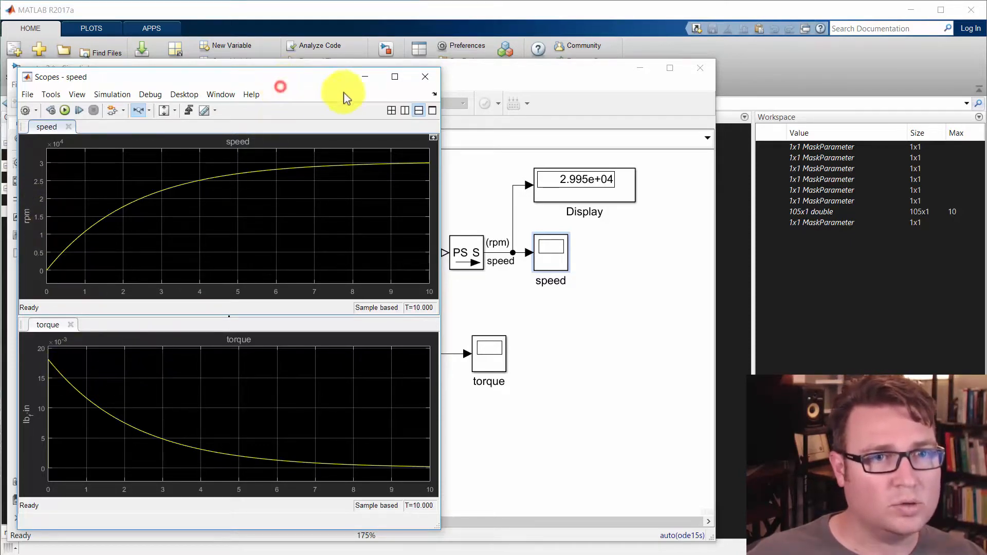
{"action": "left_click", "coordinate": [488, 218]}
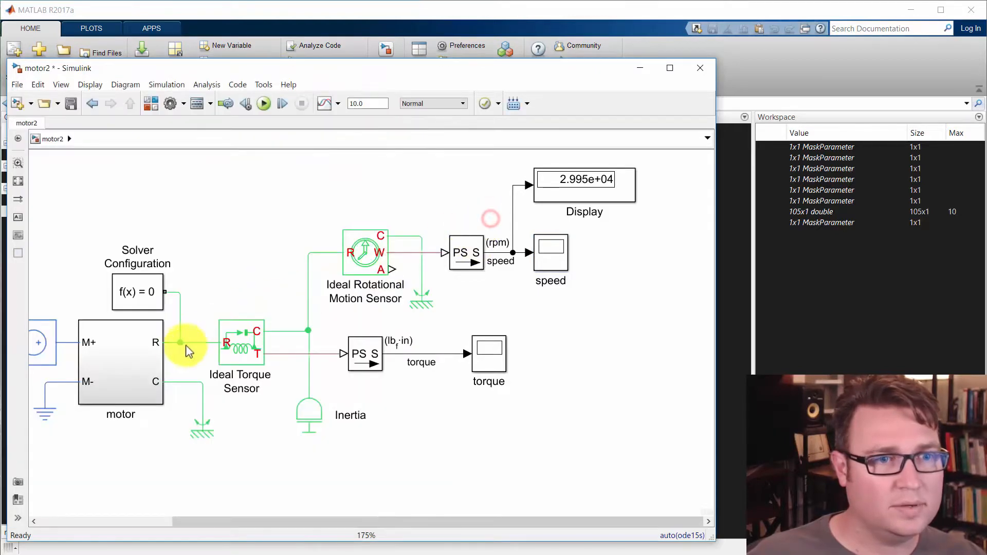
Compare the DC Motor block's stall torque and no-load speed parameters with the curves on the torque and speed scopes
{"action": "double_click", "coordinate": [154, 365]}
{"action": "left_click", "coordinate": [194, 243]}
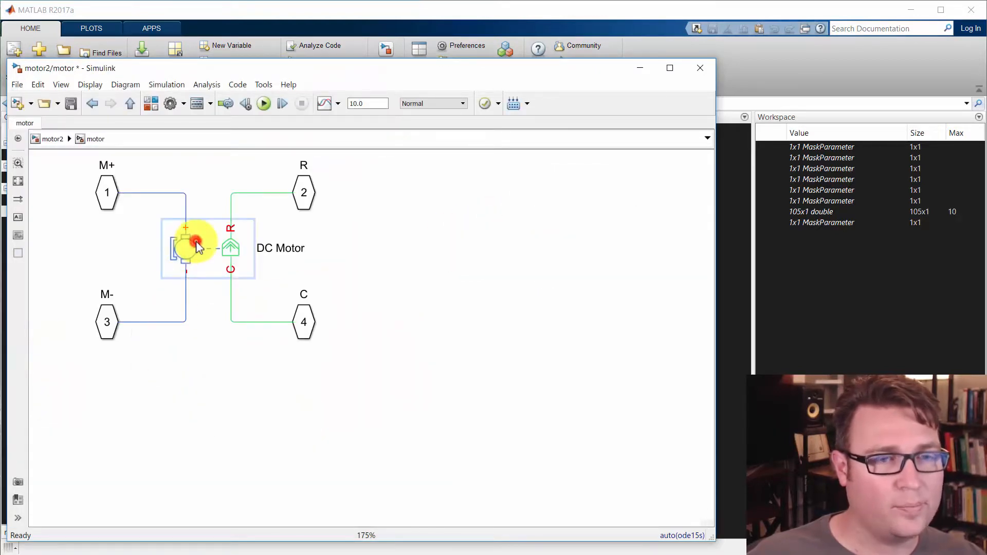
{"action": "double_click", "coordinate": [197, 246]}
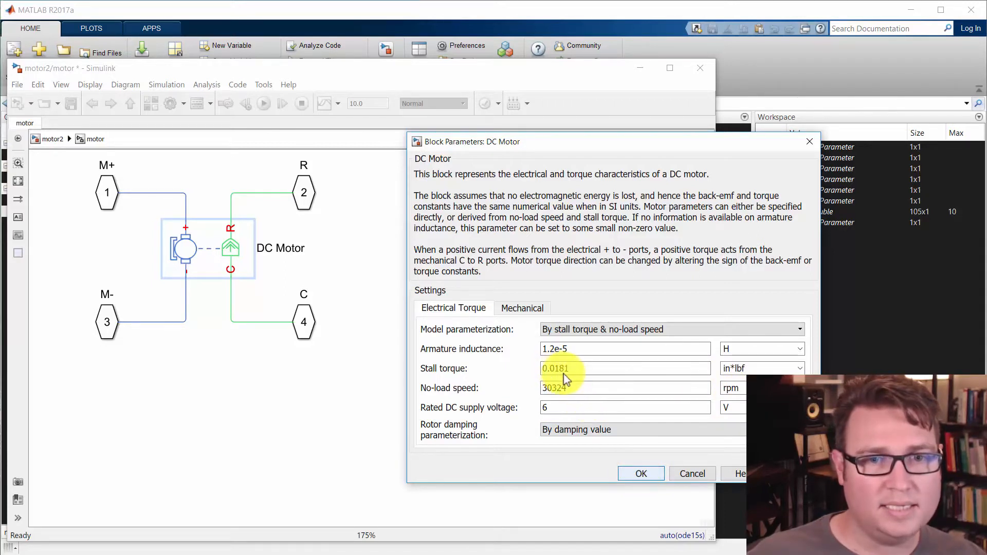
{"action": "left_click", "coordinate": [689, 473]}
{"action": "left_click", "coordinate": [443, 409]}
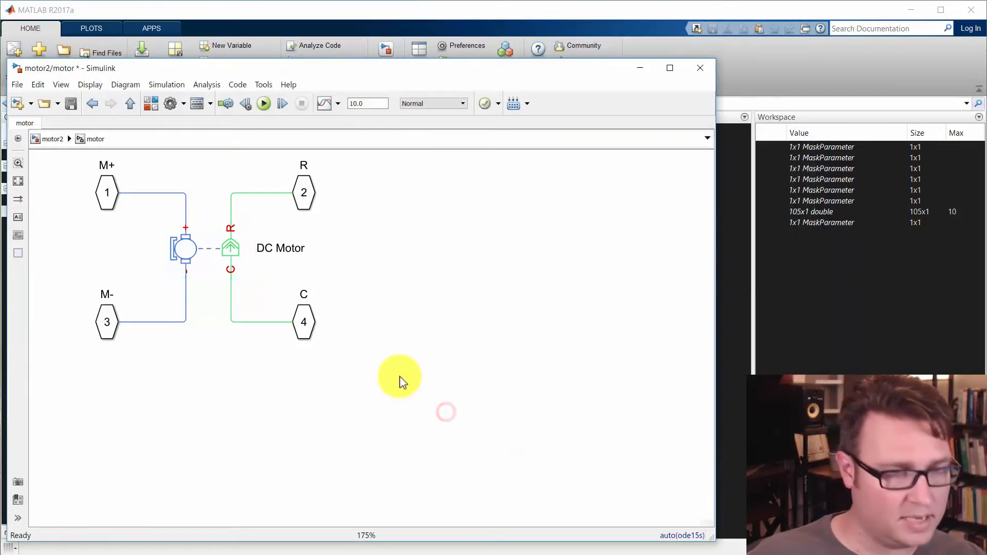
{"action": "key", "text": "Escape"}
{"action": "left_click", "coordinate": [483, 362]}
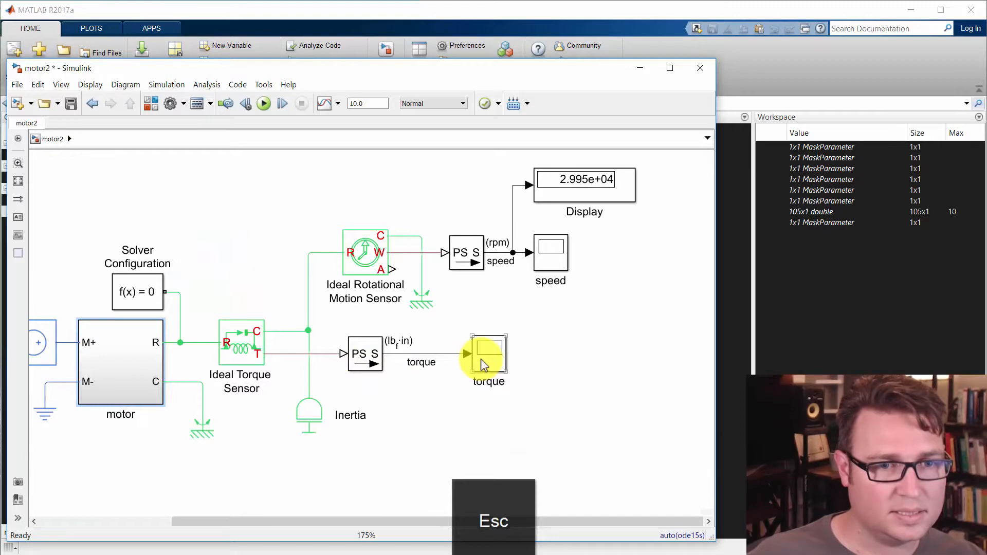
{"action": "double_click", "coordinate": [480, 358]}
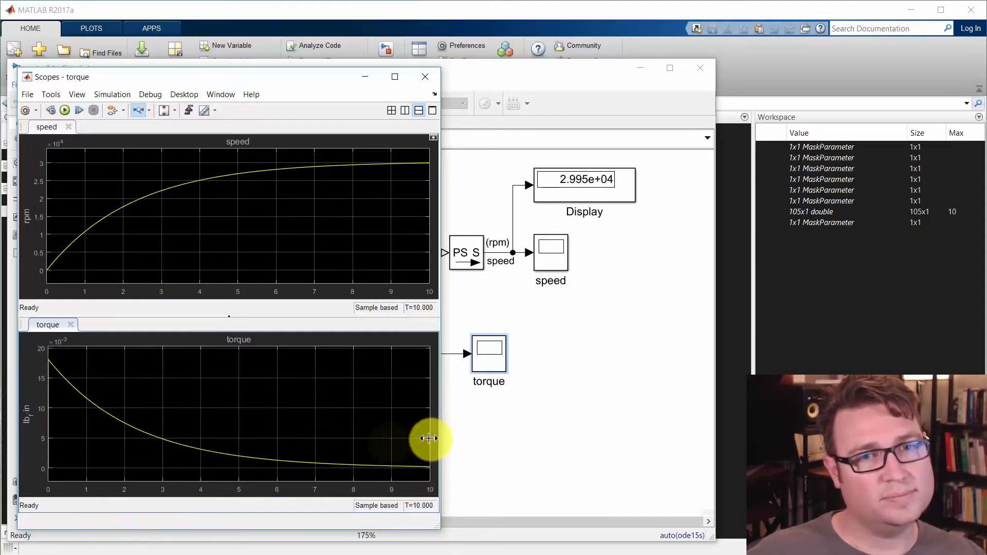
{"action": "left_click", "coordinate": [521, 430]}
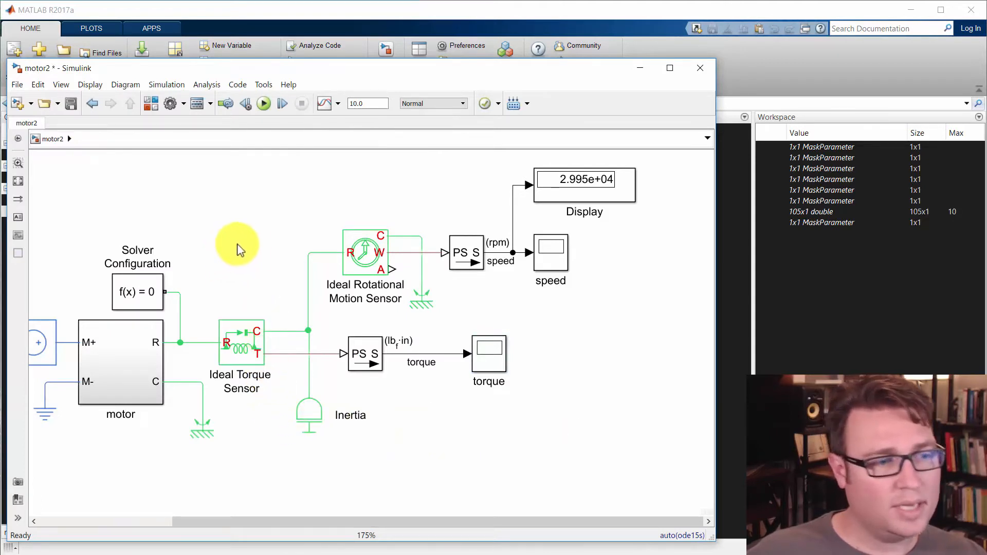
Bring the whole motor2 diagram into view, save the model, and select the motor subsystem
{"action": "scroll", "coordinate": [238, 250], "scroll_direction": "down", "scroll_amount": 4}
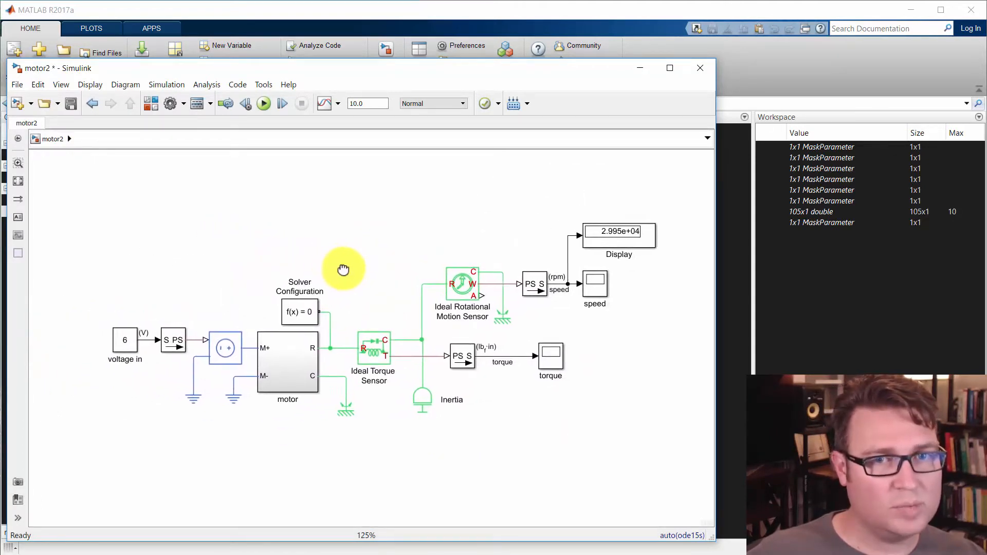
{"action": "left_click", "coordinate": [175, 227]}
{"action": "left_click", "coordinate": [72, 105]}
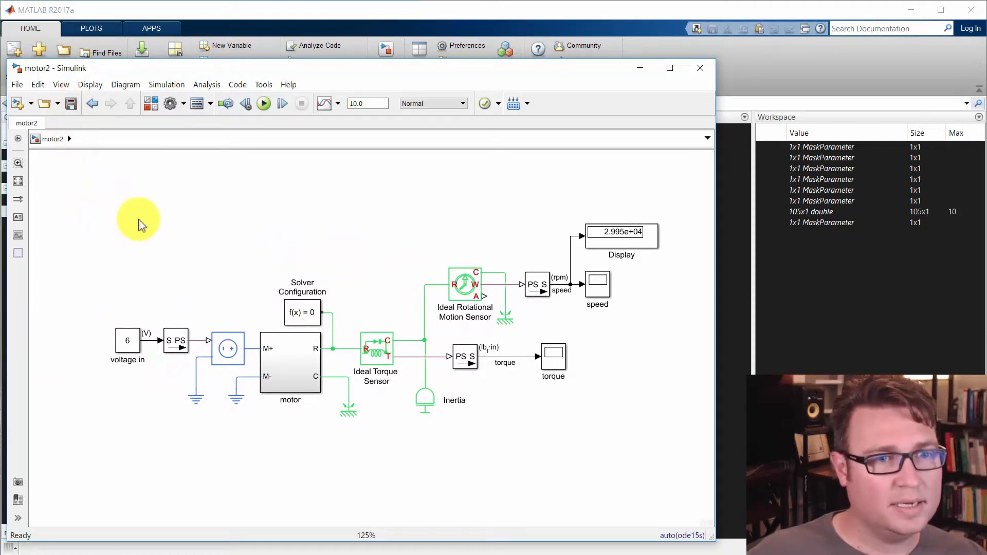
{"action": "left_click", "coordinate": [278, 353]}
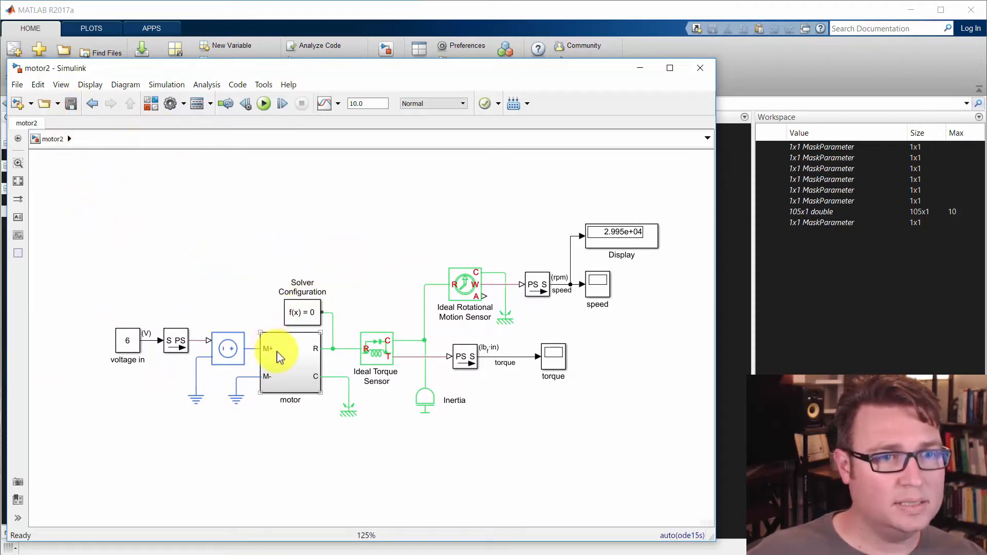
Copy the motor subsystem, switch to the mmV1demo2 model and open its motor driver sub subsystem
{"action": "key", "text": "ctrl+c"}
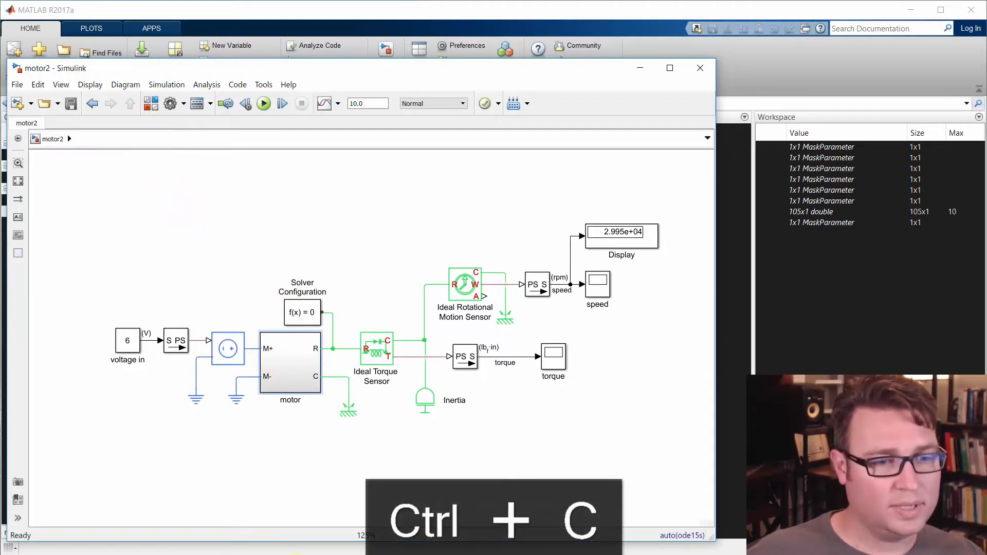
{"action": "left_click", "coordinate": [362, 546]}
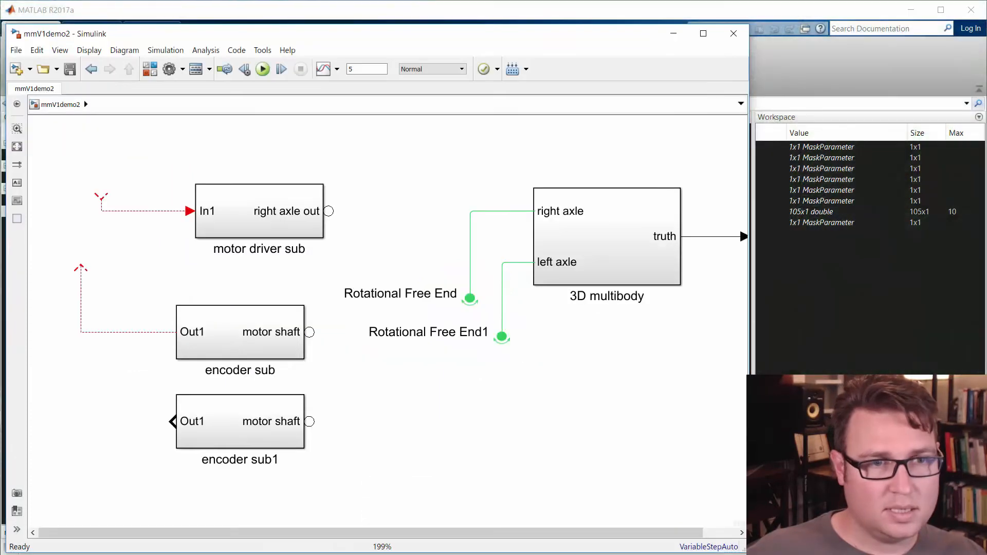
{"action": "left_click", "coordinate": [273, 307]}
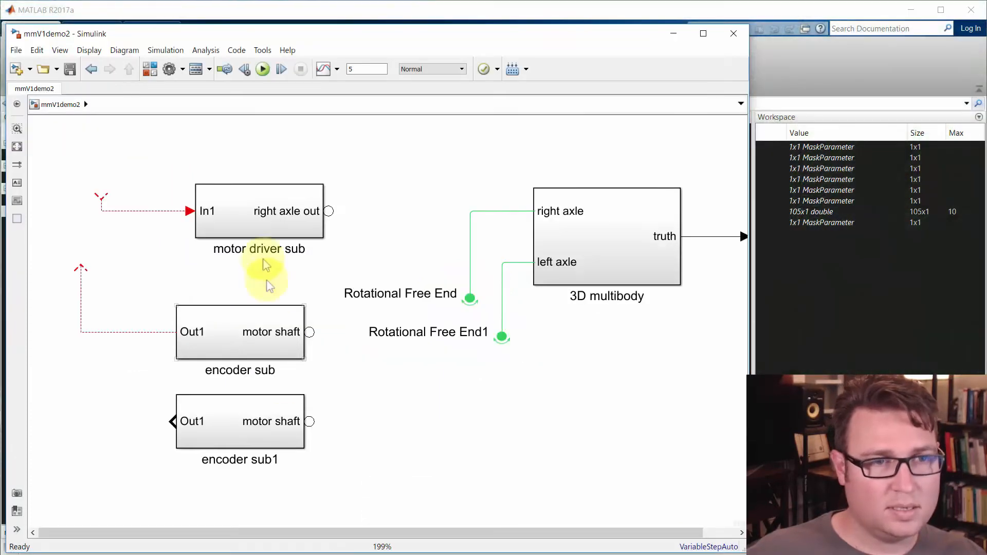
{"action": "left_click", "coordinate": [257, 220]}
{"action": "double_click", "coordinate": [255, 218]}
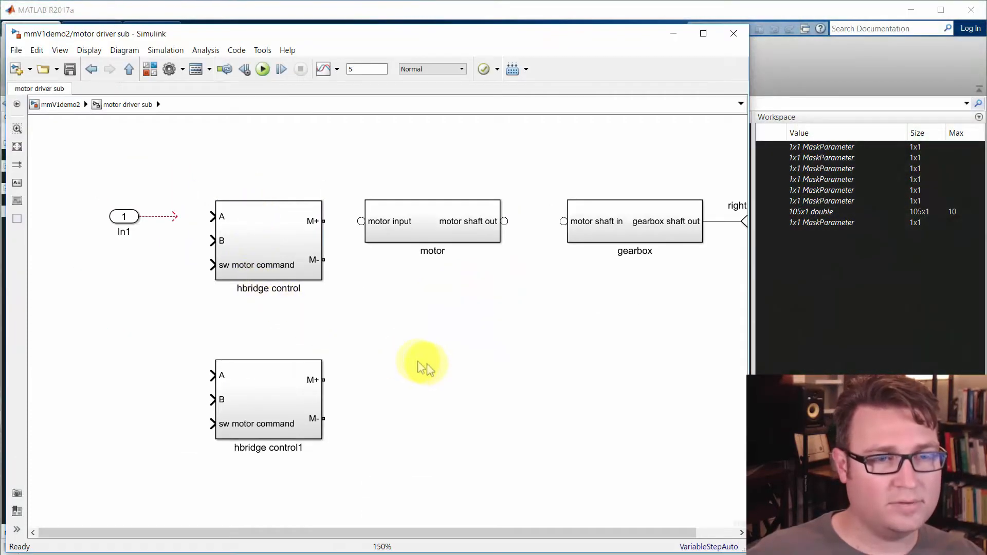
Paste the copied motor subsystem below the placeholder motor block, and delete the placeholder
{"action": "left_click", "coordinate": [398, 213]}
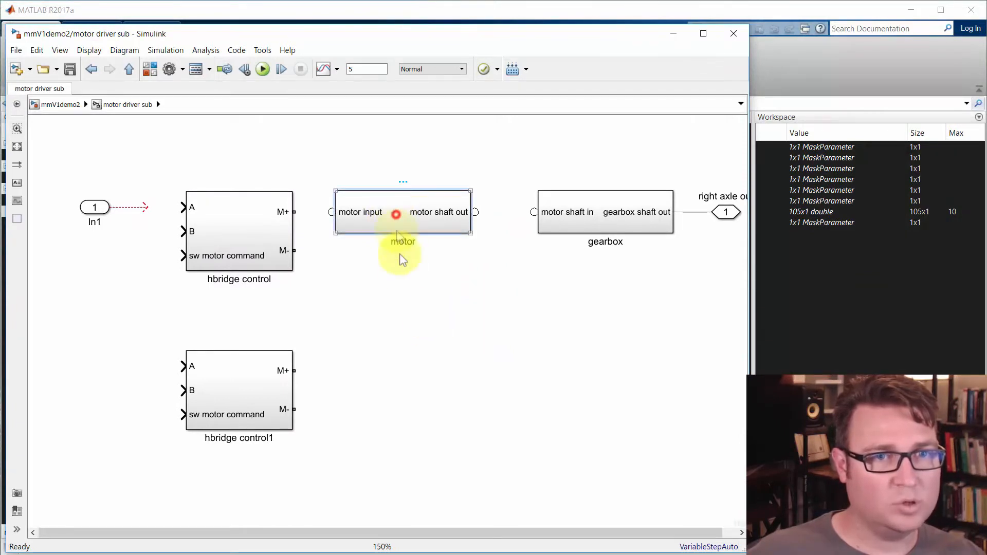
{"action": "left_click", "coordinate": [416, 335]}
{"action": "key", "text": "ctrl+v"}
{"action": "left_click_drag", "start_coordinate": [451, 392], "coordinate": [406, 335]}
{"action": "left_click", "coordinate": [400, 212]}
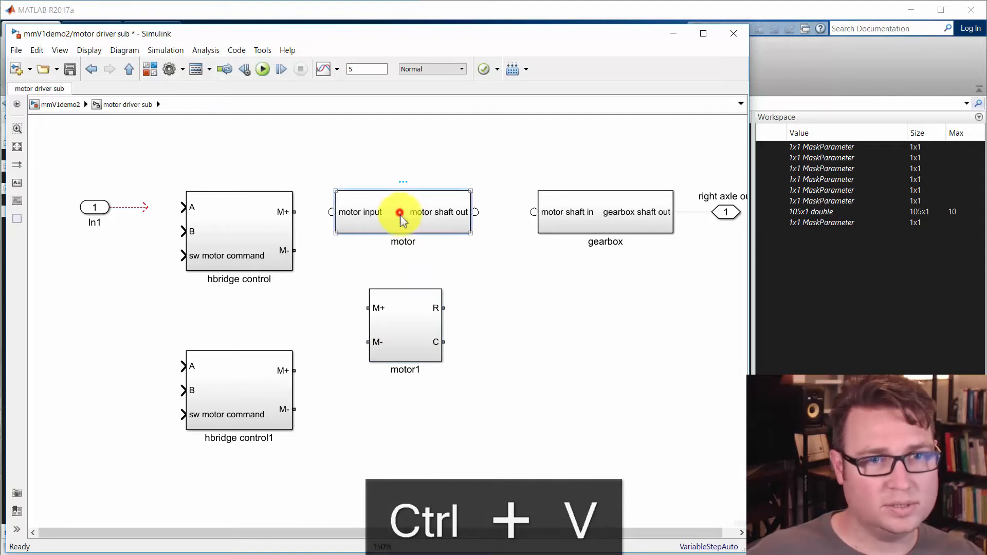
{"action": "key", "text": "Delete"}
Place the pasted motor beside hbridge control, connect M+ to M+ and M- to M-, and resize it so the wires run straight
{"action": "left_click_drag", "start_coordinate": [408, 338], "coordinate": [390, 252]}
{"action": "left_click_drag", "start_coordinate": [296, 211], "coordinate": [367, 214]}
{"action": "left_click_drag", "start_coordinate": [294, 250], "coordinate": [361, 250]}
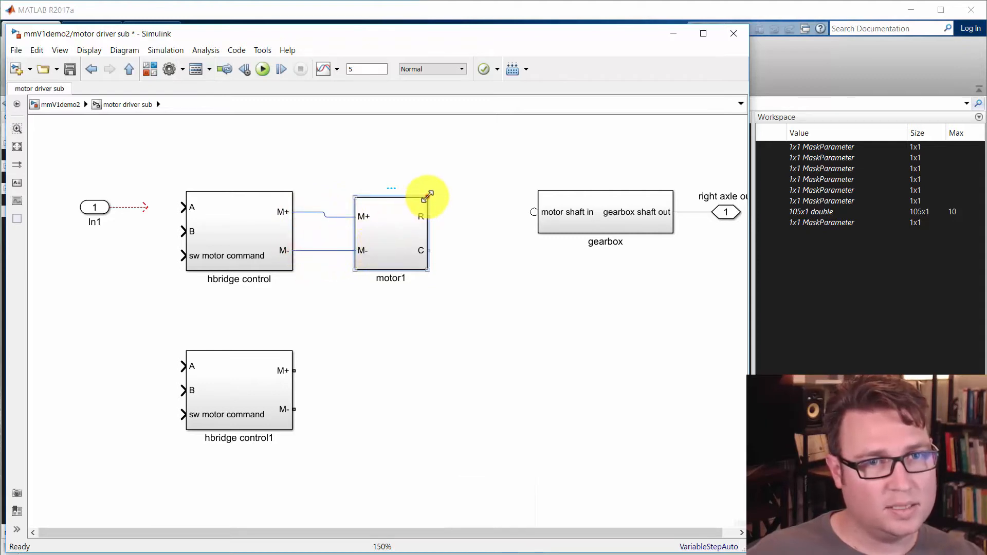
{"action": "left_click_drag", "start_coordinate": [426, 197], "coordinate": [427, 193]}
Duplicate the motor block beside hbridge control1 and connect its M+ and M- ports to the matching H-bridge ports
{"action": "left_click_drag", "start_coordinate": [392, 230], "coordinate": [396, 396]}
{"action": "left_click", "coordinate": [333, 371]}
{"action": "left_click", "coordinate": [329, 410]}
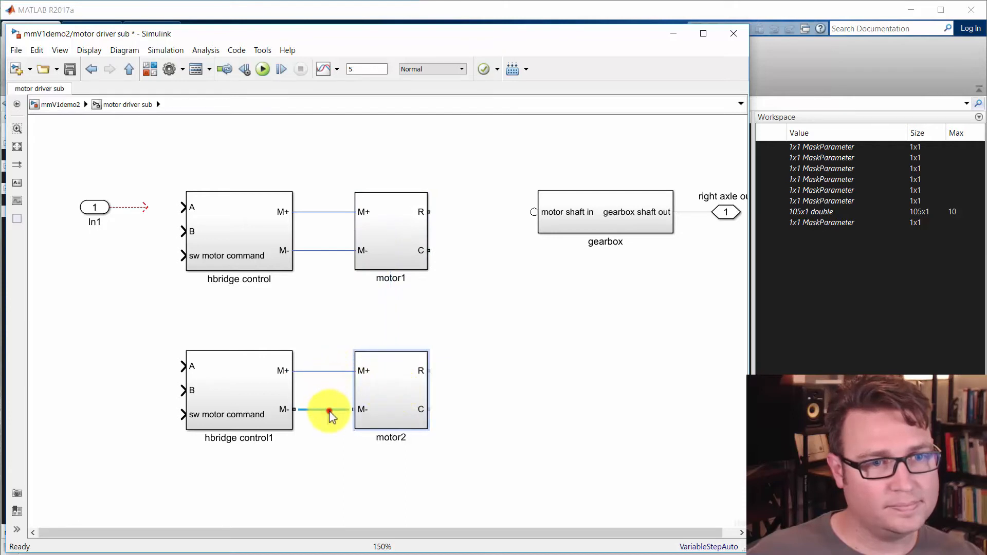
{"action": "left_click_drag", "start_coordinate": [412, 445], "coordinate": [454, 386]}
{"action": "left_click", "coordinate": [127, 160]}
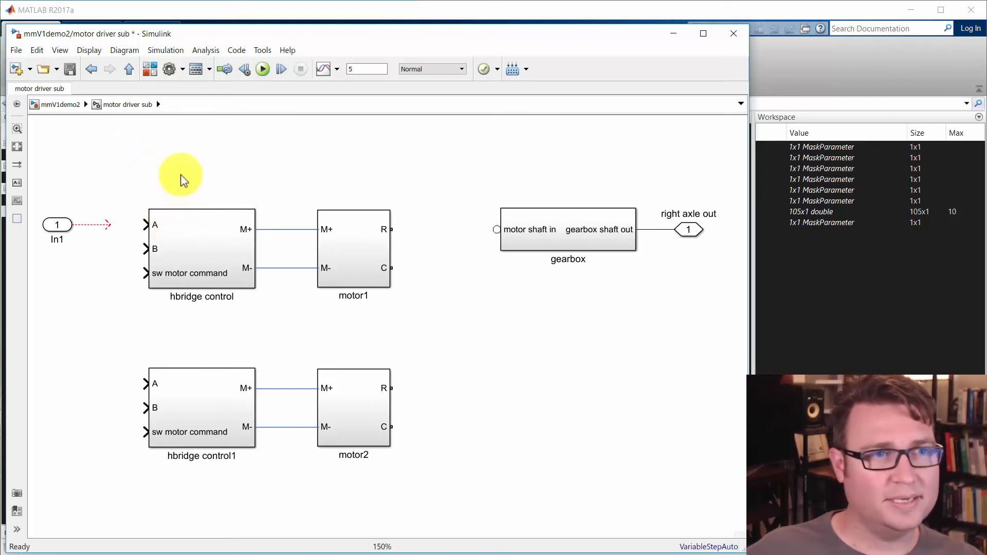
{"action": "left_click", "coordinate": [167, 148]}
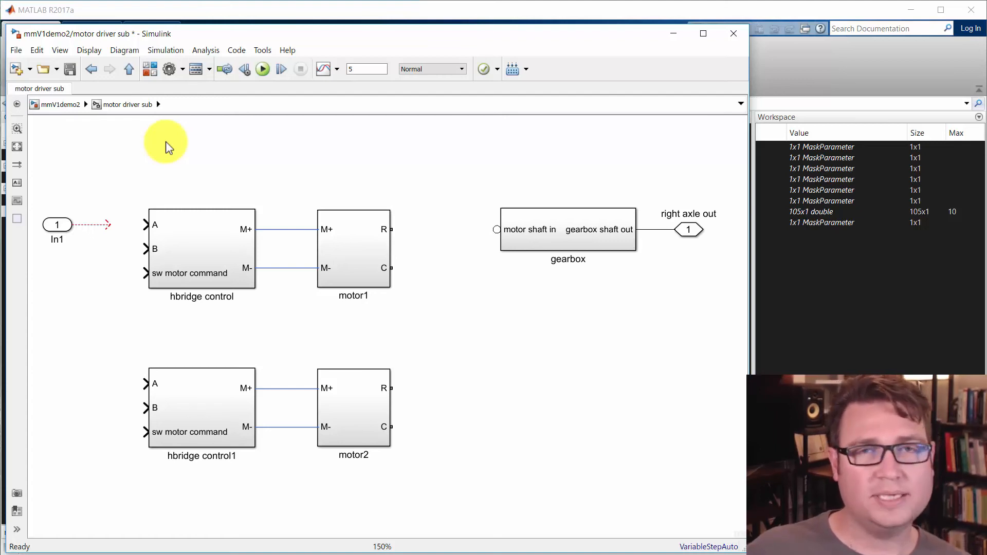
{"action": "left_click", "coordinate": [266, 161]}
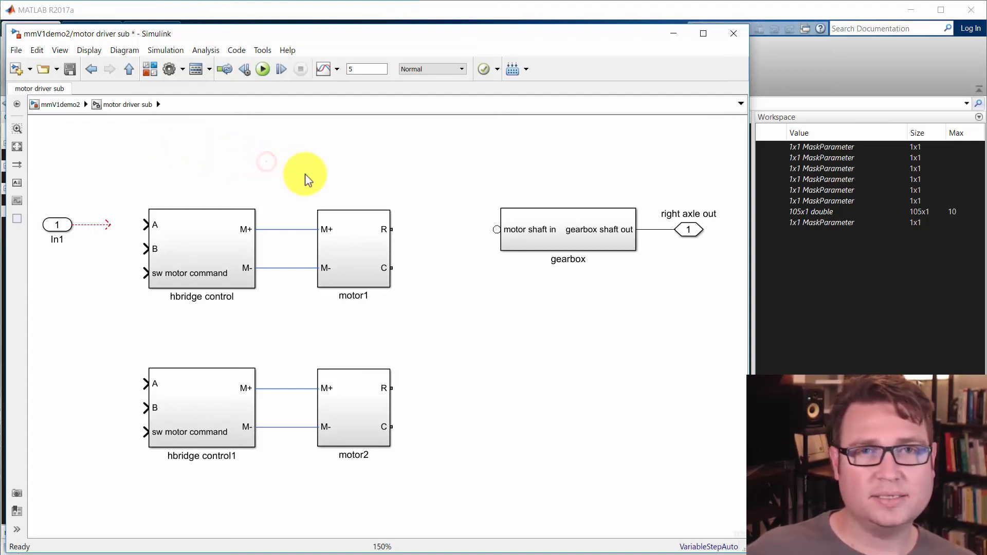